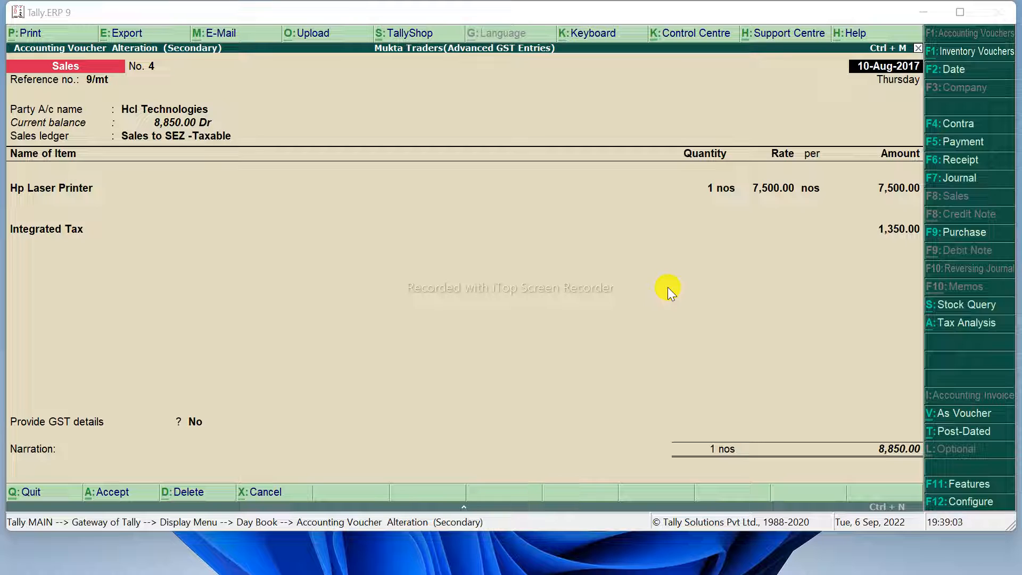
Step: Quit the Sales voucher No. 4 alteration without saving and return to the Display Menu
click(668, 288)
click(668, 287)
key(Escape)
key(Escape)
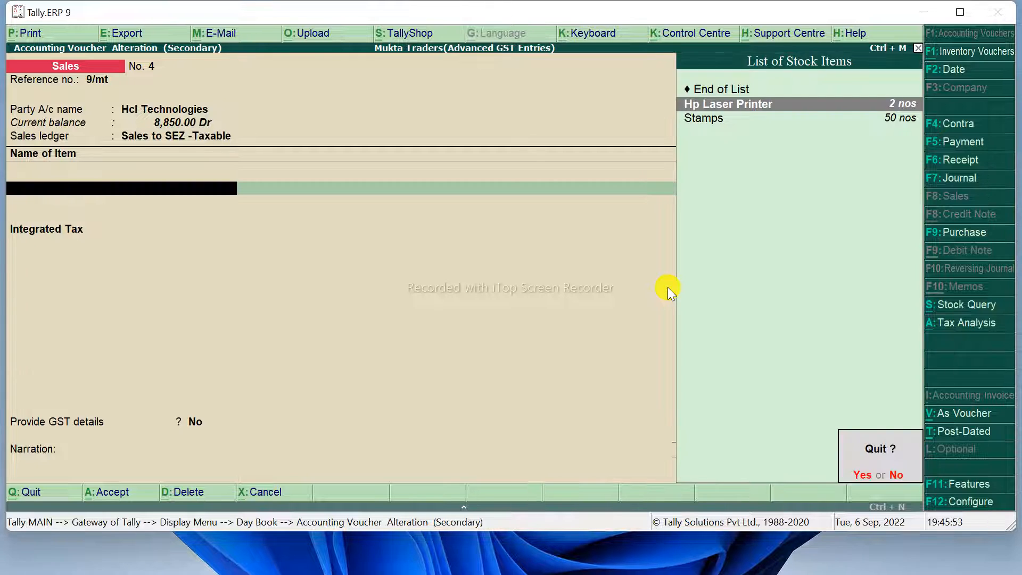
key(Return)
key(Escape)
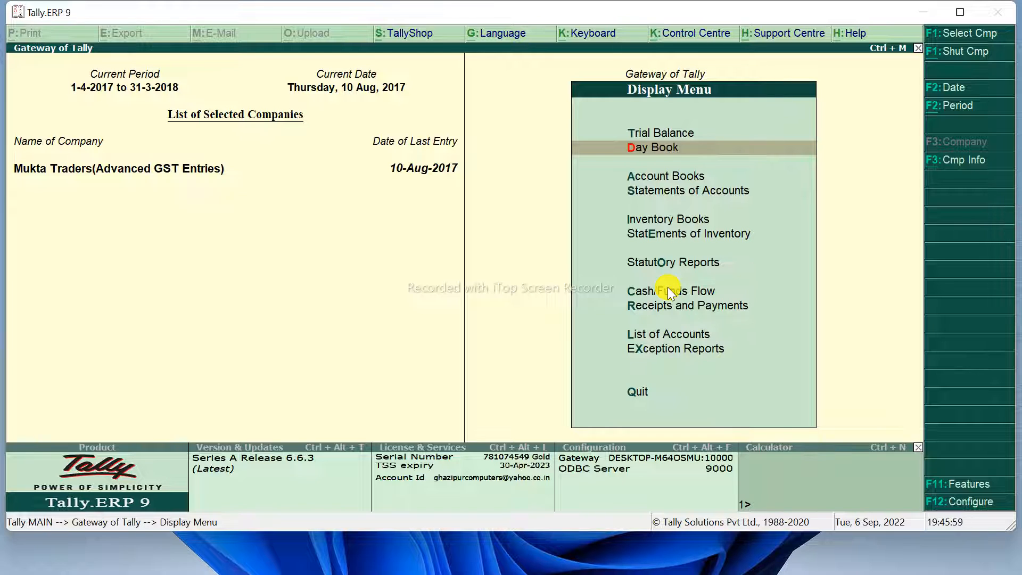
Step: From Accounting Vouchers, start a Purchase voucher dated 12-Aug-2017
key(Escape)
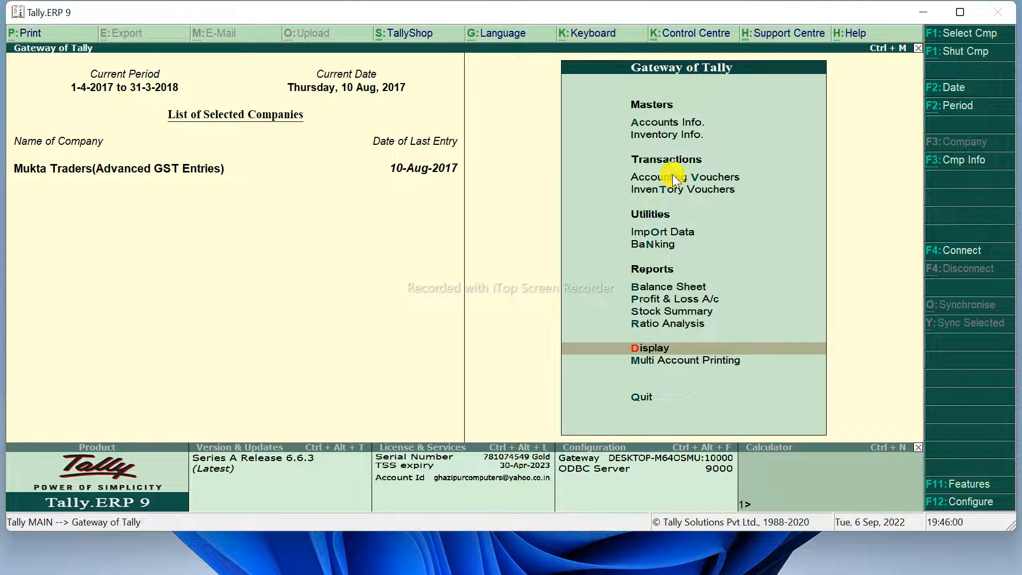
click(672, 174)
key(F2)
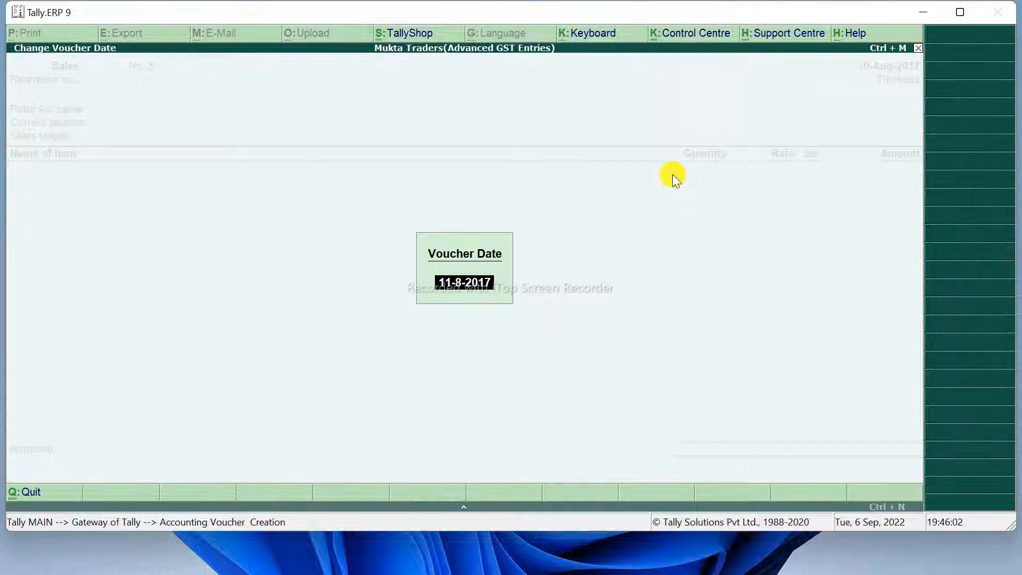
text(12)
key(Return)
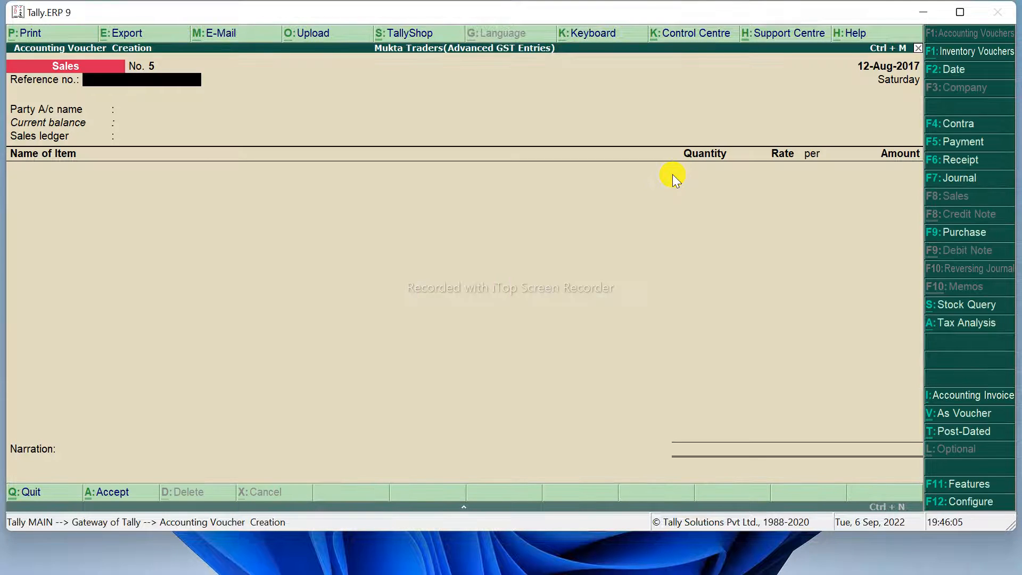
click(956, 232)
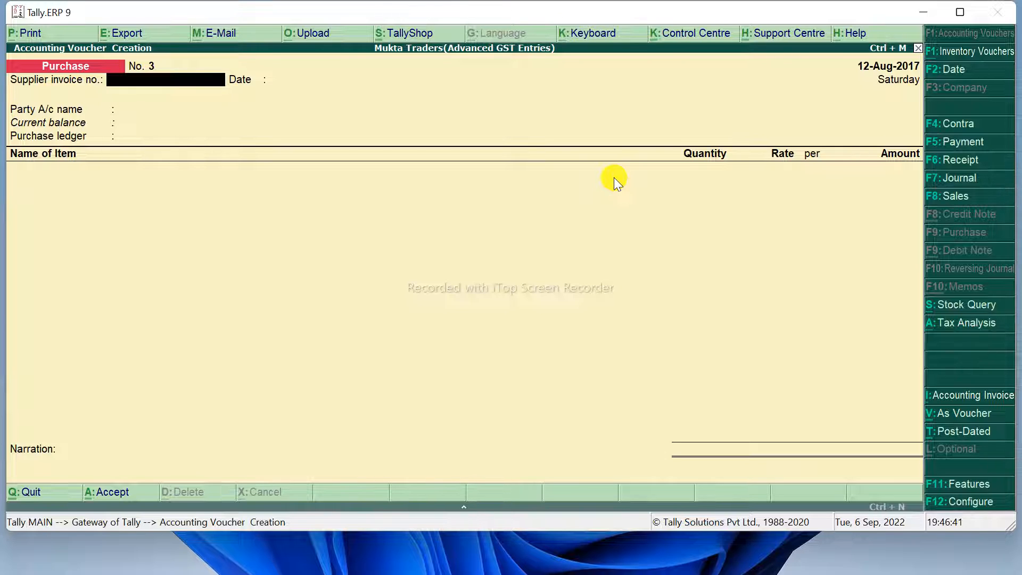
Step: Enter supplier invoice pur/8 and start a new party ledger named after the supplier
text(pur/8)
key(Return)
key(Return)
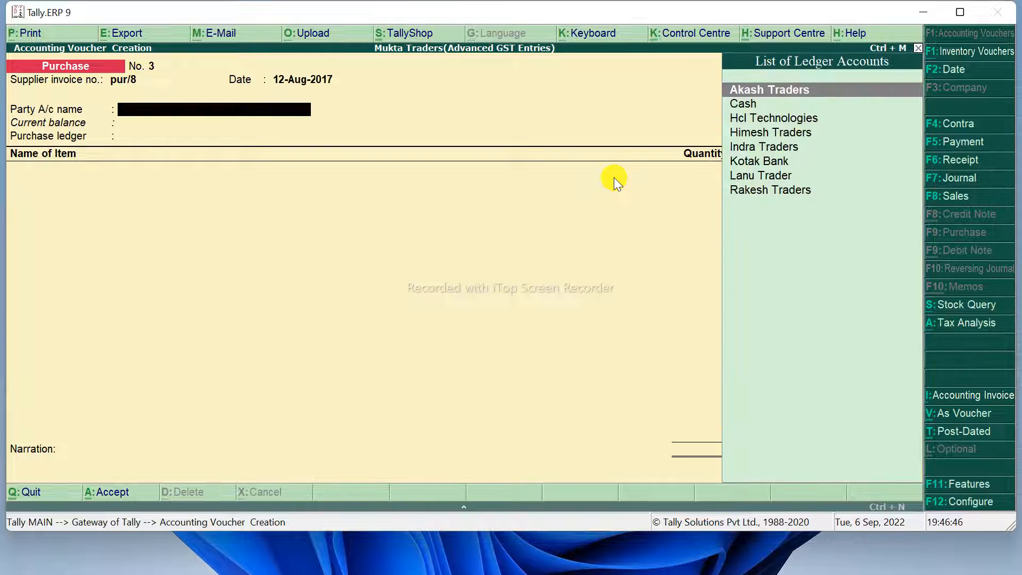
key(alt+c)
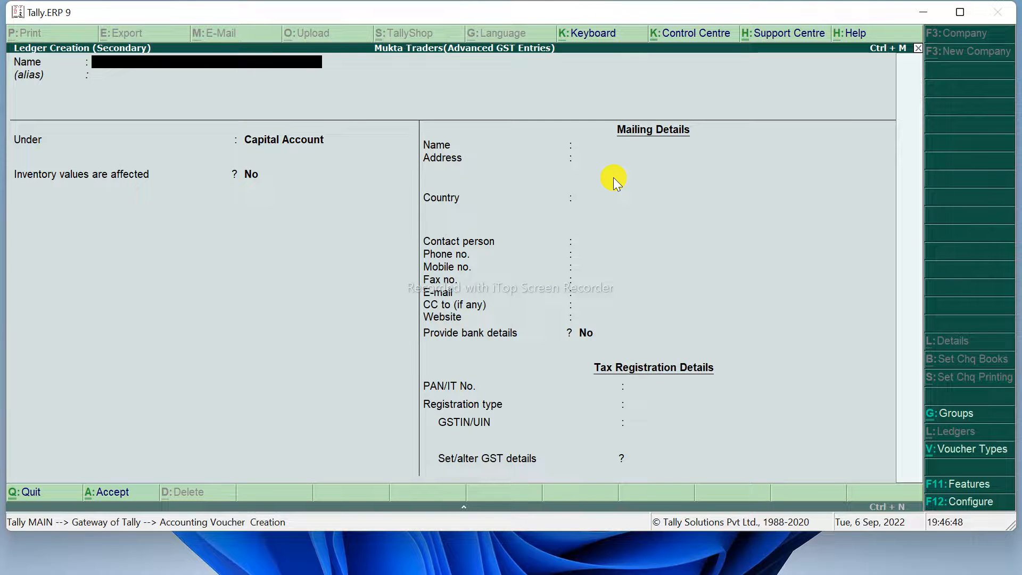
text(Mr)
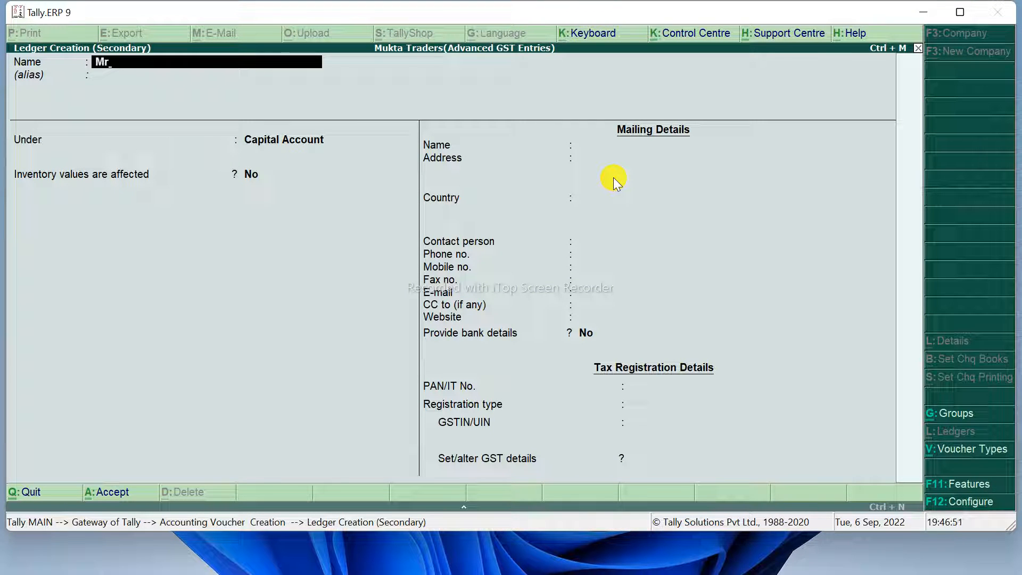
text(.Rahul)
key(Return)
Step: Put the supplier ledger under Sundry Creditors, state Karnataka, registration Unregistered, and save it
text(S)
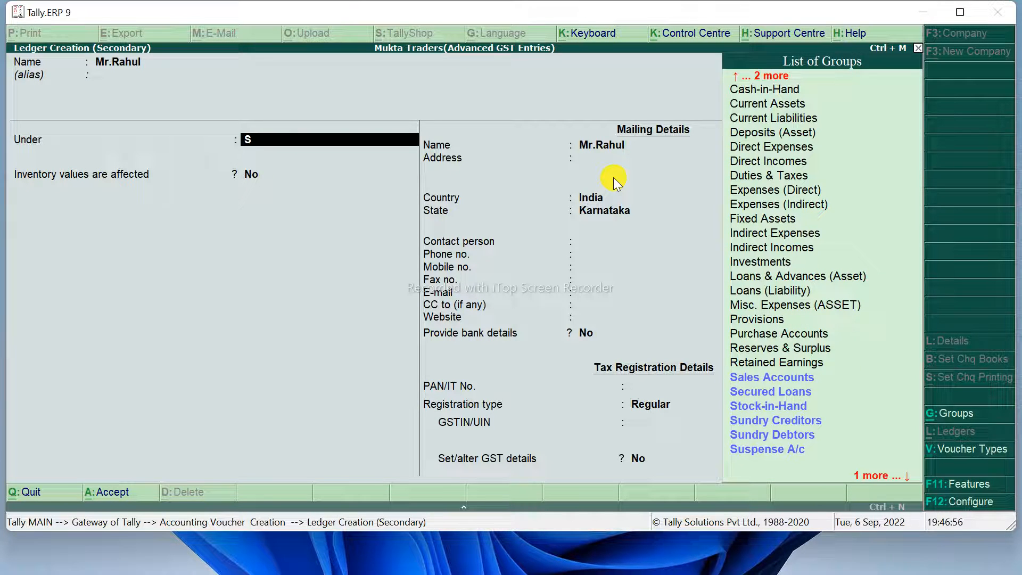
key(Down)
key(Down)
key(Down)
key(Down)
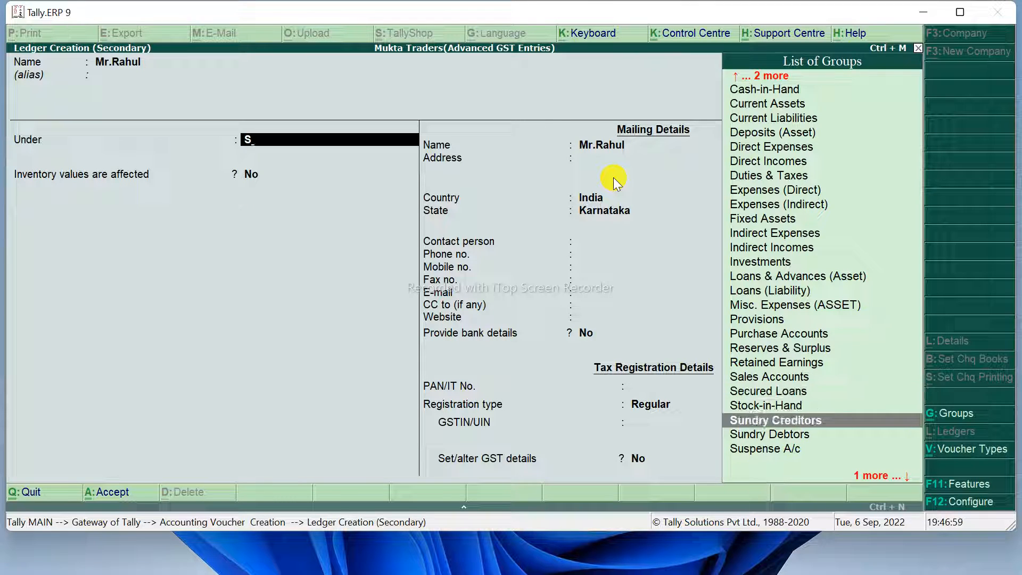
key(Return)
key(Return)
key(Return)
key(Return)
key(Return)
key(Return)
key(Return)
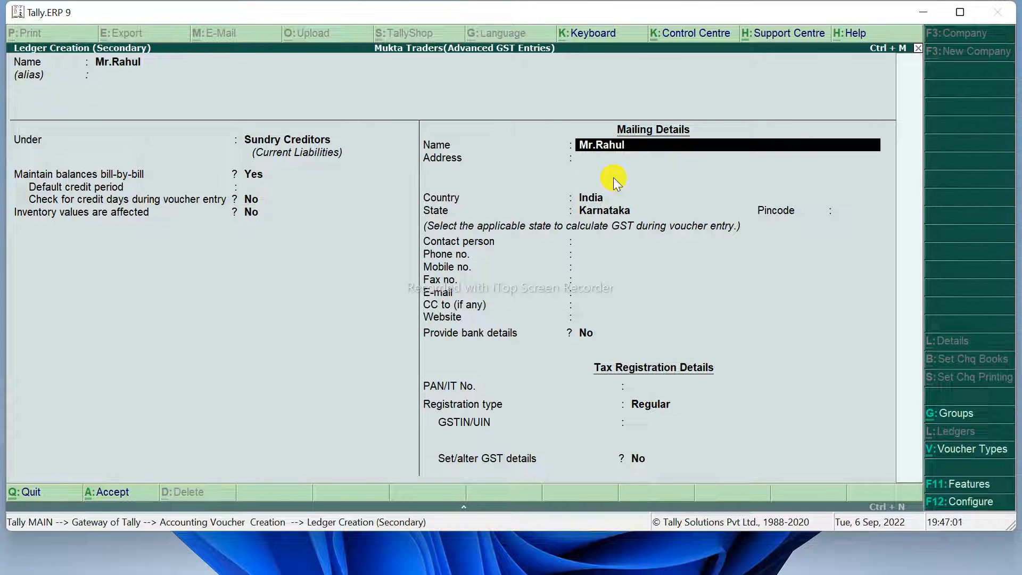
key(Return)
key(Return)
key(Return)
key(Return)
key(Return)
key(Return)
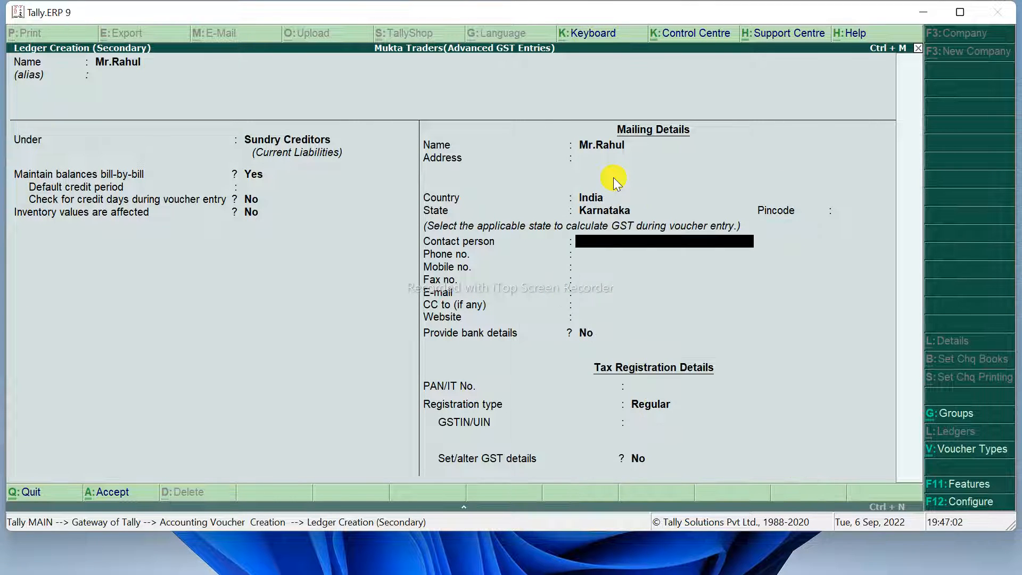
key(Return)
key(Return)
key(Return)
key(Return)
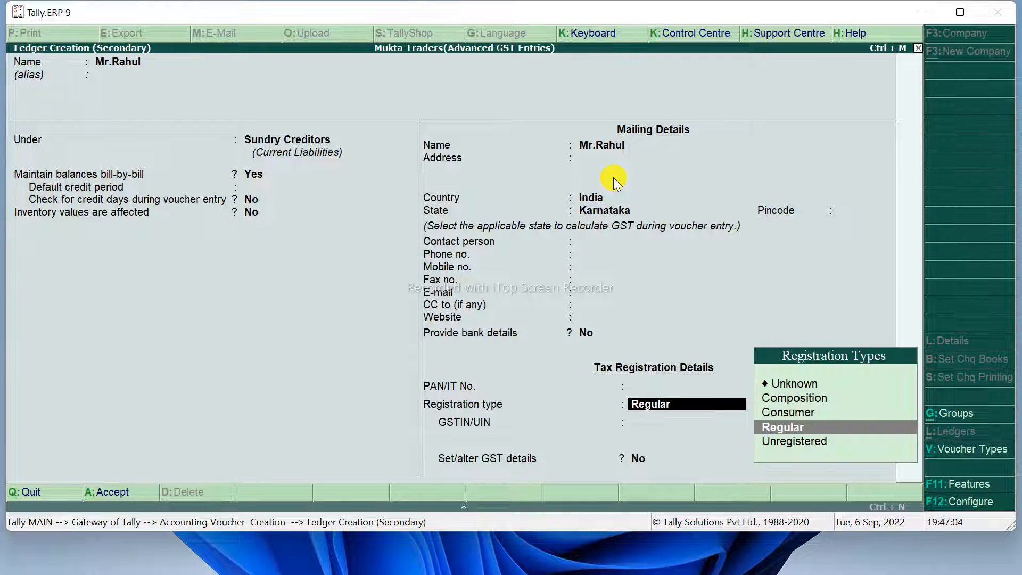
key(Return)
key(Down)
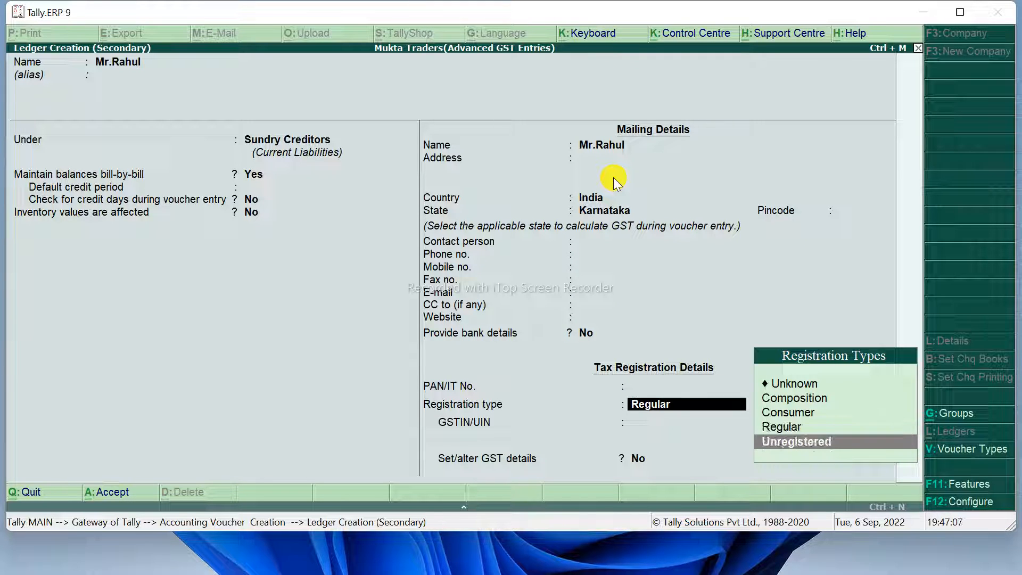
key(Return)
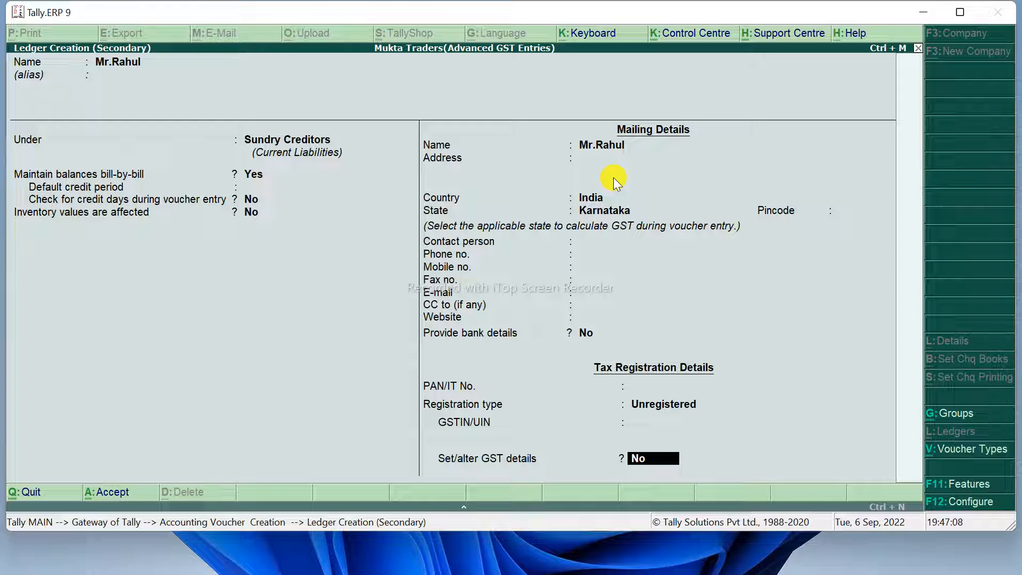
key(Return)
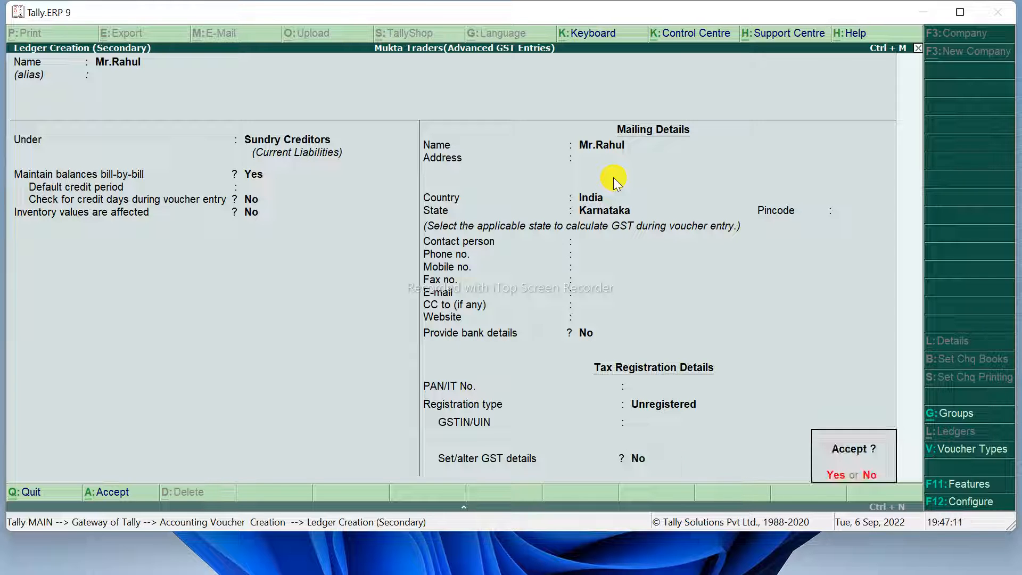
key(Return)
key(Return)
key(Return)
key(Return)
key(Return)
key(Return)
key(Return)
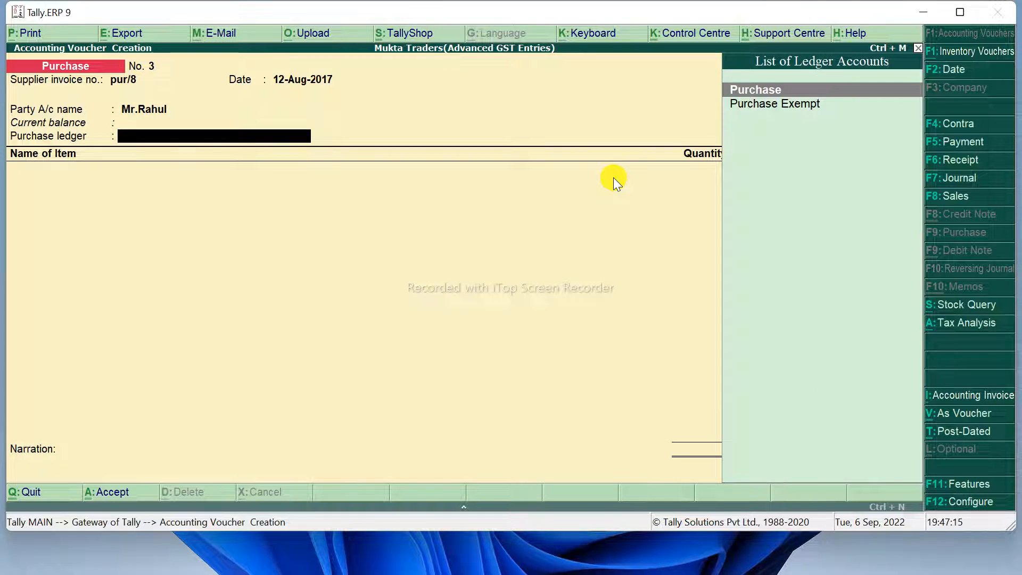
Step: Create the Purchase From URD ledger under Purchase Accounts with Goods as the type of supply
key(alt+c)
text(Purch)
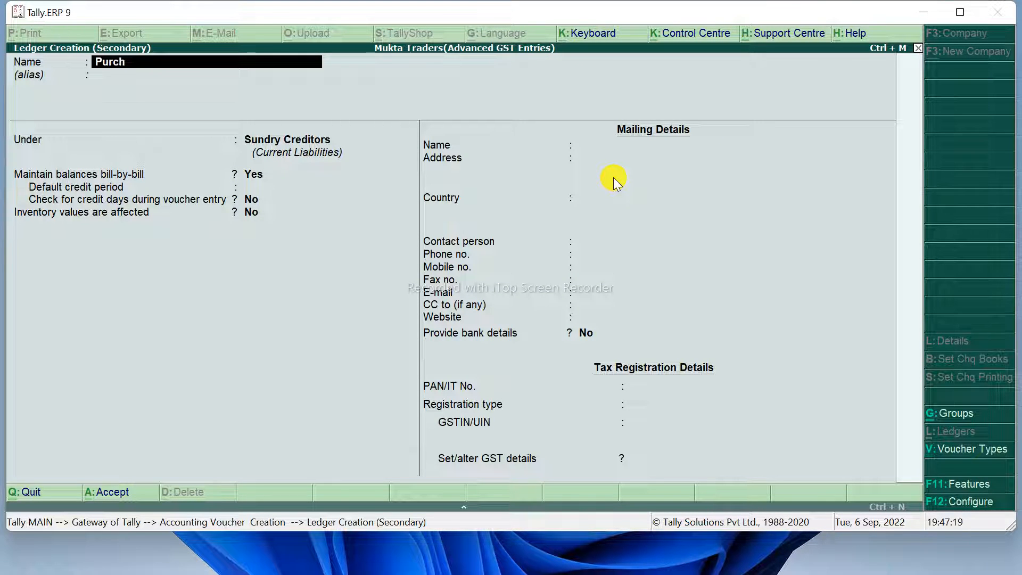
text(ase From)
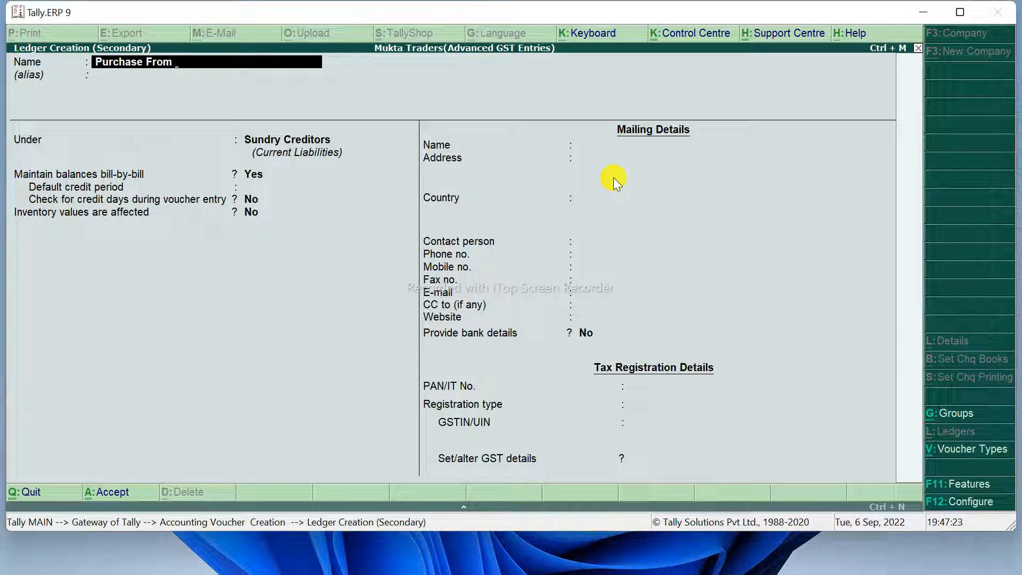
text( URD)
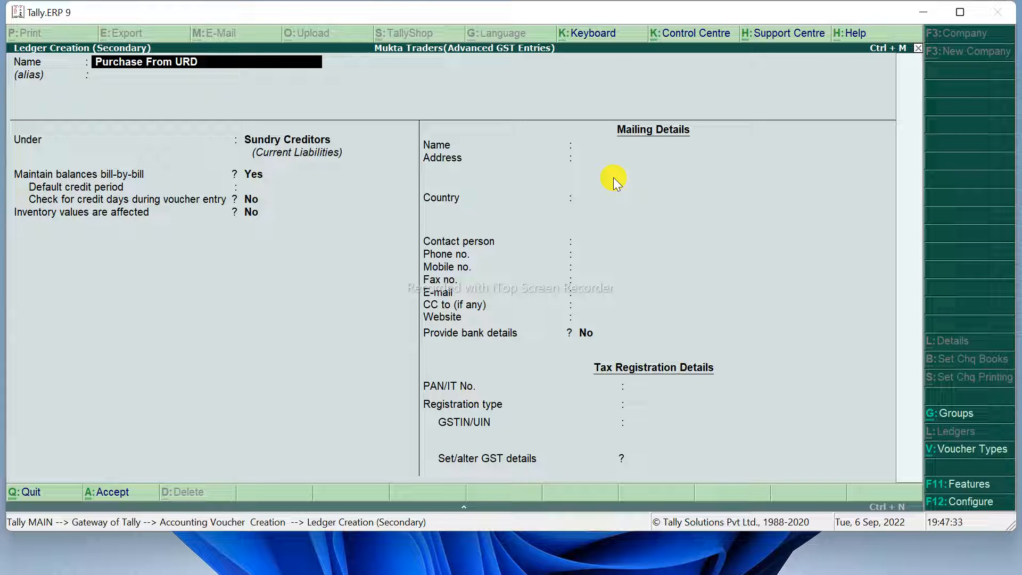
key(Return)
key(Return)
text(Purchase Accounts)
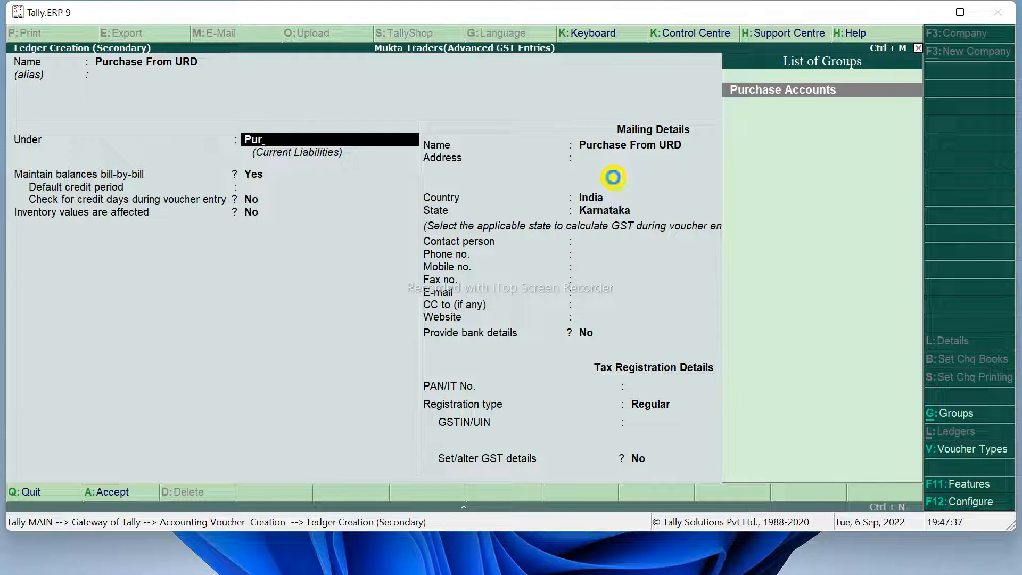
key(Return)
key(Return)
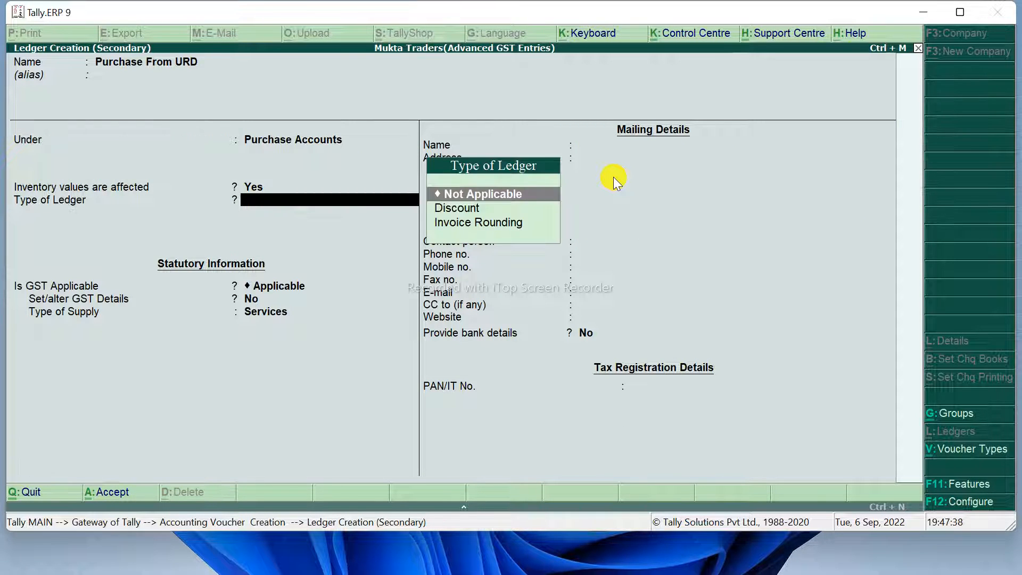
key(Return)
key(Return)
key(Return)
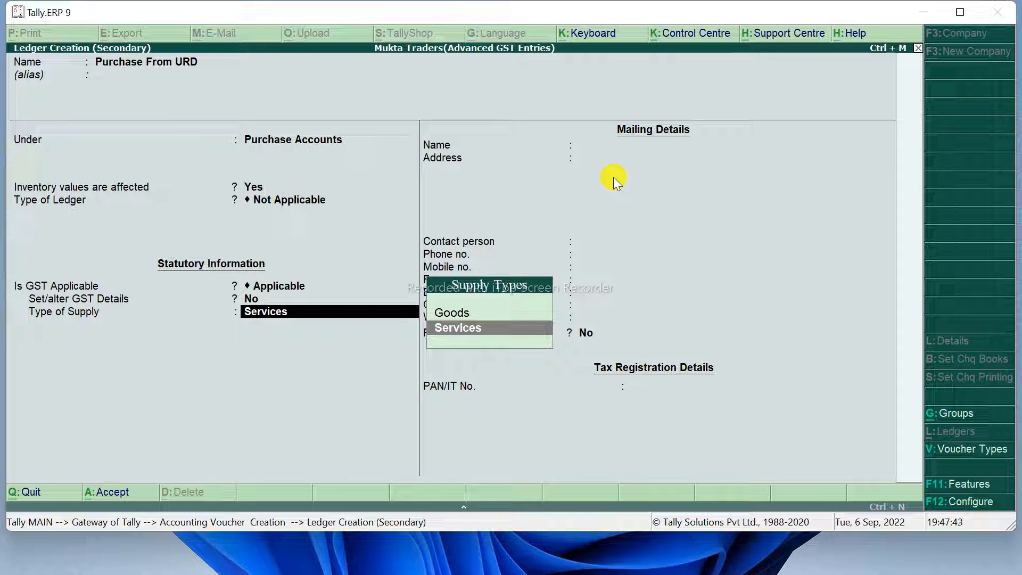
key(Up)
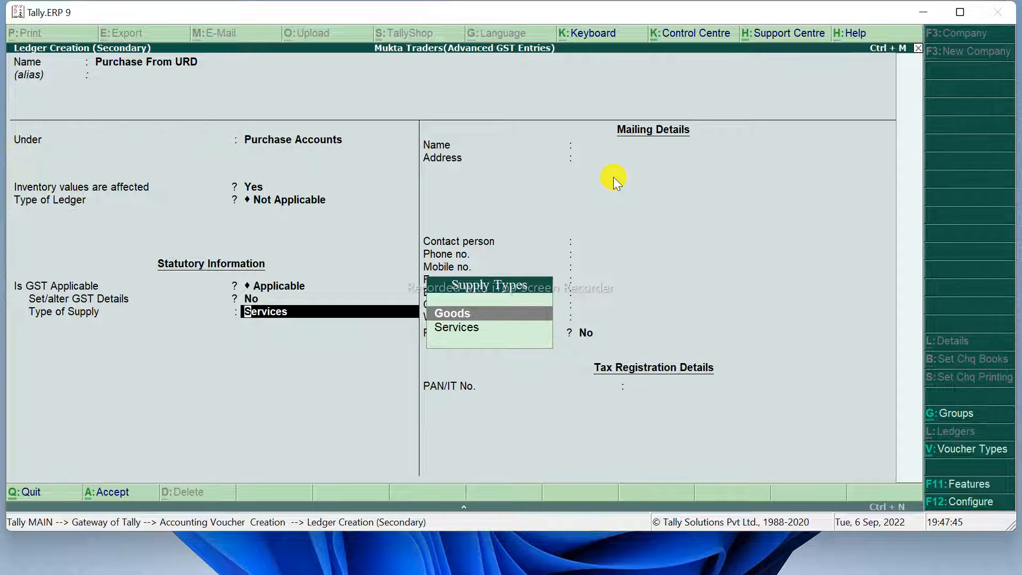
key(Return)
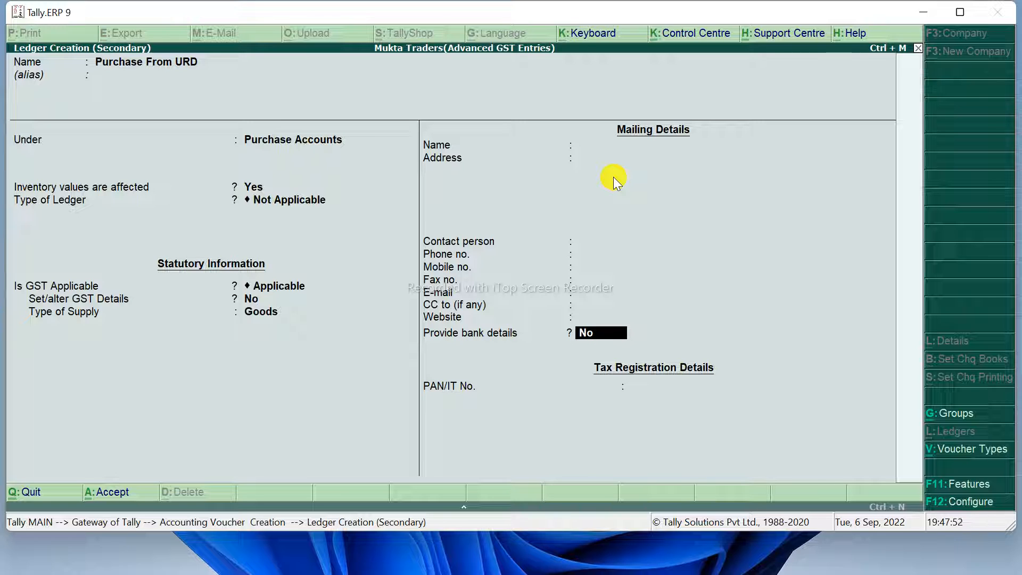
key(Return)
key(Return)
key(Return)
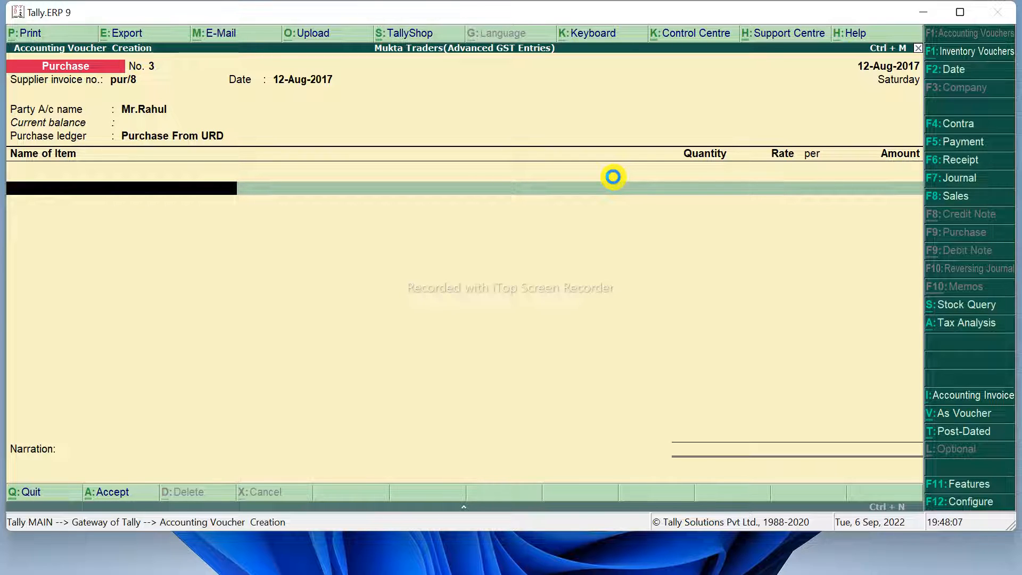
Step: Create stock item Wireless Keyboard in nos under Primary, and open its GST details
key(alt+c)
text(Wi)
text(re)
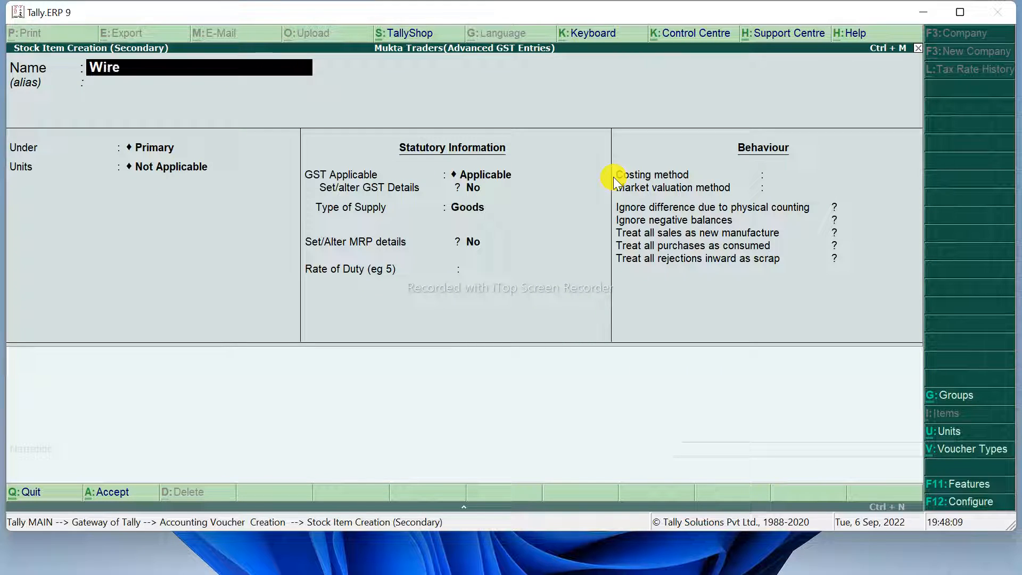
text(less K)
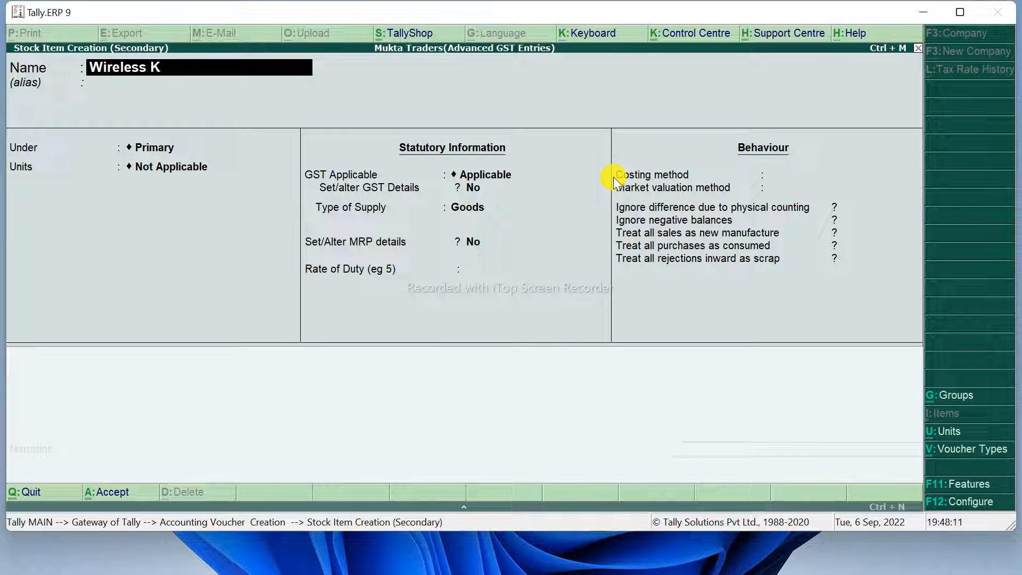
text(eyboard)
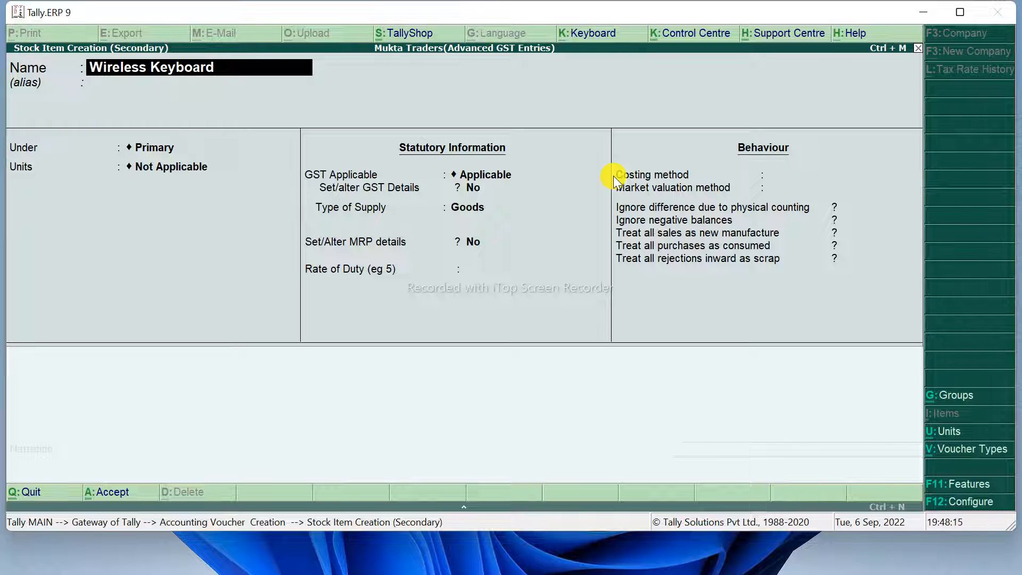
key(Return)
key(Return)
key(Down)
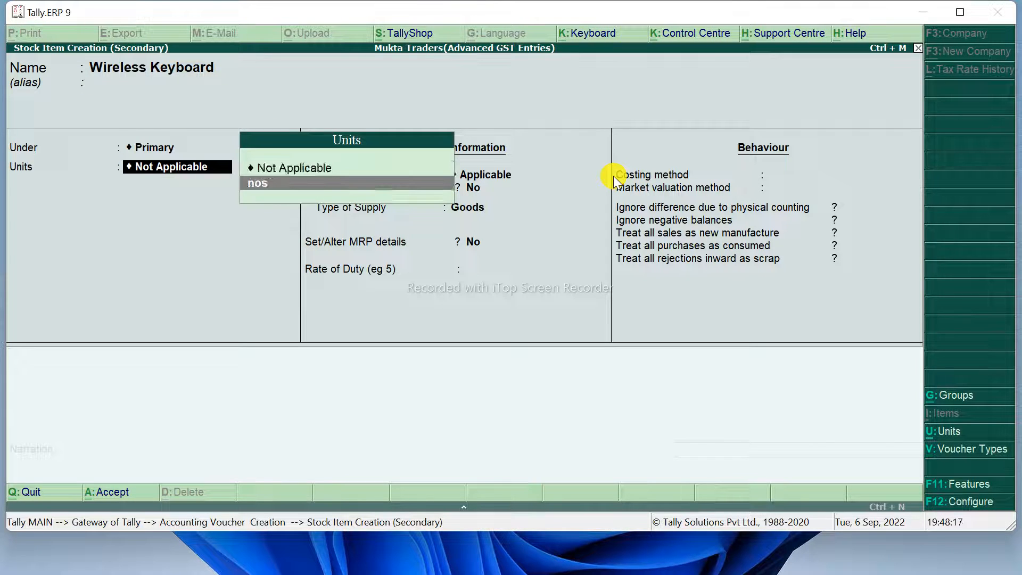
key(Return)
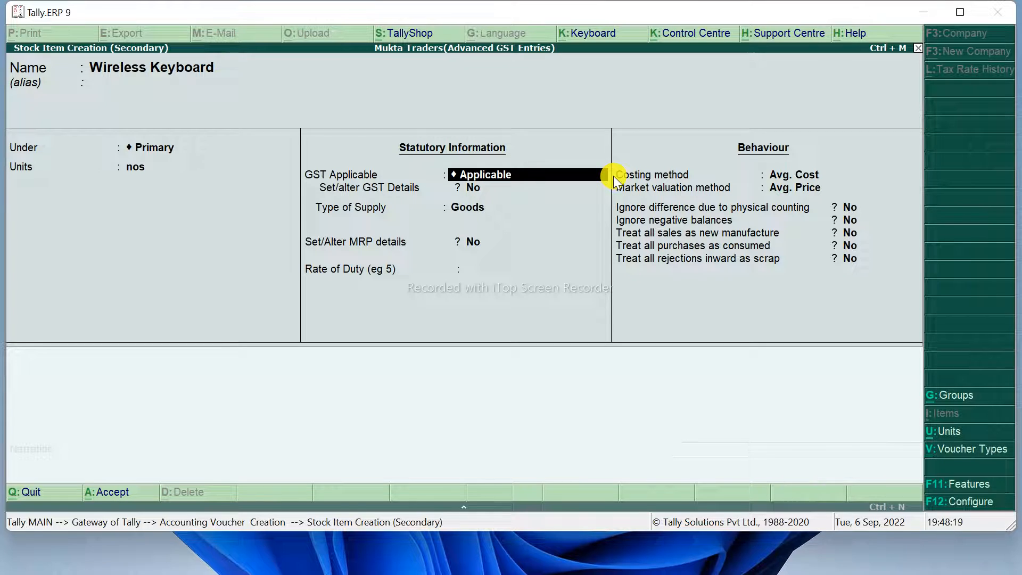
key(Return)
key(Return)
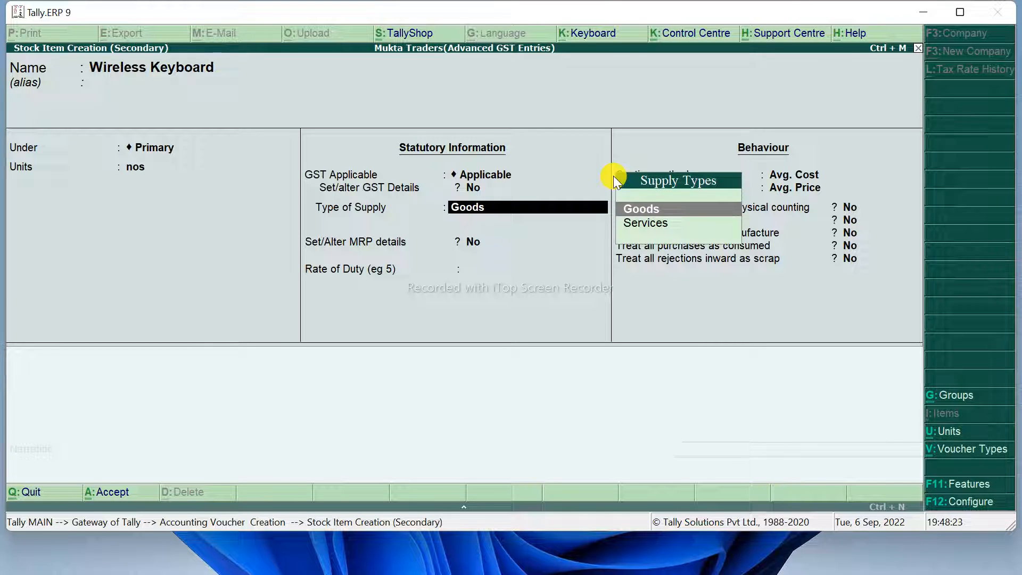
key(BackSpace)
text(y)
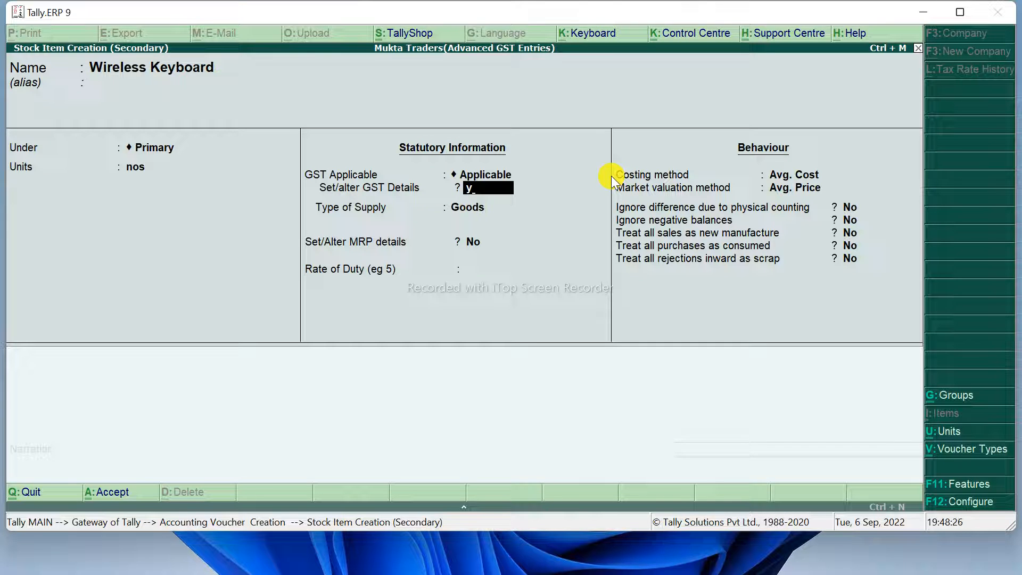
key(Return)
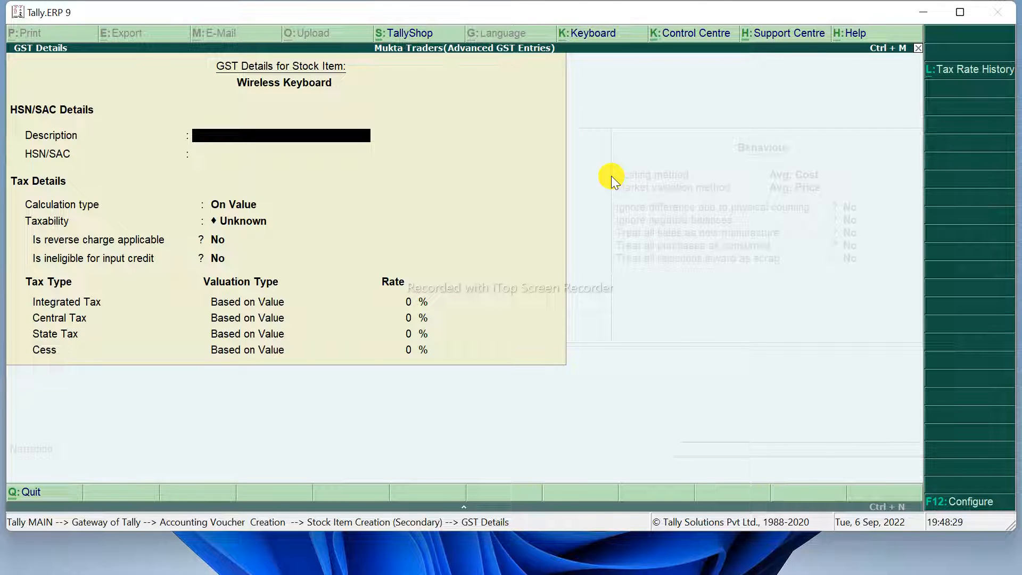
Step: Give Wireless Keyboard description Keyboard, HSN/SAC 65432, Taxable, calculated on value
text(Keyboard)
key(Return)
text(65432)
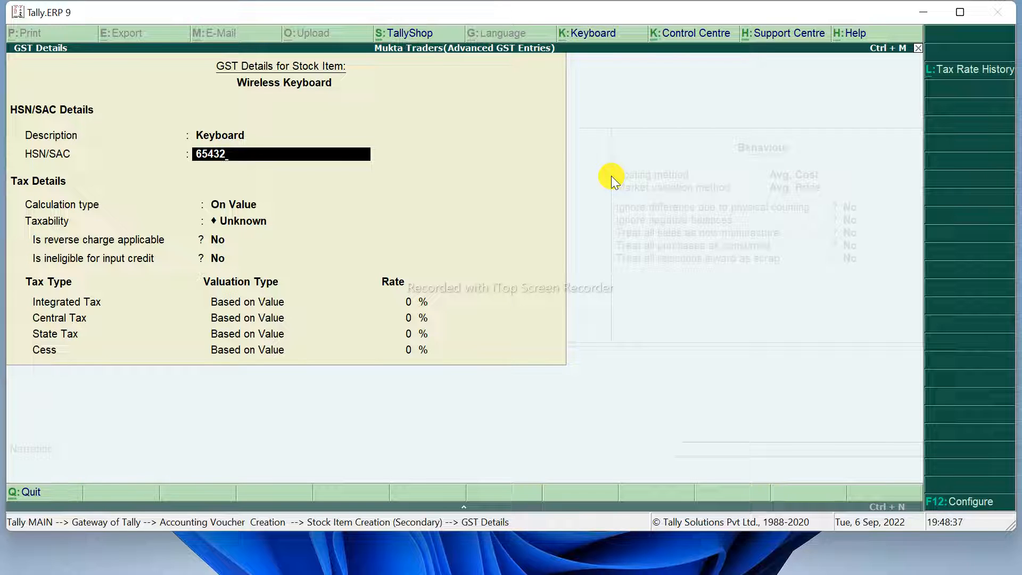
key(Return)
key(Return)
key(Down)
key(Down)
key(Down)
key(Return)
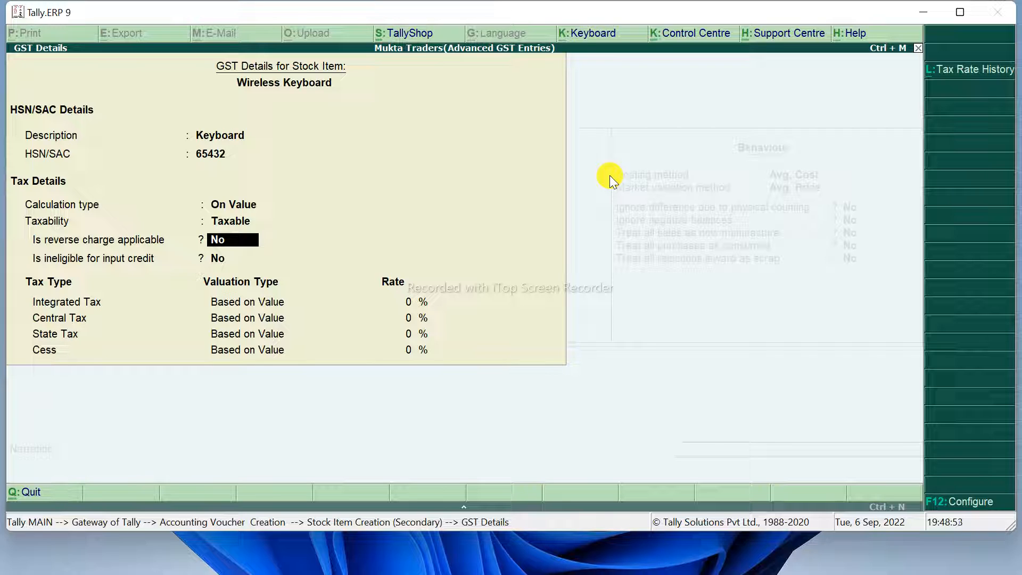
key(Return)
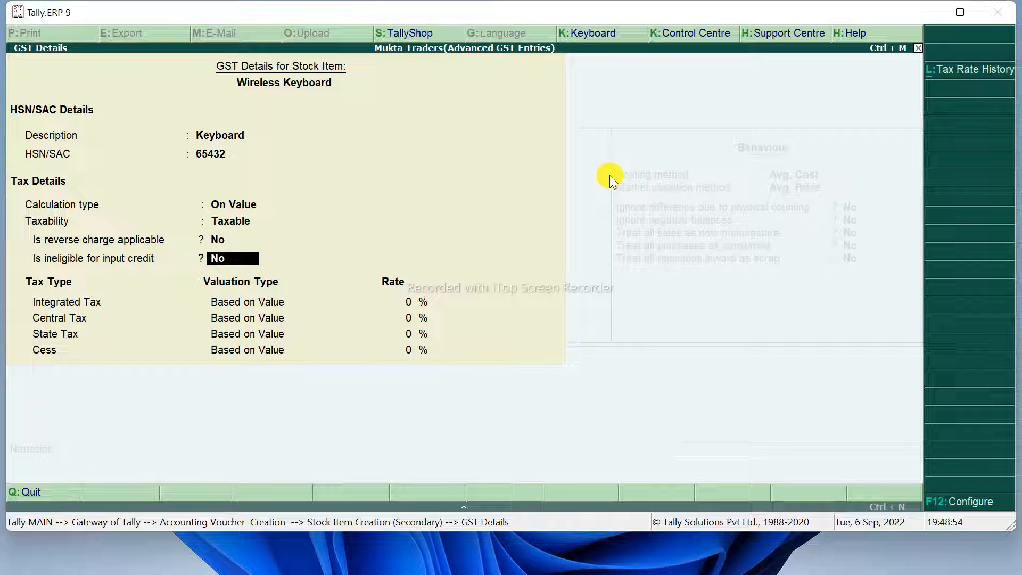
key(Return)
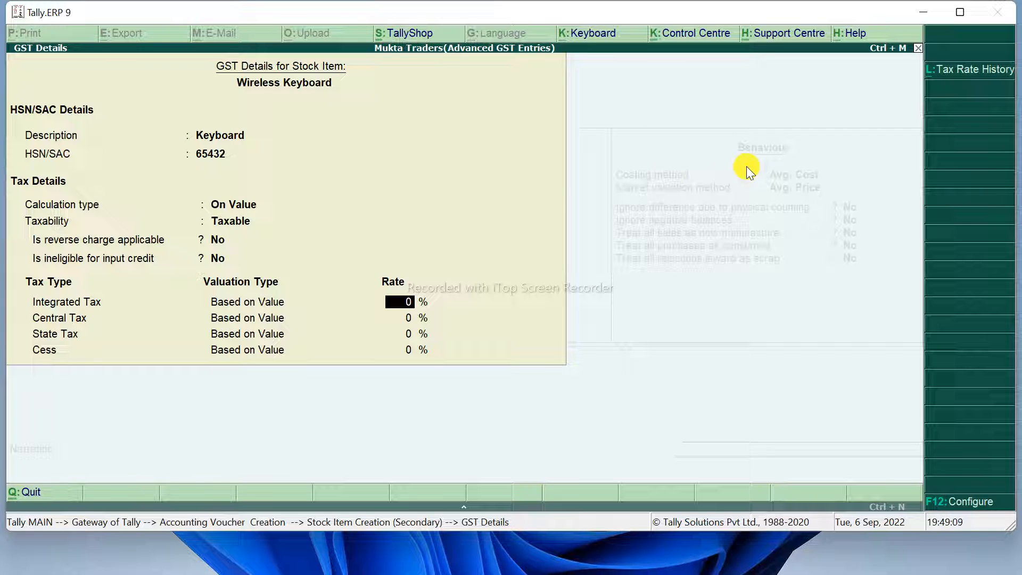
Step: Set reverse charge to Yes with 18% integrated tax and accept the GST details
click(219, 243)
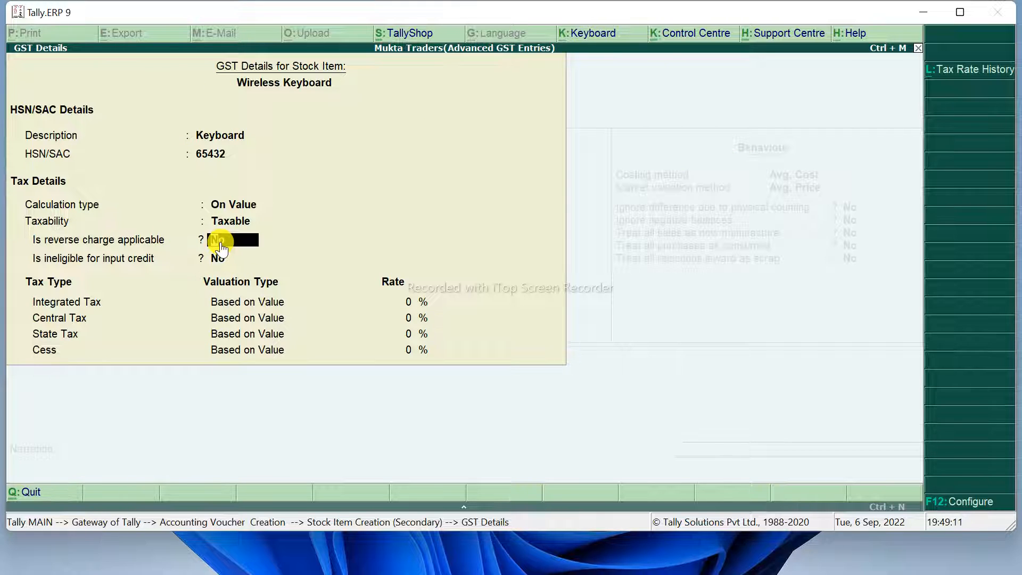
key(y)
key(Return)
key(Return)
text(18)
key(Return)
key(Return)
key(Return)
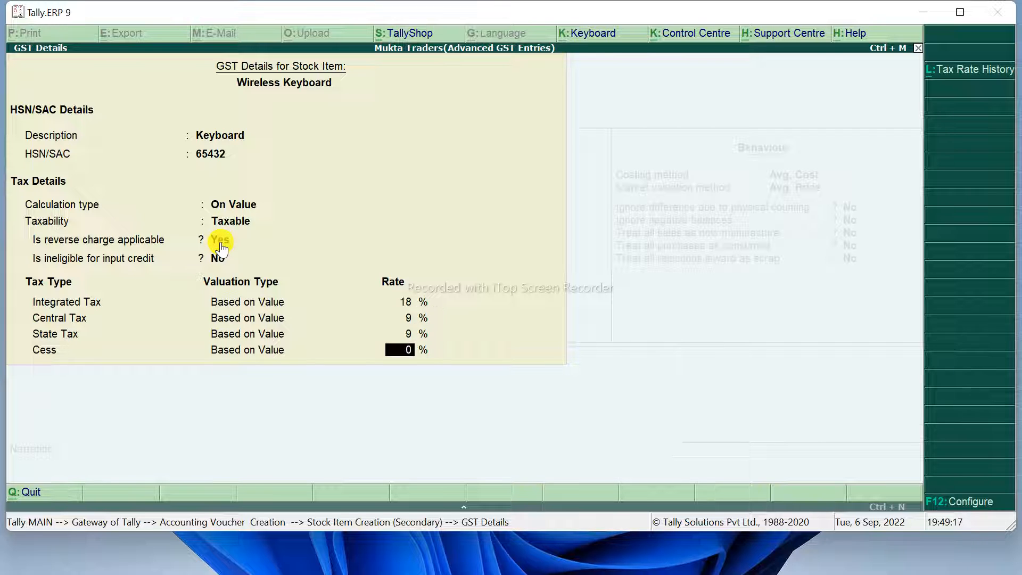
key(Return)
key(Return)
key(Return)
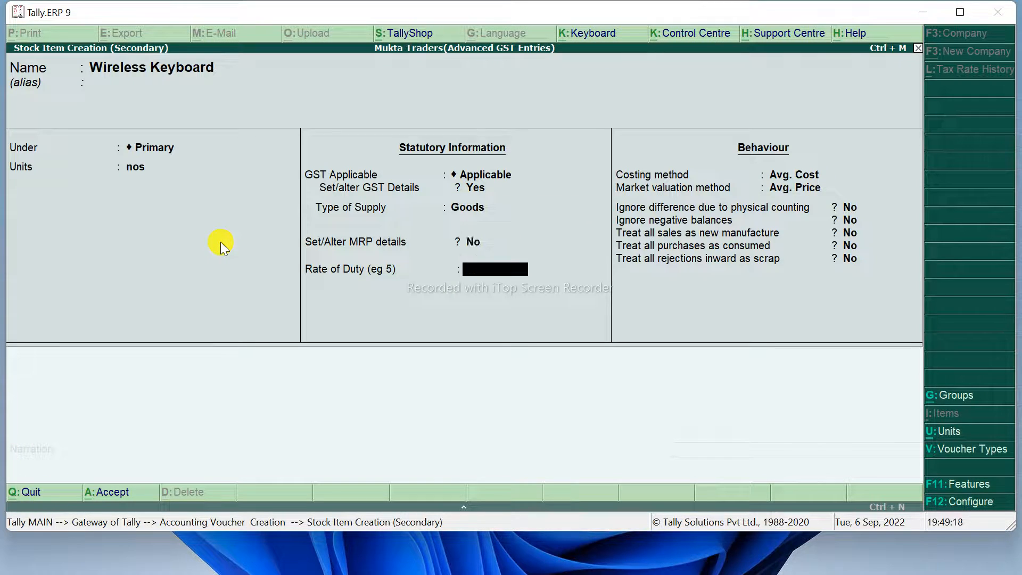
key(Return)
key(Return)
key(Return)
key(Return)
key(Return)
key(Return)
key(Return)
key(Return)
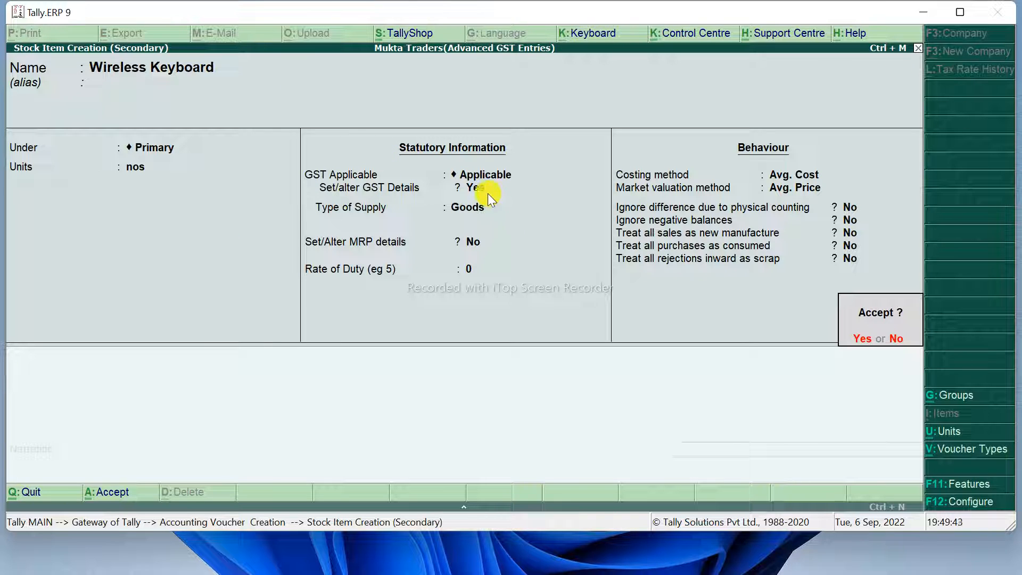
Step: Decline the Accept? prompt to keep editing the Wireless Keyboard item
click(902, 339)
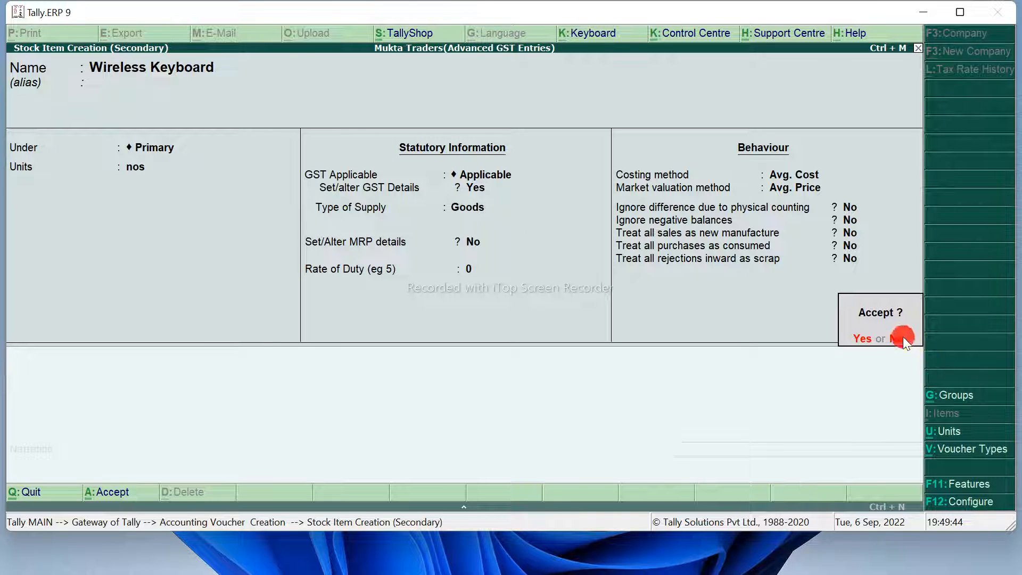
Step: Change Wireless Keyboard's reverse charge to No, applicable from 1-4, and save the item
click(478, 189)
key(Return)
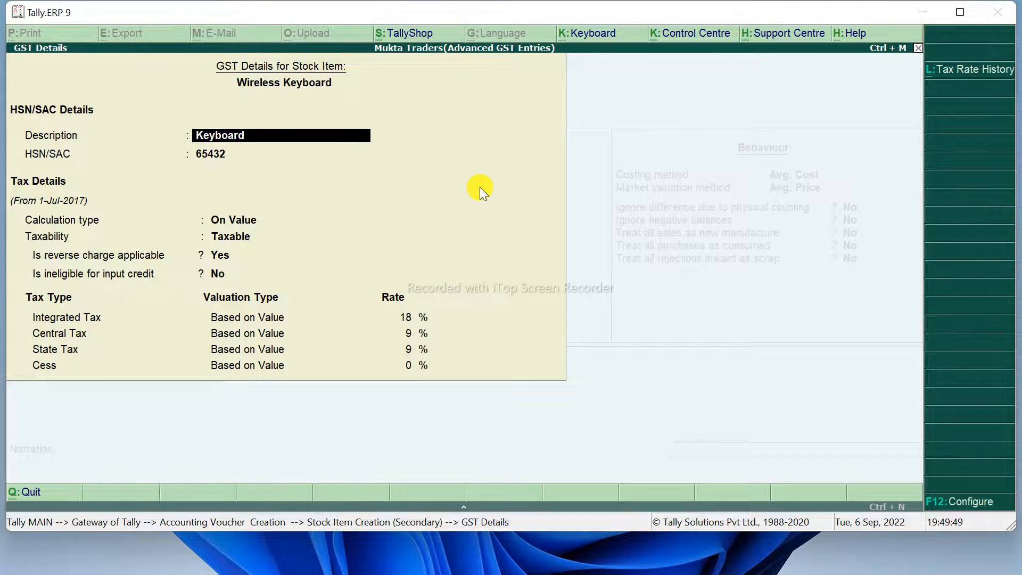
key(Return)
key(Return)
key(Return)
key(Return)
text(n)
key(Return)
key(Return)
key(Return)
key(Return)
key(Return)
key(Return)
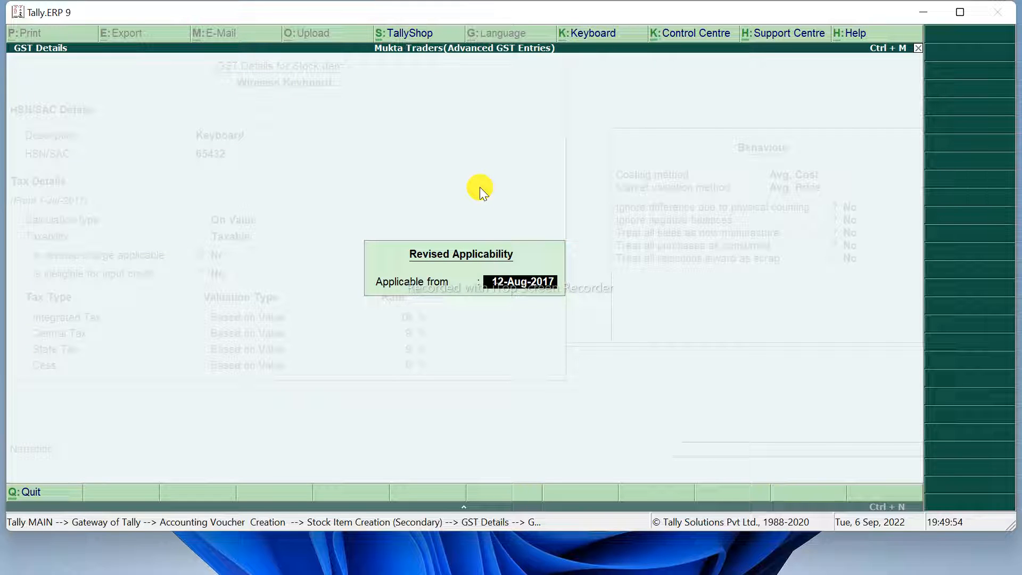
text(1-4)
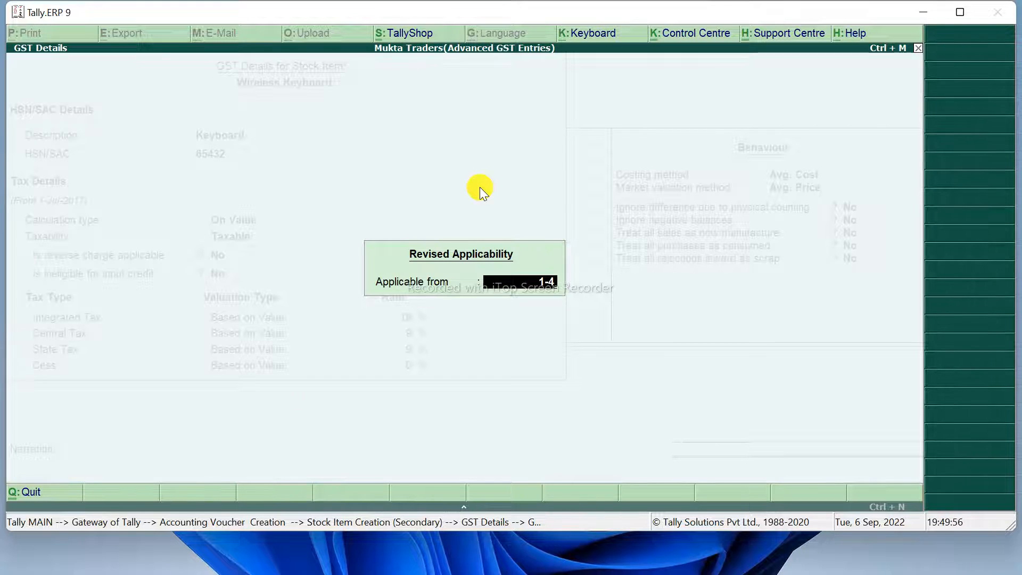
key(Return)
key(Return)
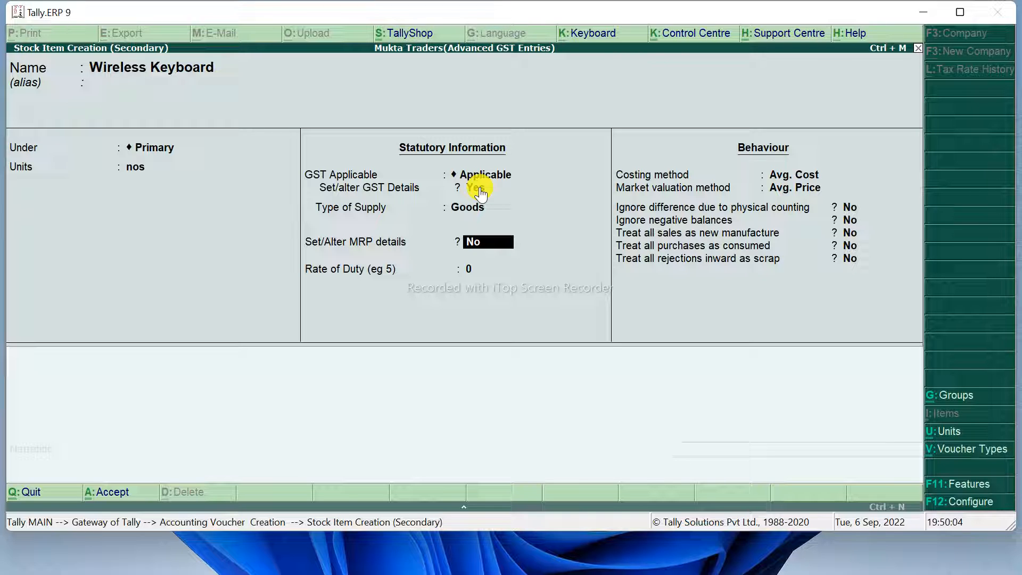
key(Return)
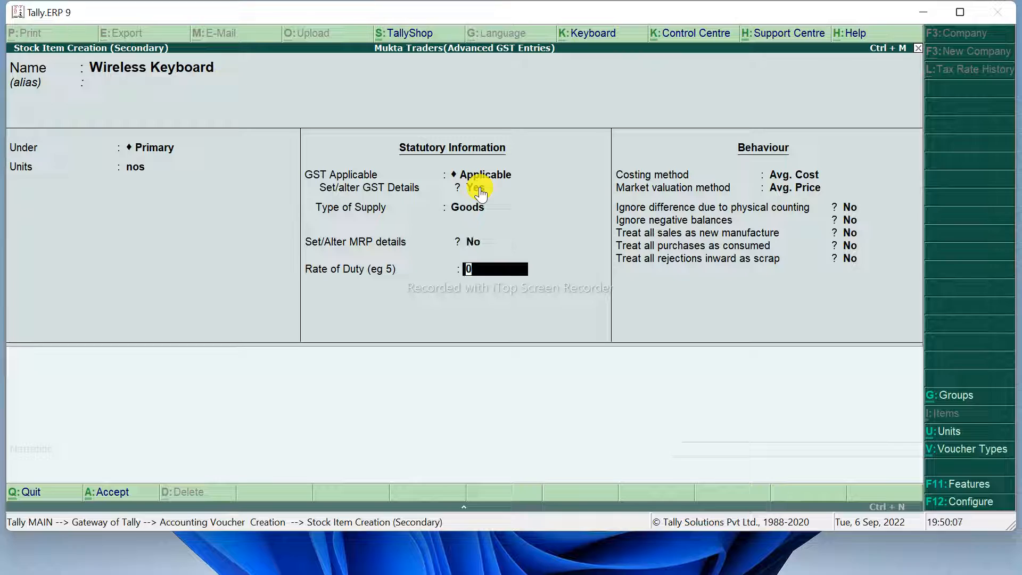
key(Return)
key(Return)
key(Return)
key(Return)
key(Return)
key(Return)
key(Return)
key(Return)
key(Return)
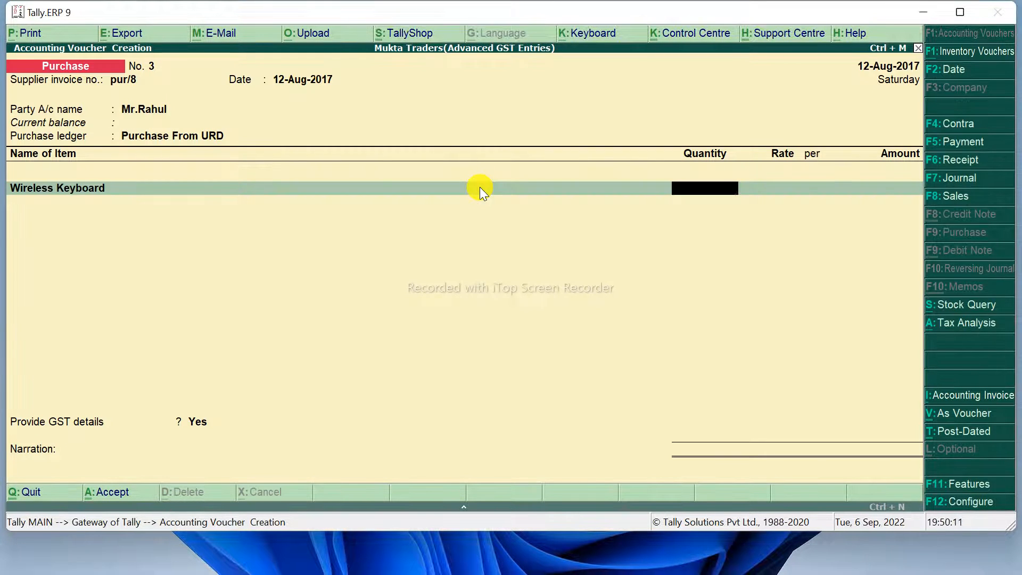
Step: Reopen Purchase From URD for alteration, keep ledger type Not Applicable, and enable GST details
click(185, 137)
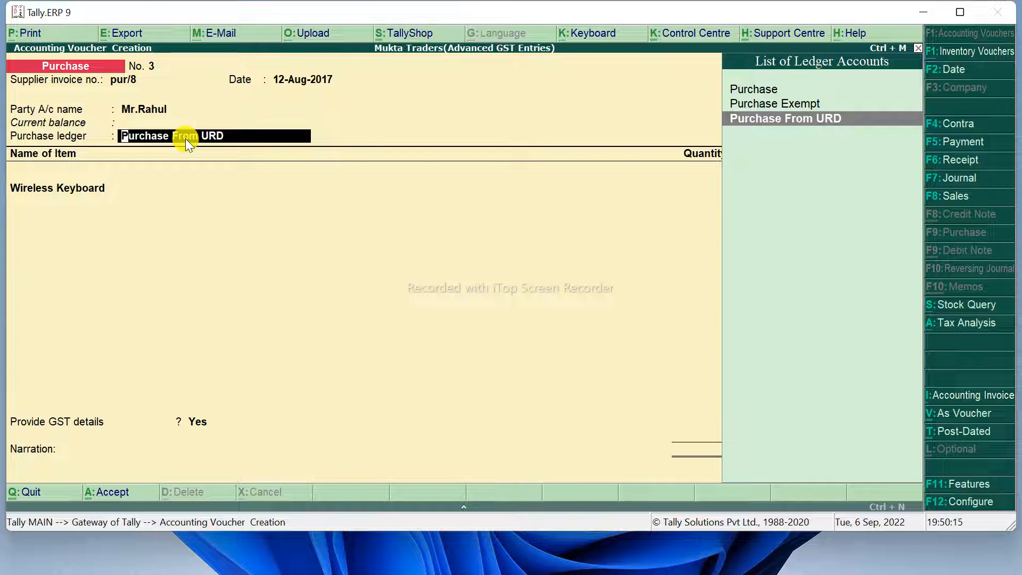
key(ctrl+Return)
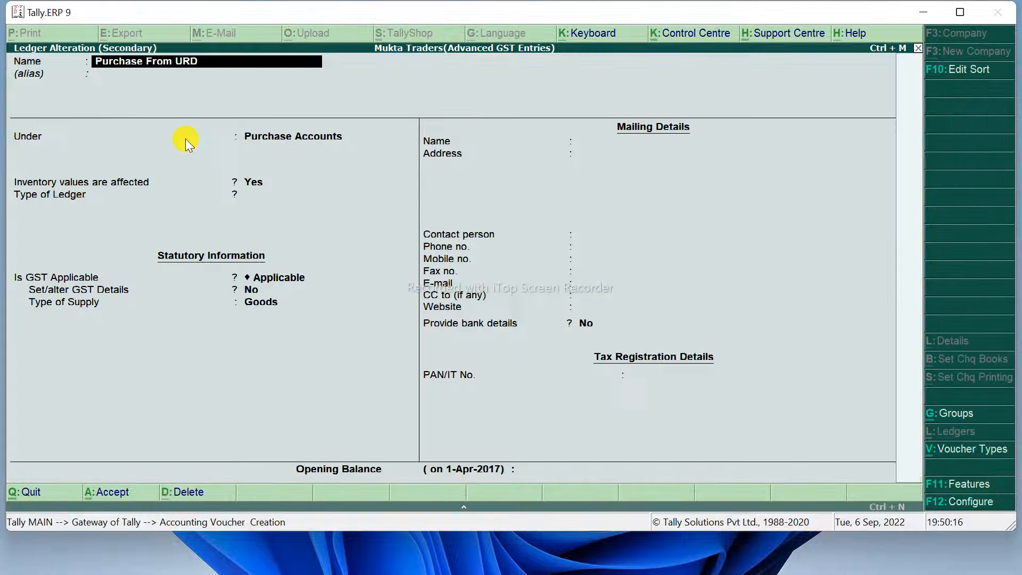
key(Return)
key(Return)
key(Return)
key(Return)
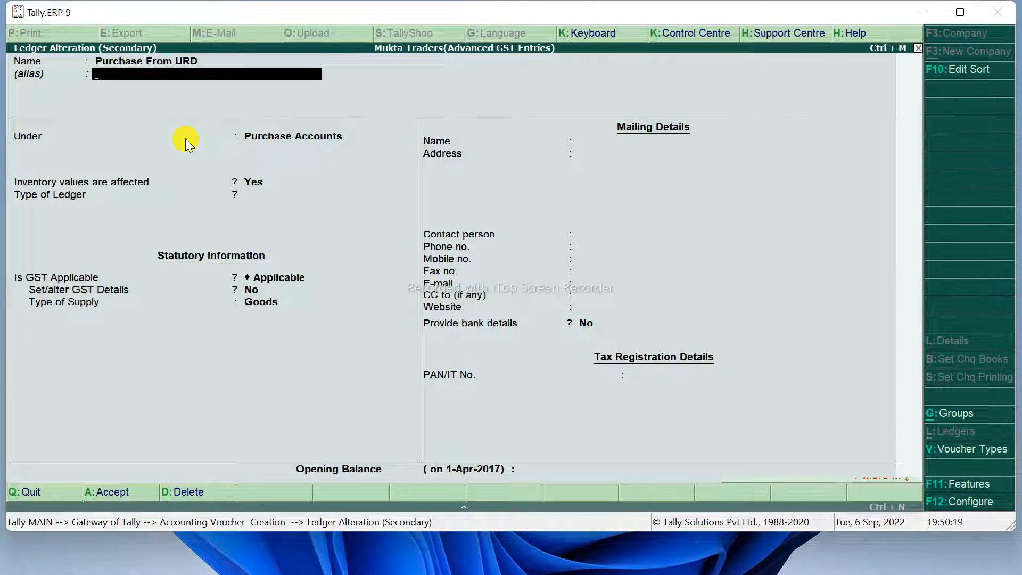
key(Return)
key(Return)
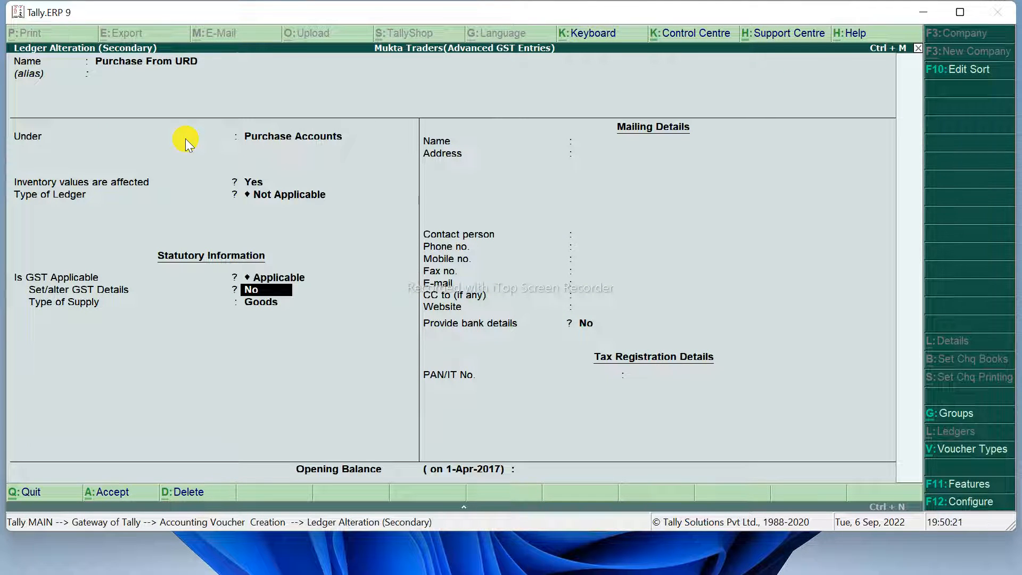
key(y)
key(Return)
key(Return)
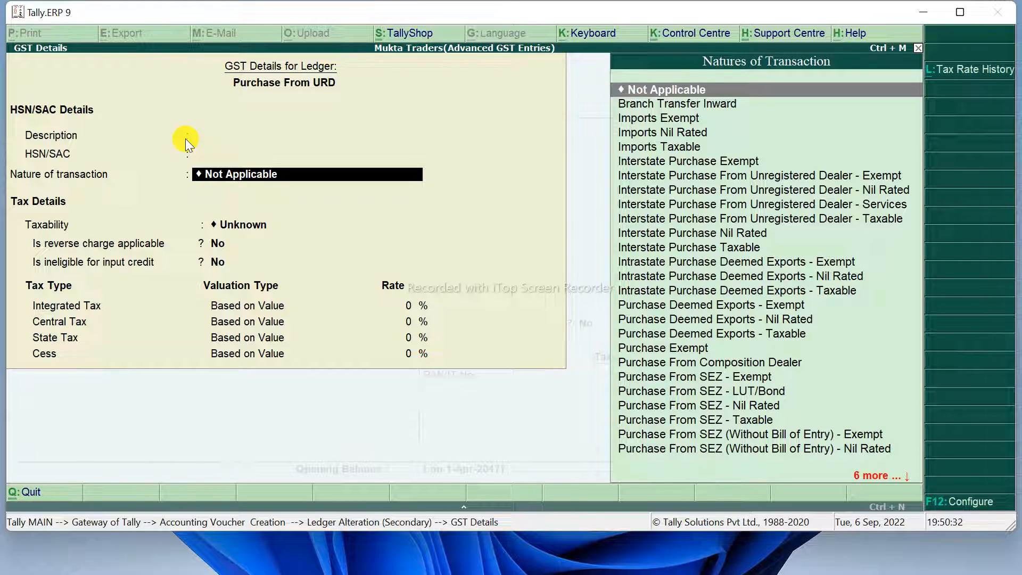
Step: Set nature to Purchase From Unregistered Dealer - Taxable with reverse charge Yes
key(Down)
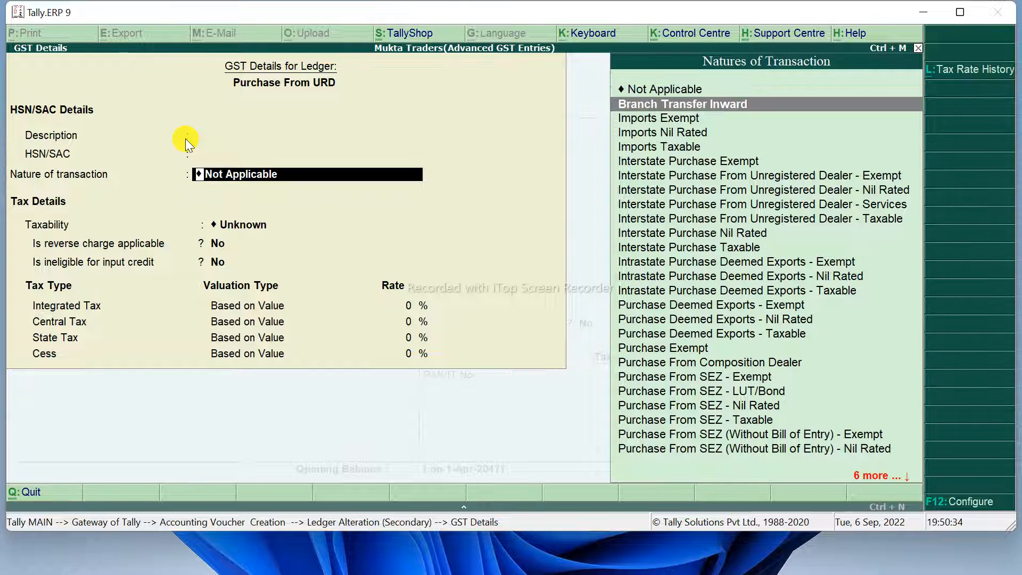
key(Down)
key(Down)
key(Down)
key(Down)
key(Down)
key(Down)
key(Down)
key(Down)
key(Down)
key(Down)
key(Down)
key(Down)
key(Down)
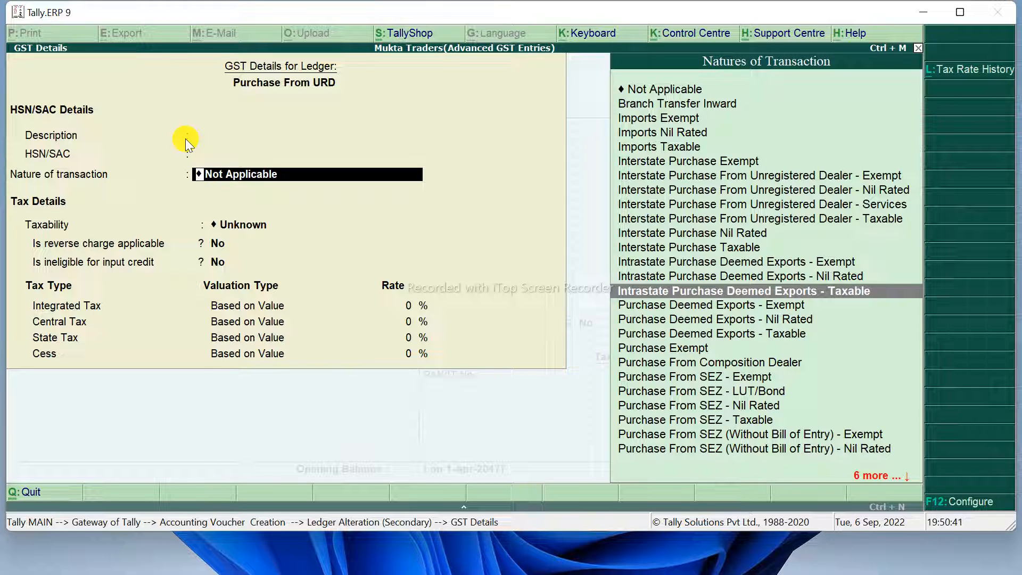
key(Down)
key(Down)
key(Down)
key(Down)
key(Down)
key(Down)
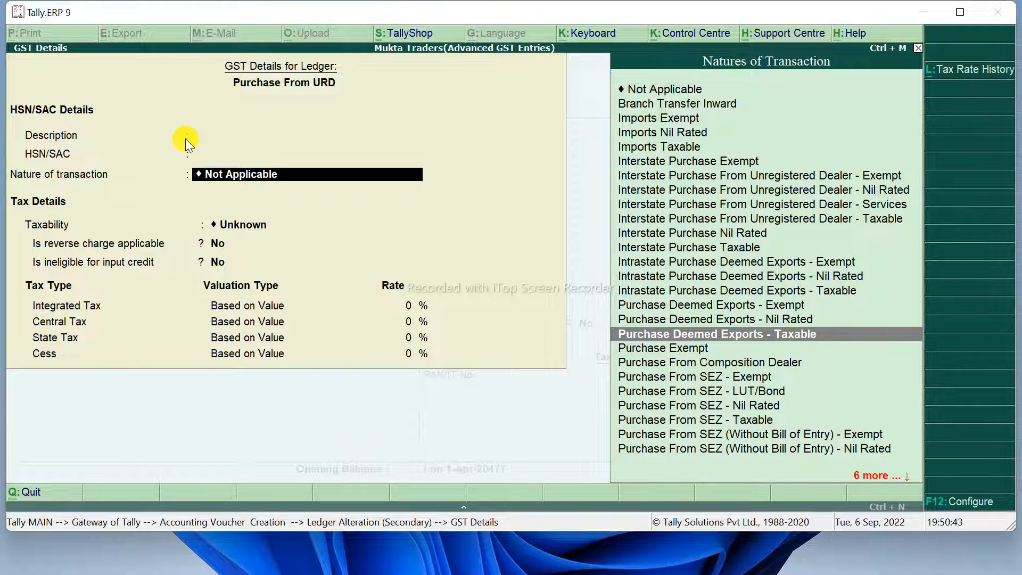
key(Down)
key(Down)
key(Down)
key(Down)
key(Down)
key(Down)
key(Down)
key(Down)
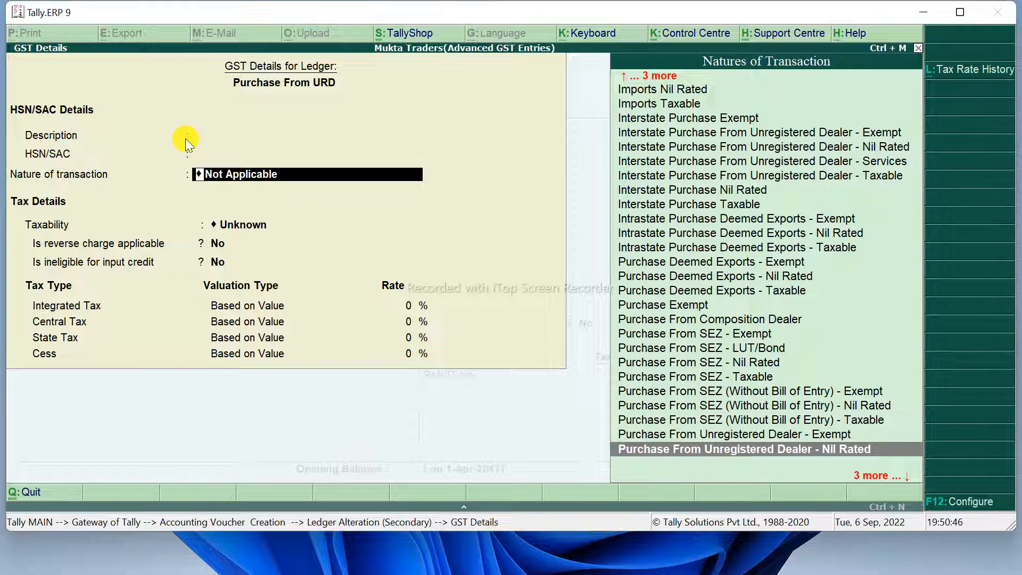
key(Down)
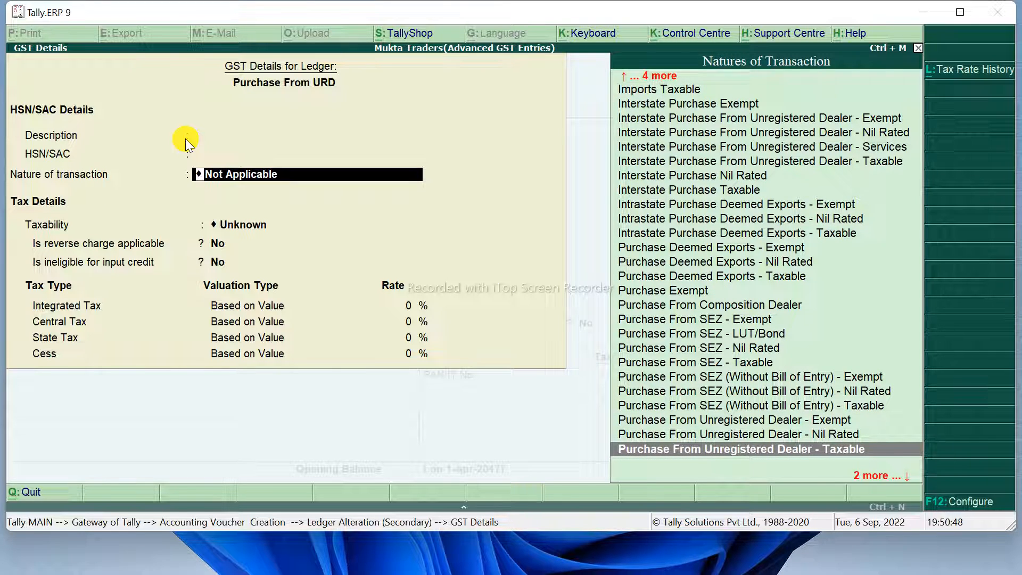
key(Return)
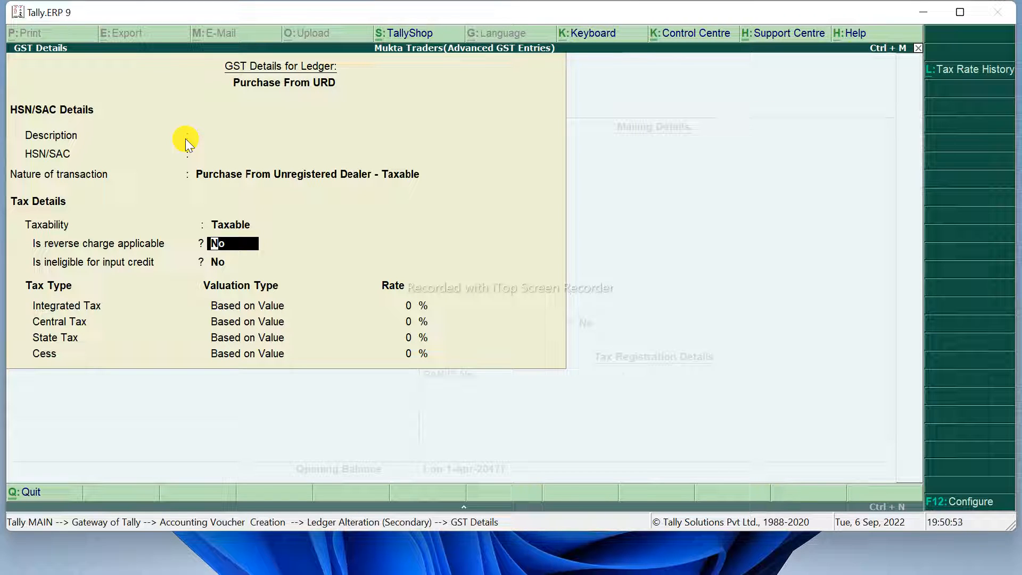
text(y)
key(Return)
key(Return)
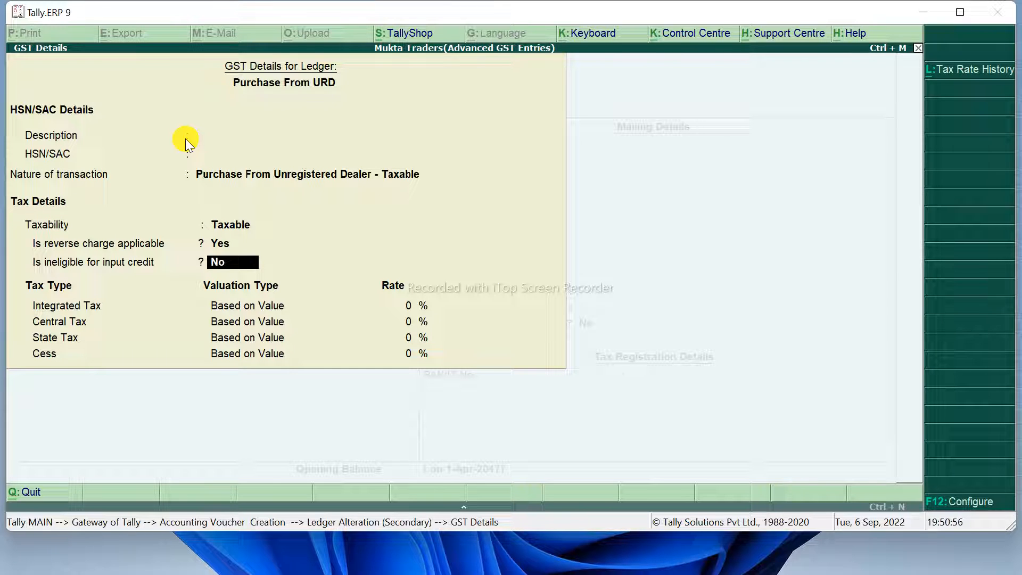
Step: Enter 18% integrated, 9% central and 9% state tax, and save the GST details
text(18)
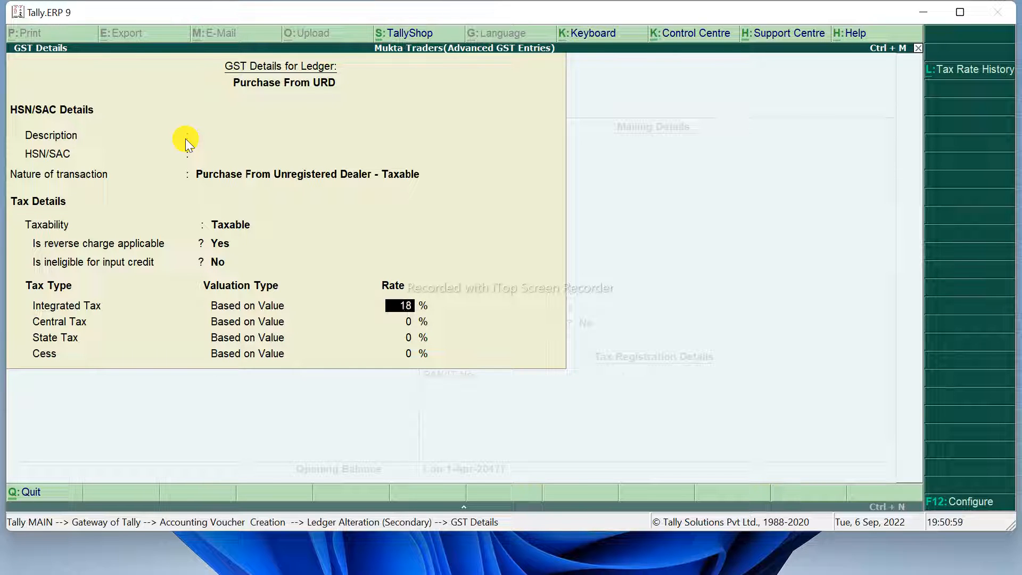
key(Return)
text(9)
key(Return)
text(9)
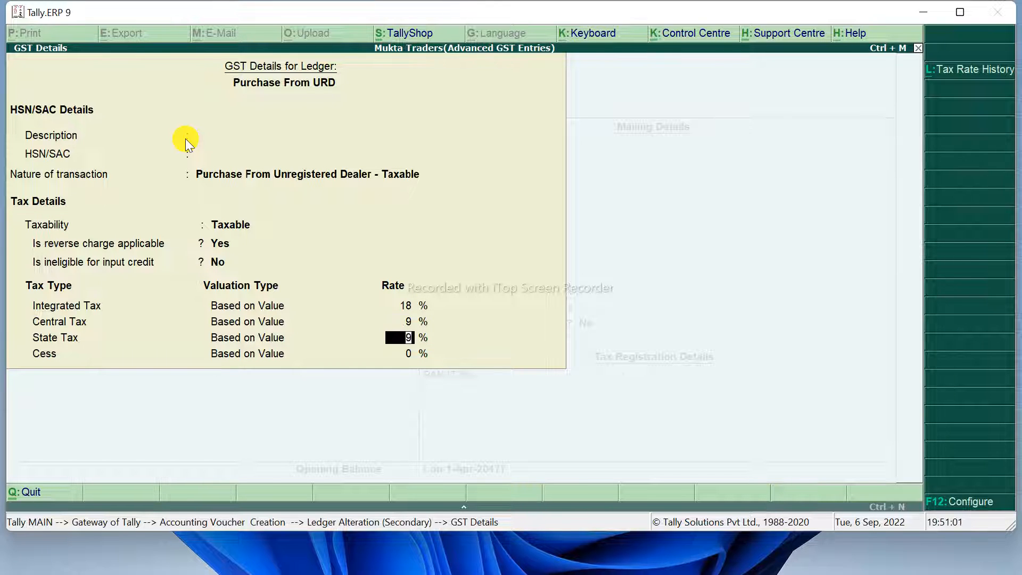
key(Return)
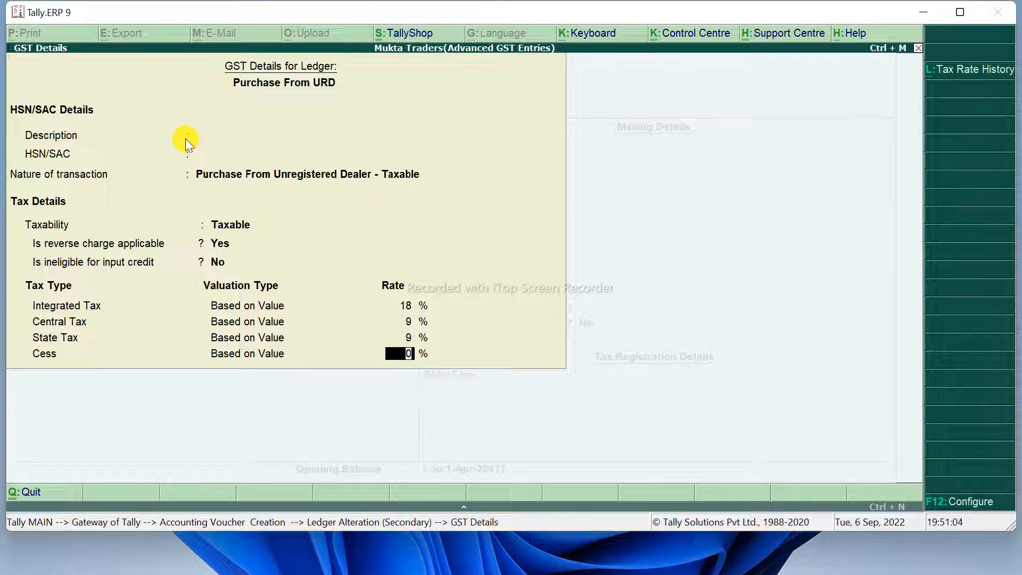
key(Return)
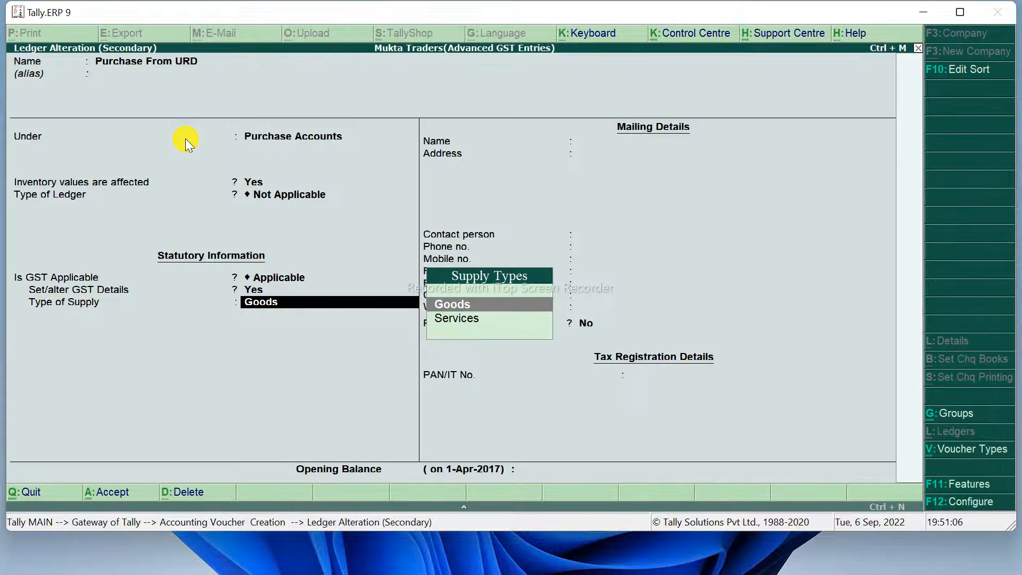
Step: Save the Purchase From URD ledger with Type of Supply set to Goods
key(Return)
key(Return)
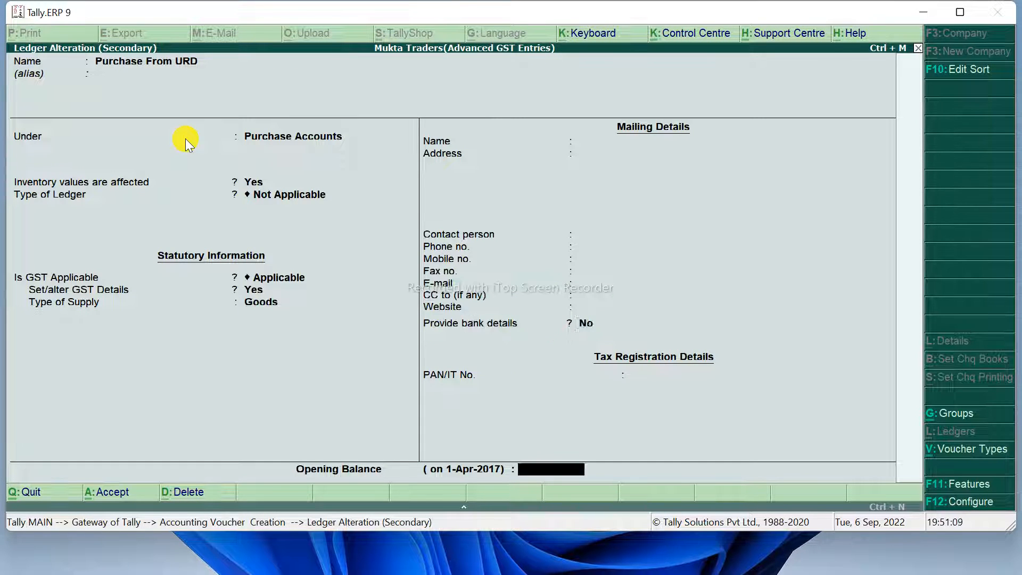
key(Return)
key(Return)
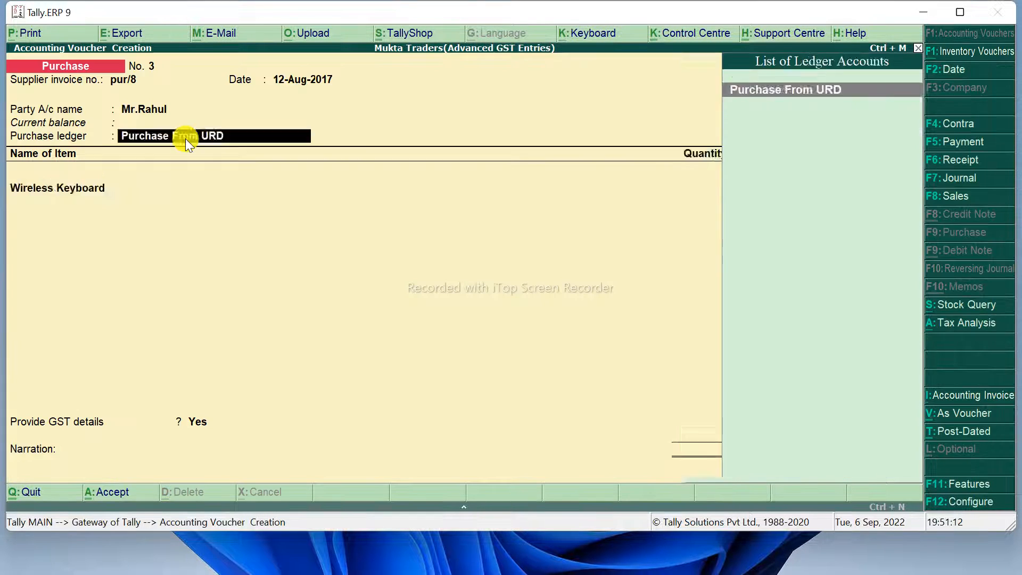
key(Return)
key(Return)
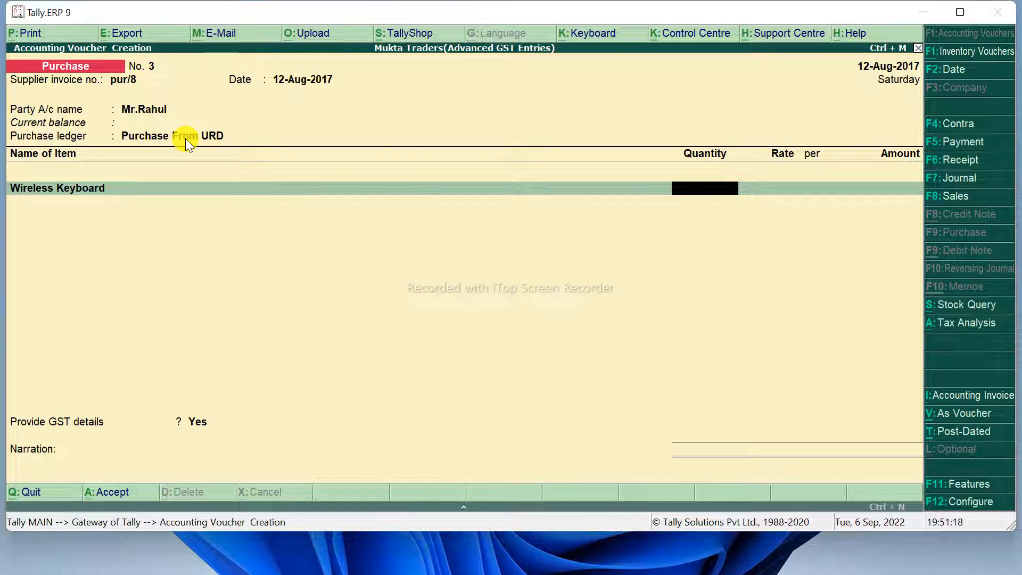
Step: Enter 12 nos Wireless Keyboard at rate 500 for an amount of 6,000.00
text(12)
key(Return)
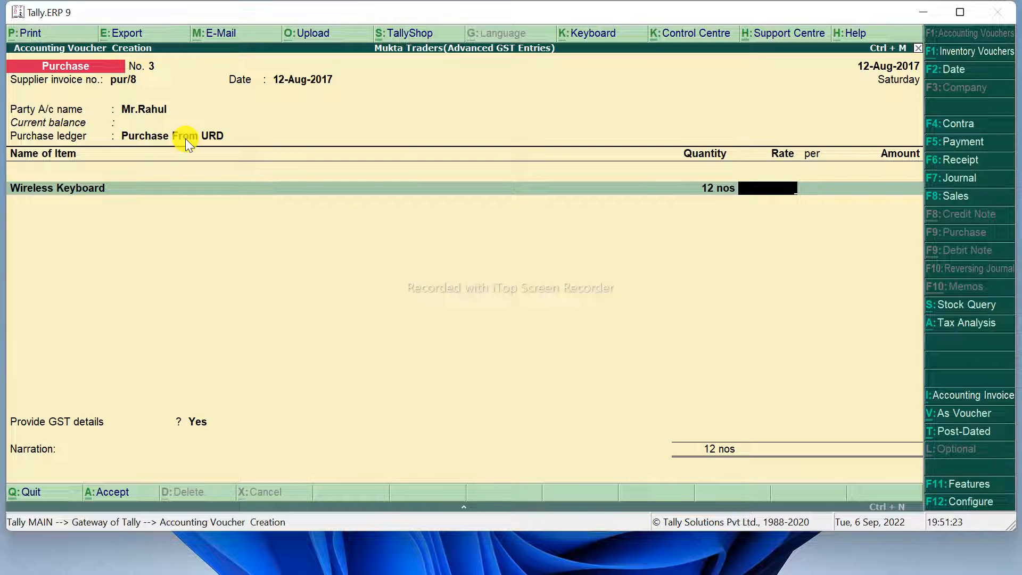
text(500)
key(Return)
key(Return)
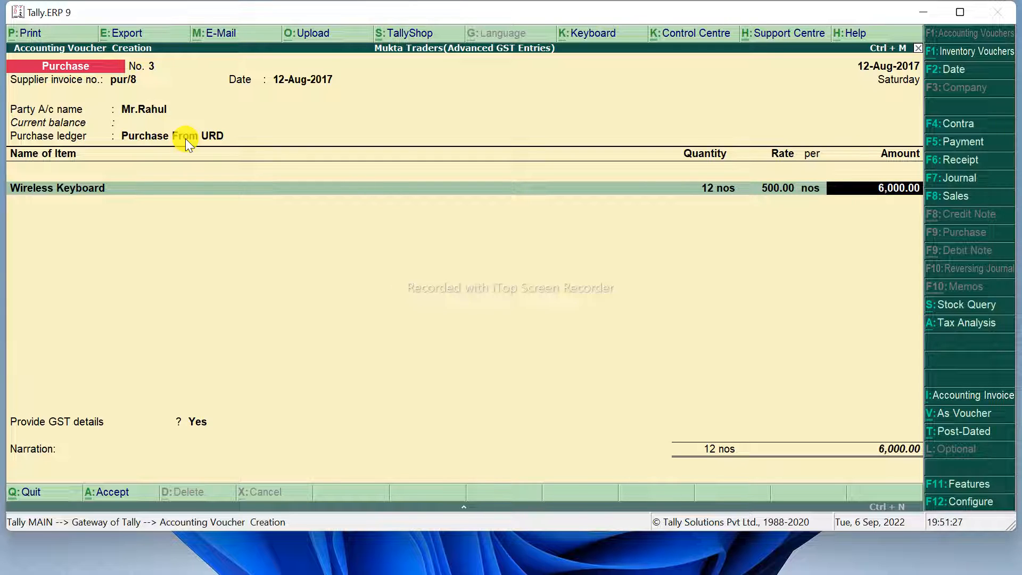
key(Return)
key(Return)
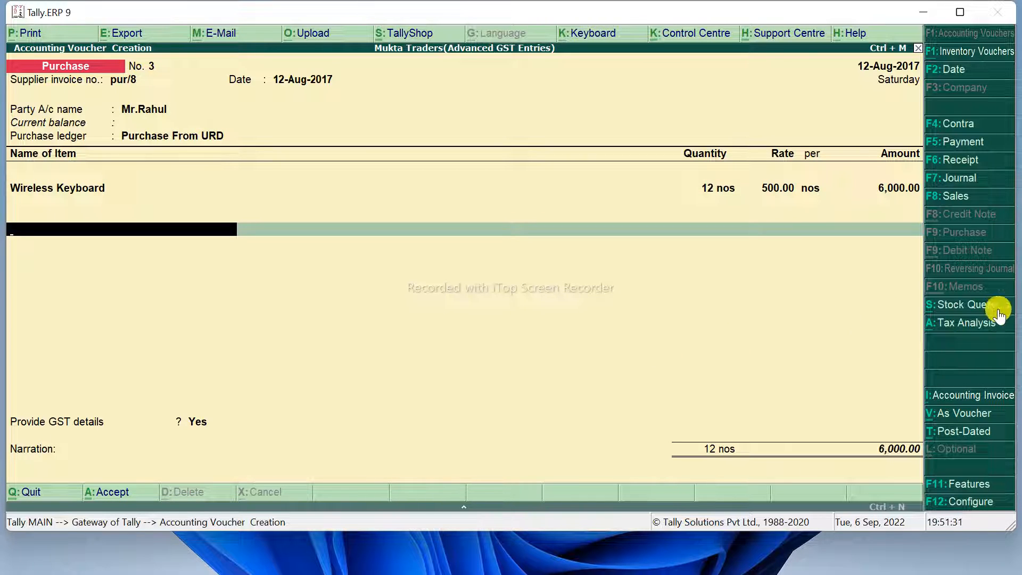
click(974, 326)
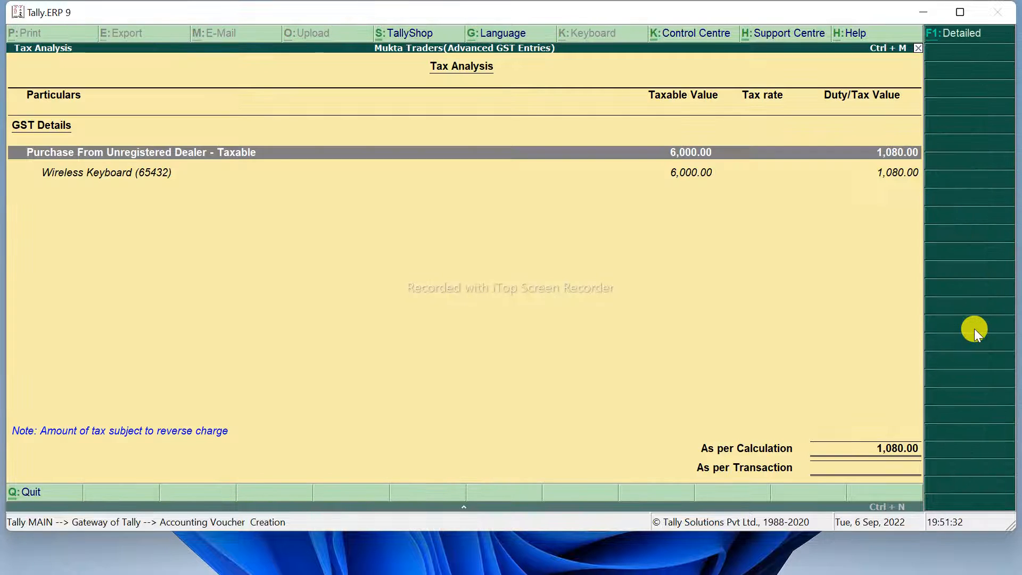
click(956, 35)
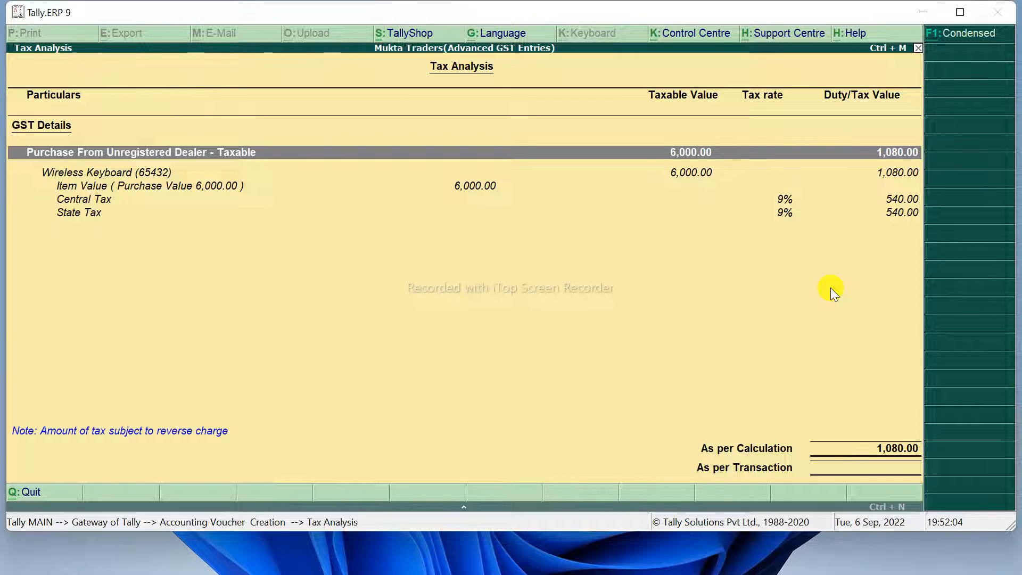
key(Escape)
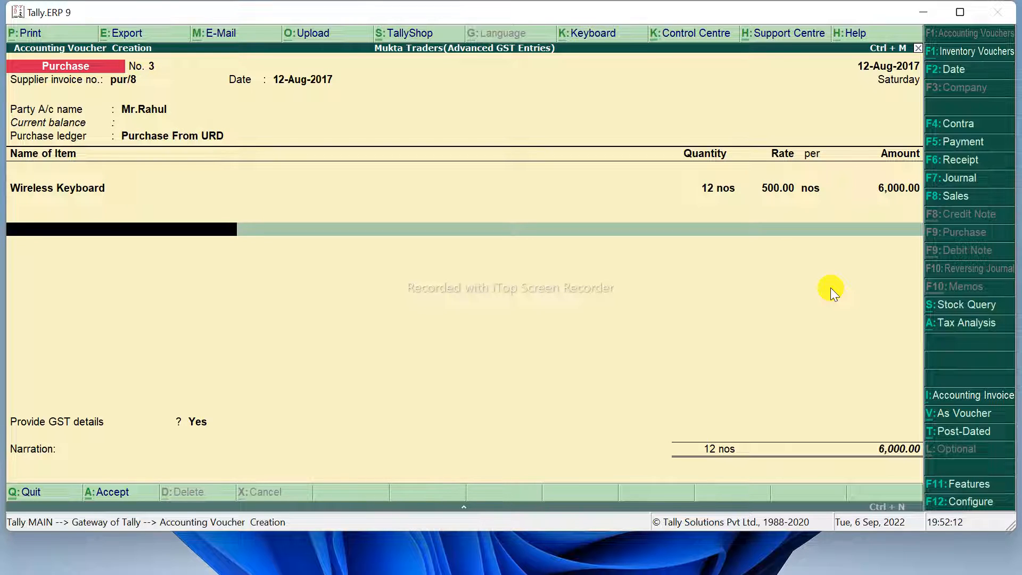
Step: Save purchase voucher No. 3 with GST details No and new bill reference pur/8, then quit to Gateway
key(Return)
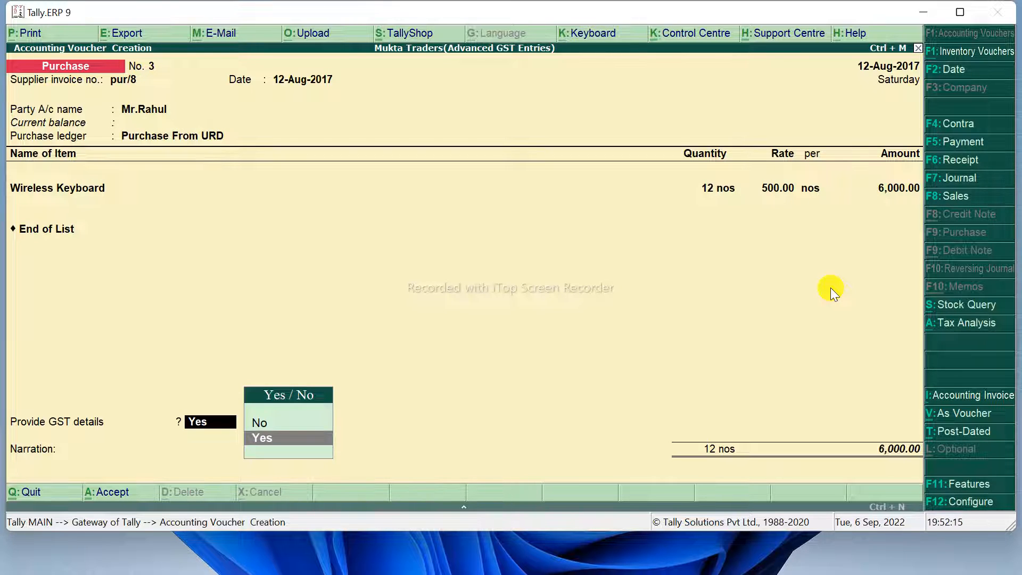
key(Up)
key(Return)
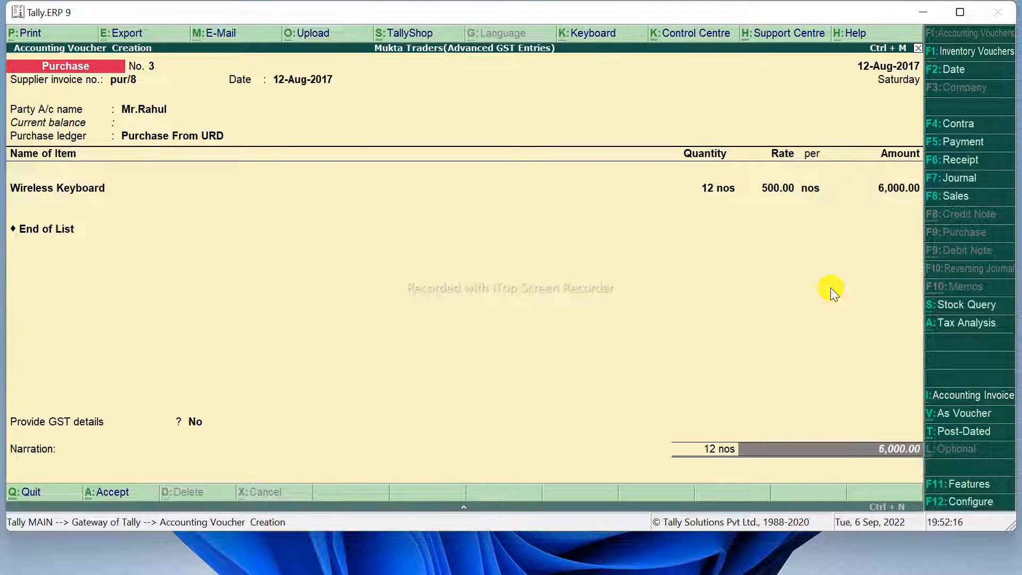
key(Return)
key(Return)
key(Return)
key(Return)
key(Return)
key(Return)
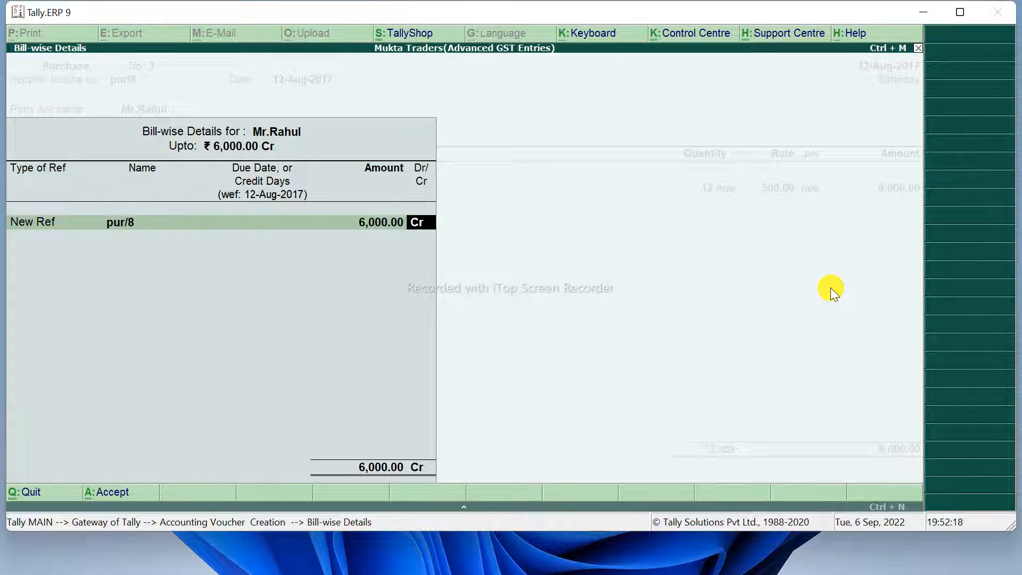
key(Return)
key(Return)
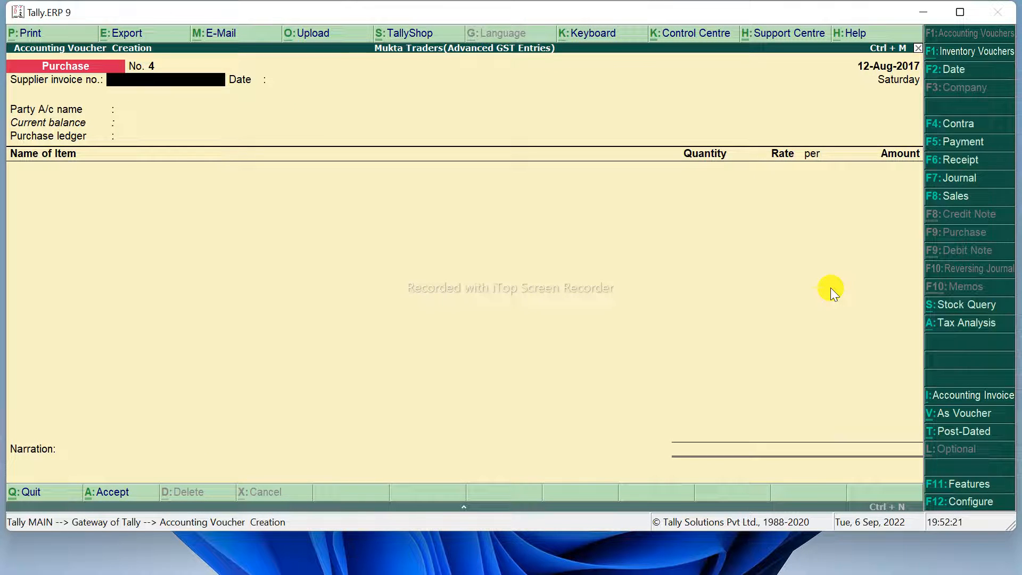
key(Escape)
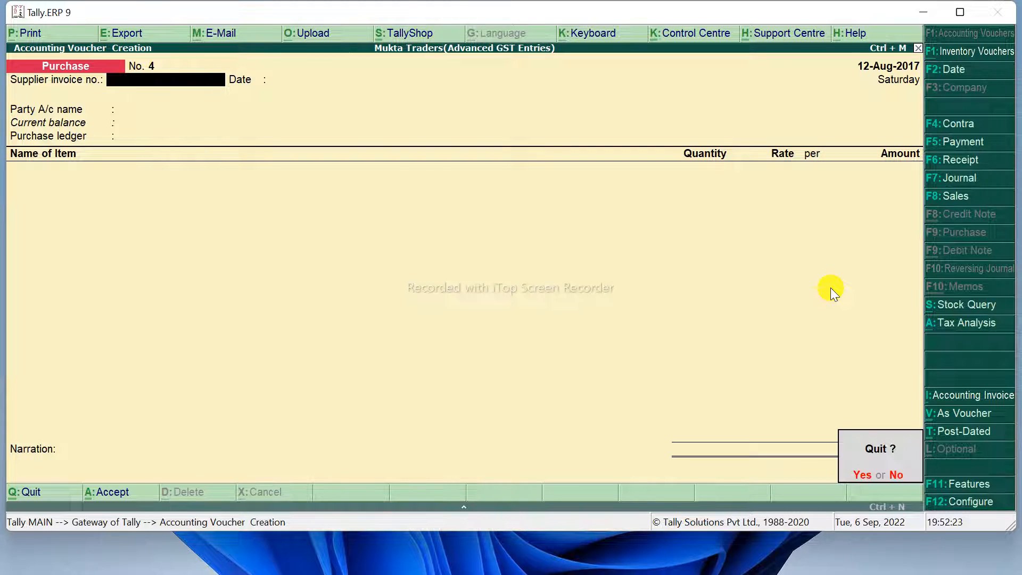
key(Return)
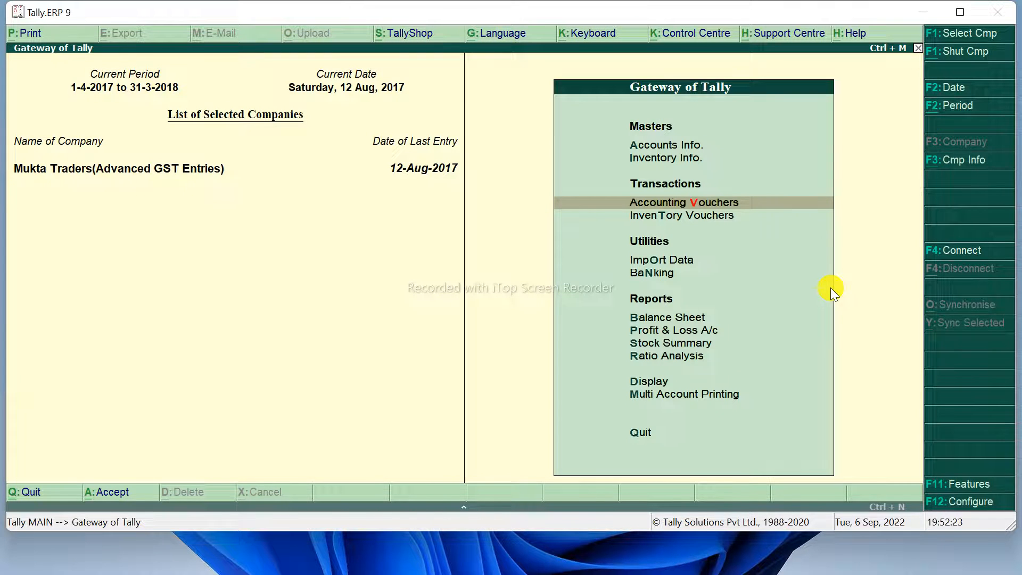
Step: Open the GSTR-2 report via Display > Statutory Reports > GST
click(648, 382)
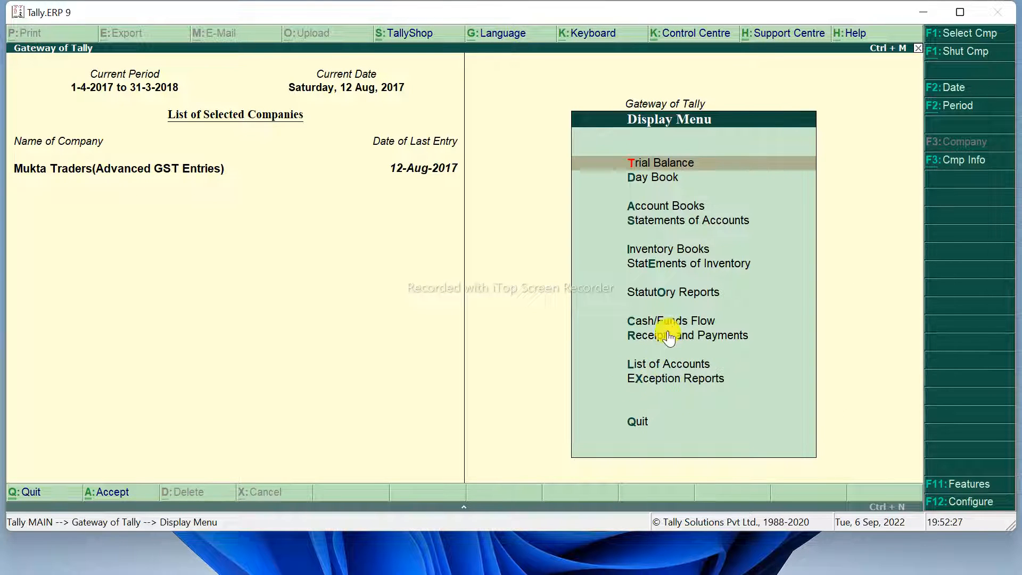
click(672, 297)
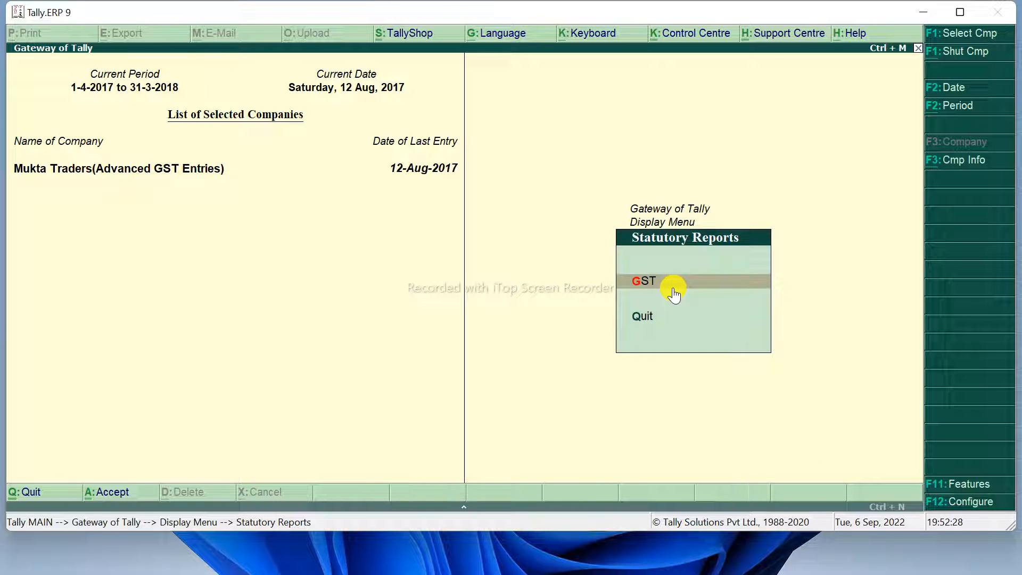
click(672, 292)
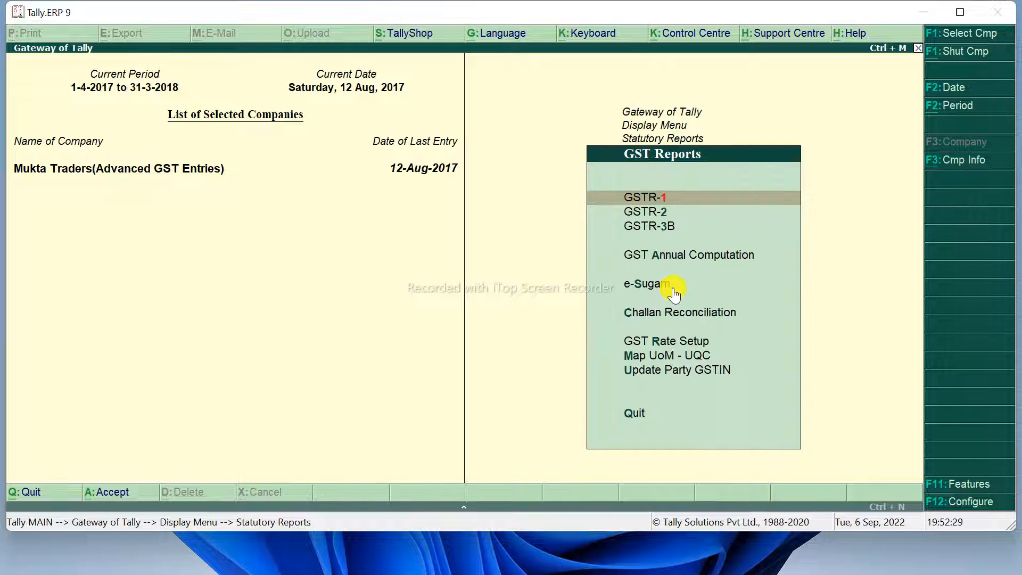
click(658, 212)
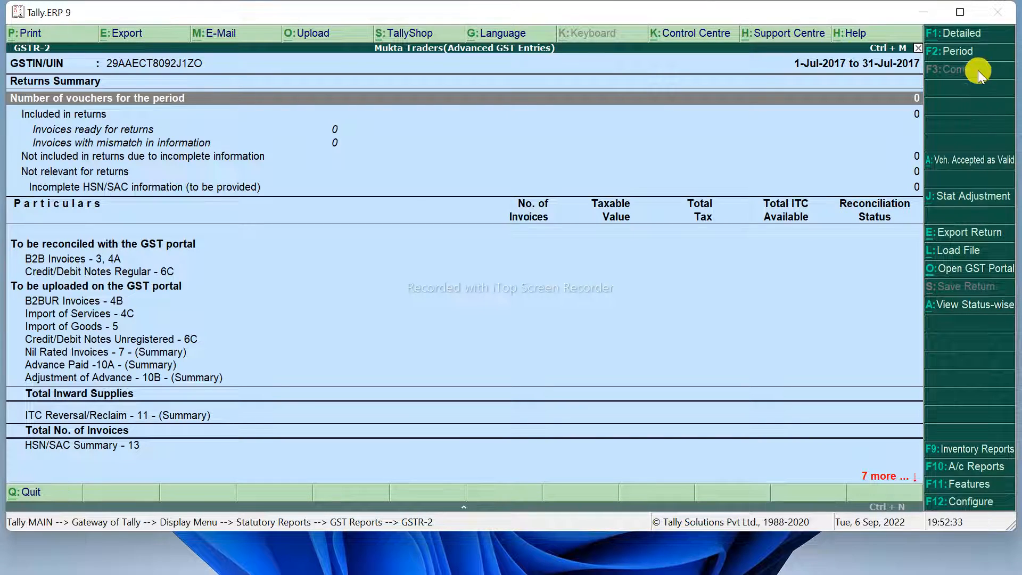
Step: Change the GSTR-2 period to 1-8-2017 through 31-8-2017
click(958, 51)
text(1-8)
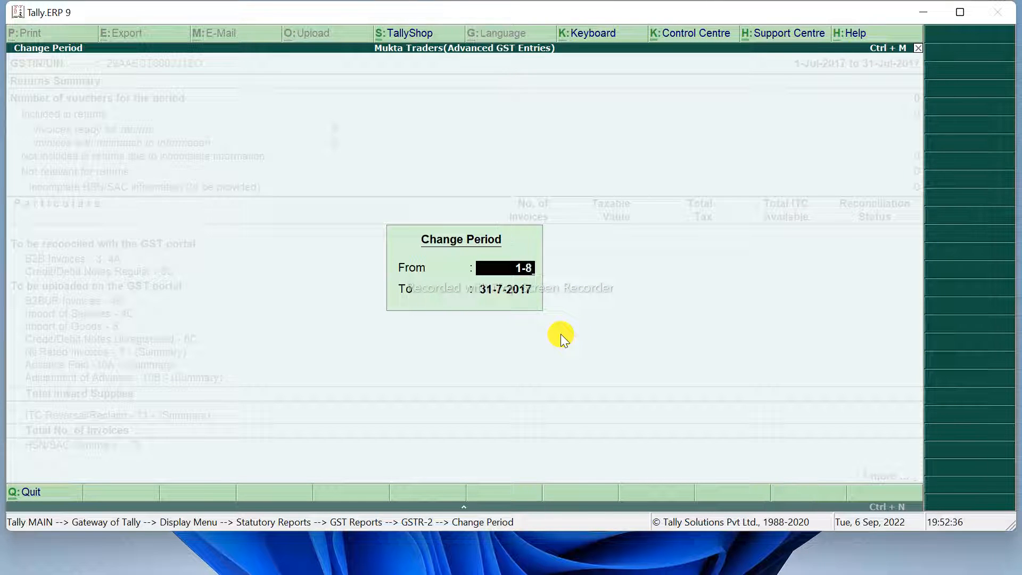
key(Return)
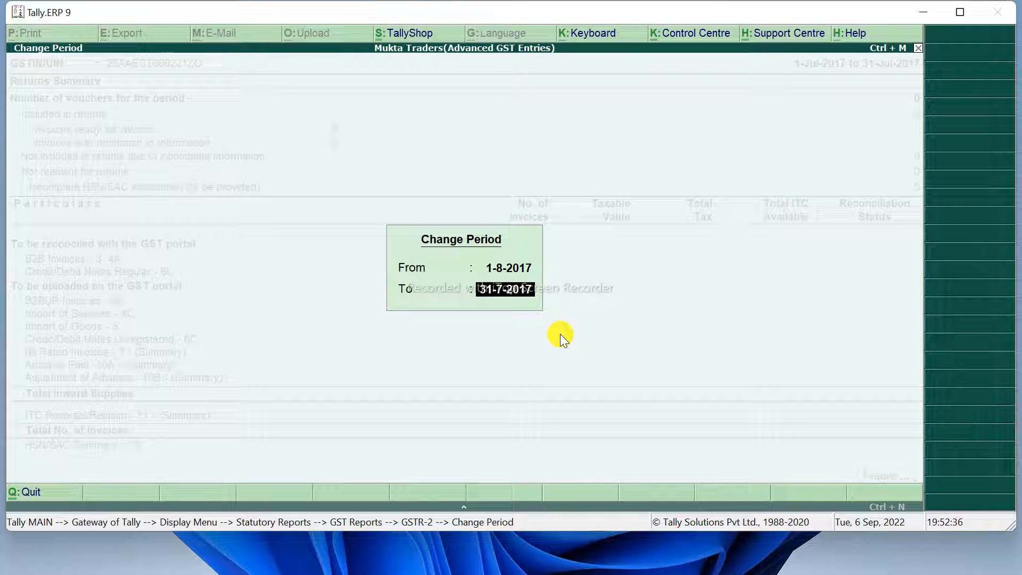
text(31-8)
key(Return)
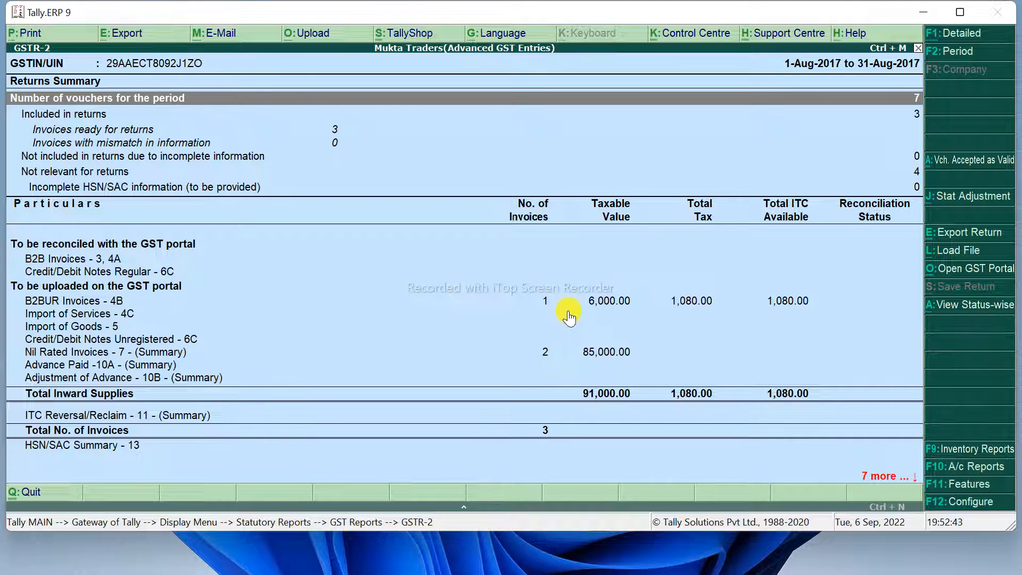
click(619, 306)
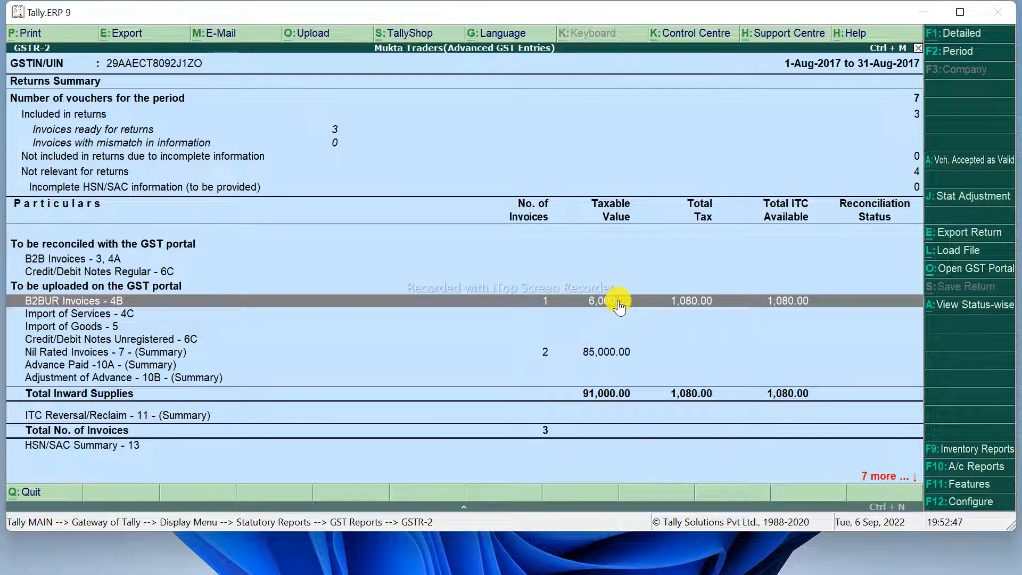
click(619, 306)
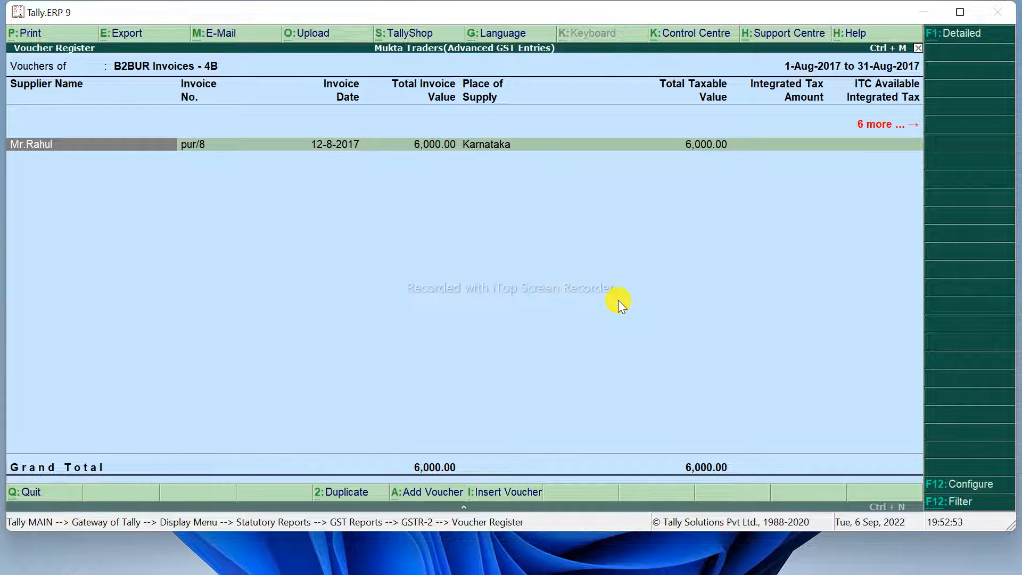
key(Escape)
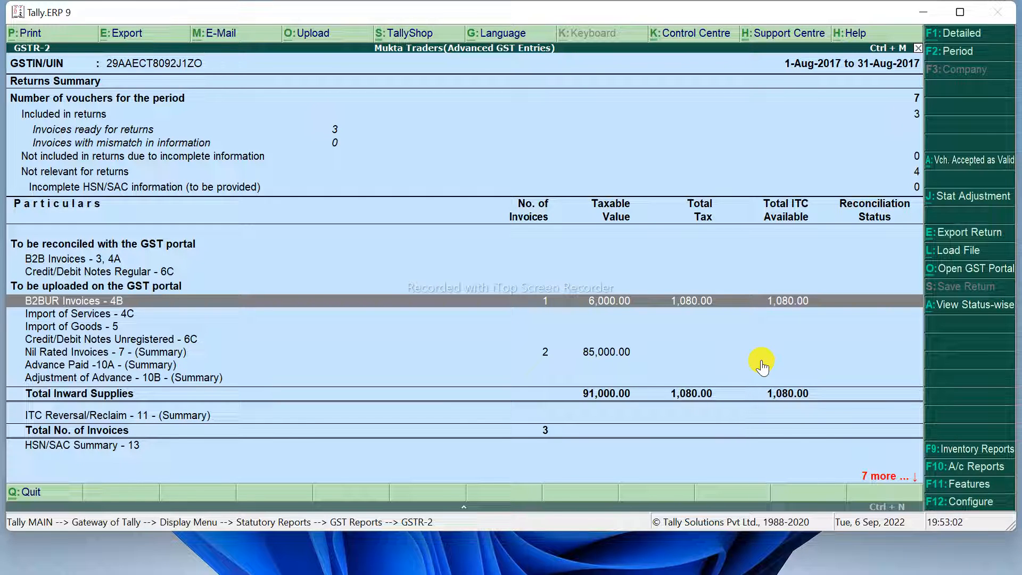
Step: Drill into Reverse Charge Inward Supplies to see the 6,000.00 pur/8 purchase
key(Down)
key(Down)
key(Down)
key(Down)
key(Down)
key(Down)
key(Down)
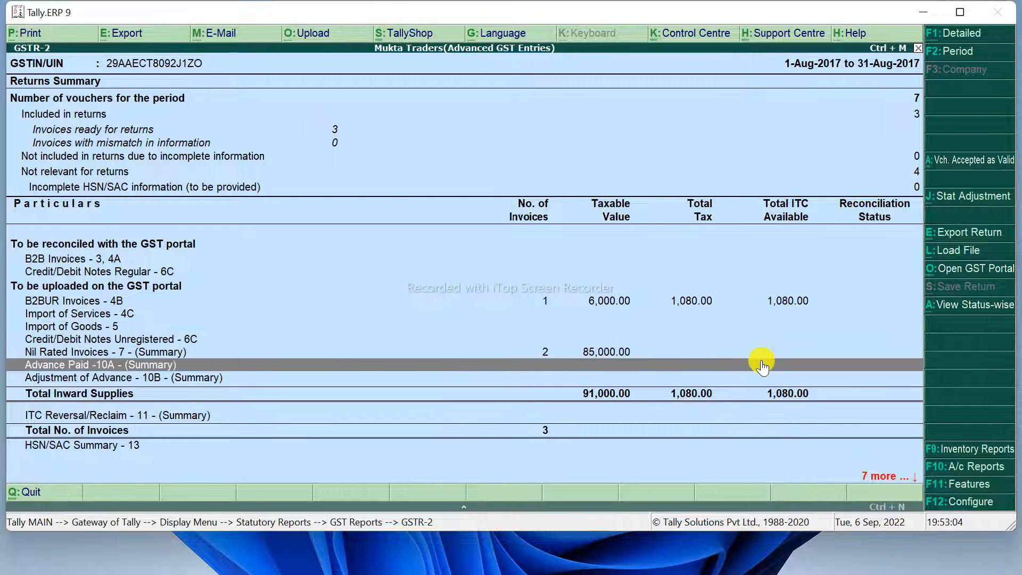
key(Down)
key(Down)
key(Down)
key(Down)
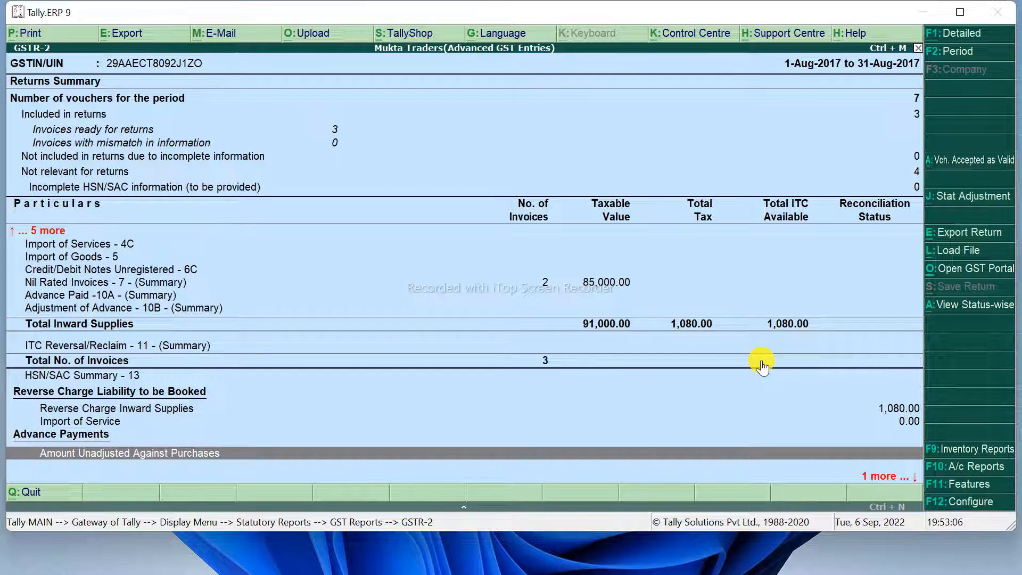
key(Up)
key(Up)
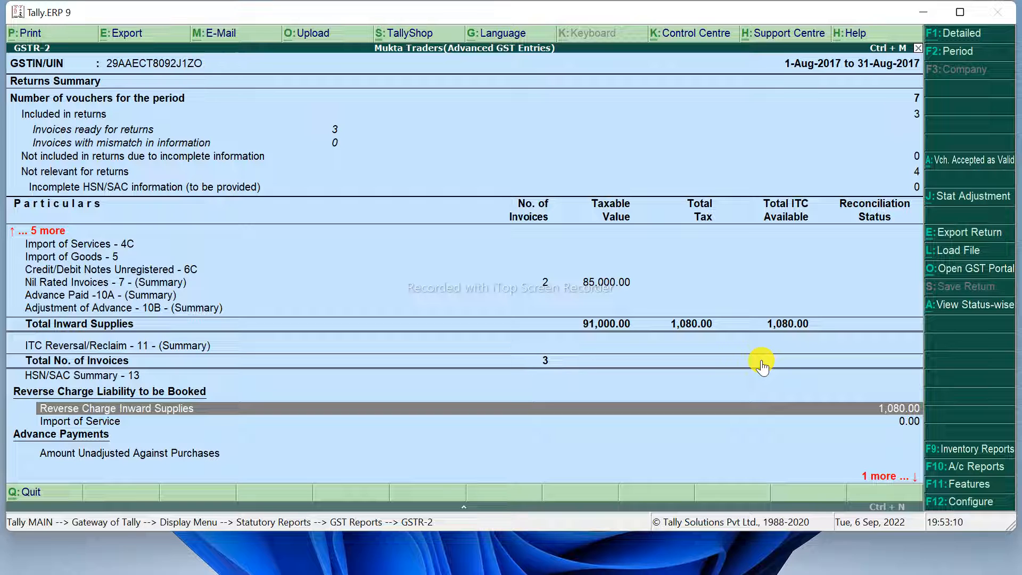
key(Return)
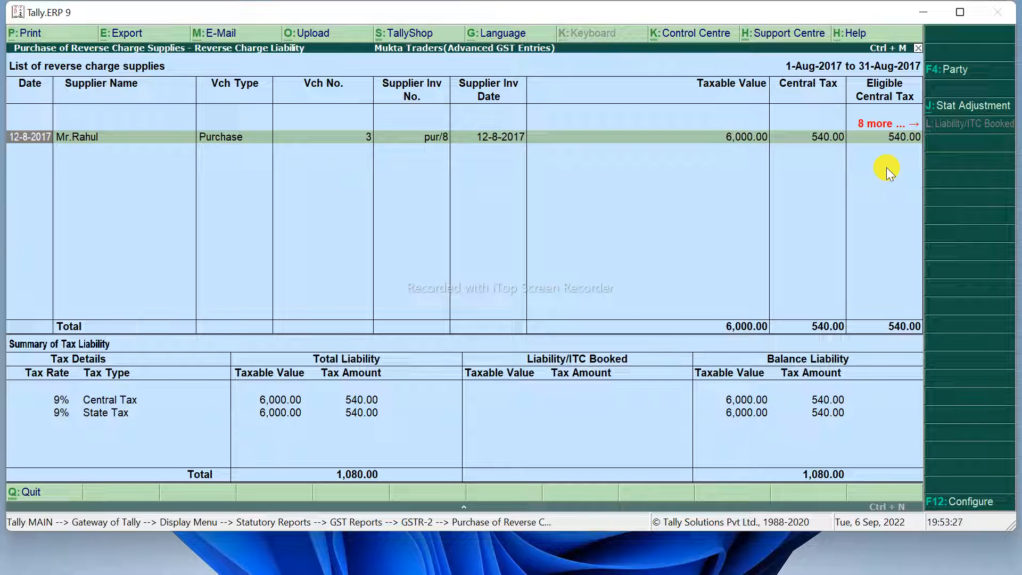
key(Right)
key(Right)
key(Right)
key(Right)
key(Right)
key(Right)
key(Right)
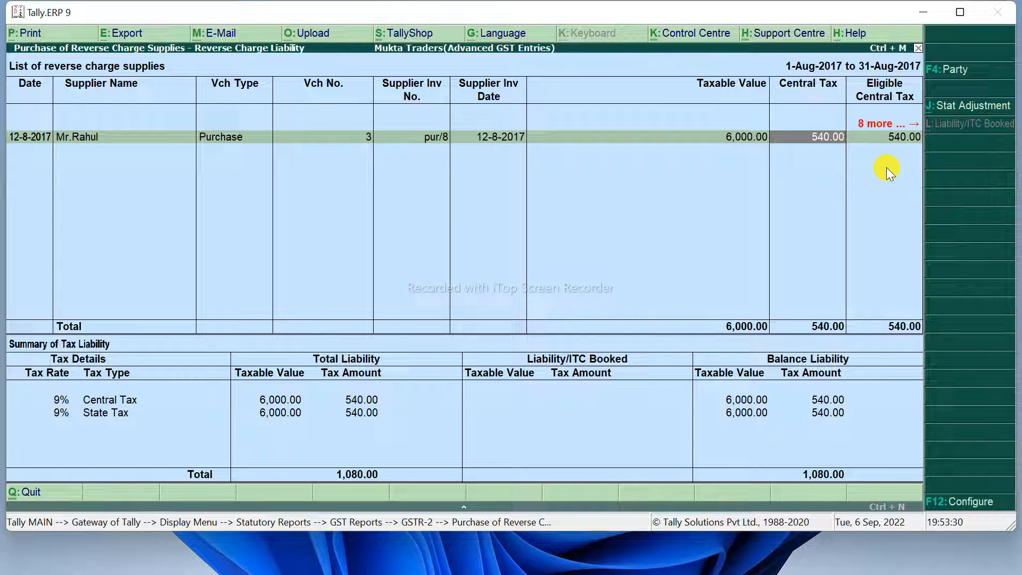
key(Right)
key(Right)
key(Right)
key(Right)
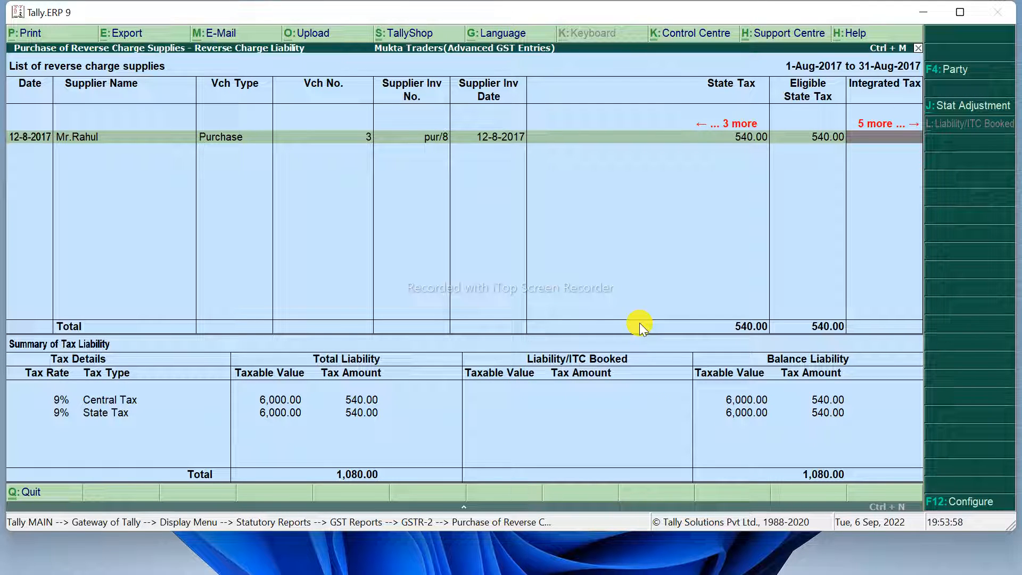
Step: Start a Stat Adjustment journal for GST Increase of Tax Liability on purchase under reverse charge
click(964, 106)
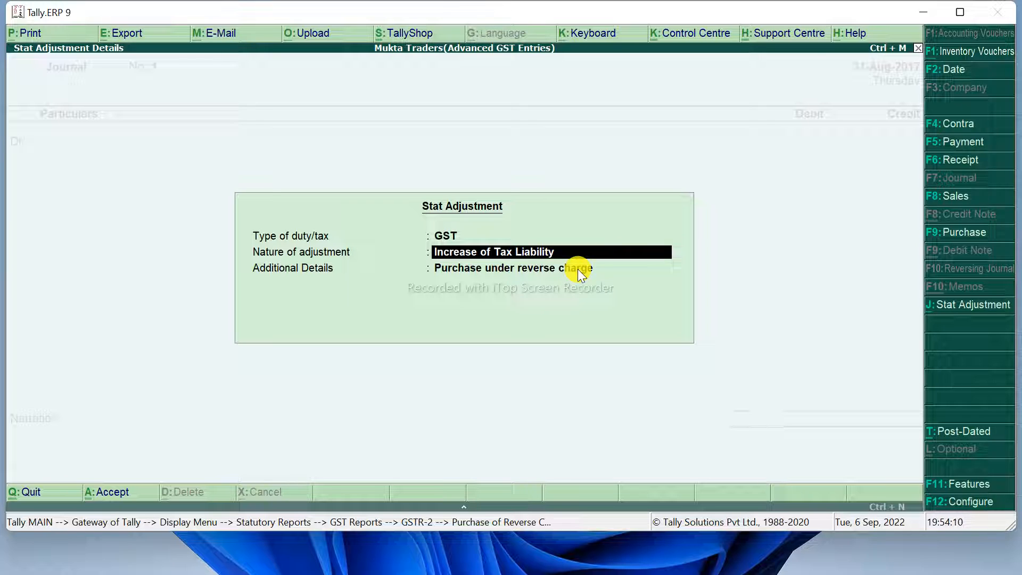
key(Return)
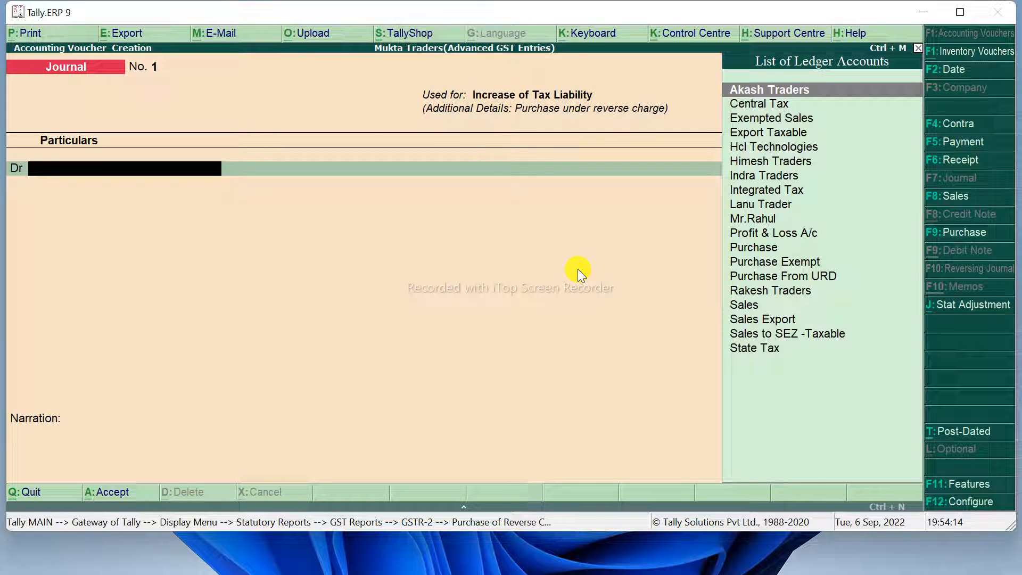
Step: Create ledger 'Expense on URD' under Indirect Expenses, inventory unaffected, type Not Applicable
key(alt+c)
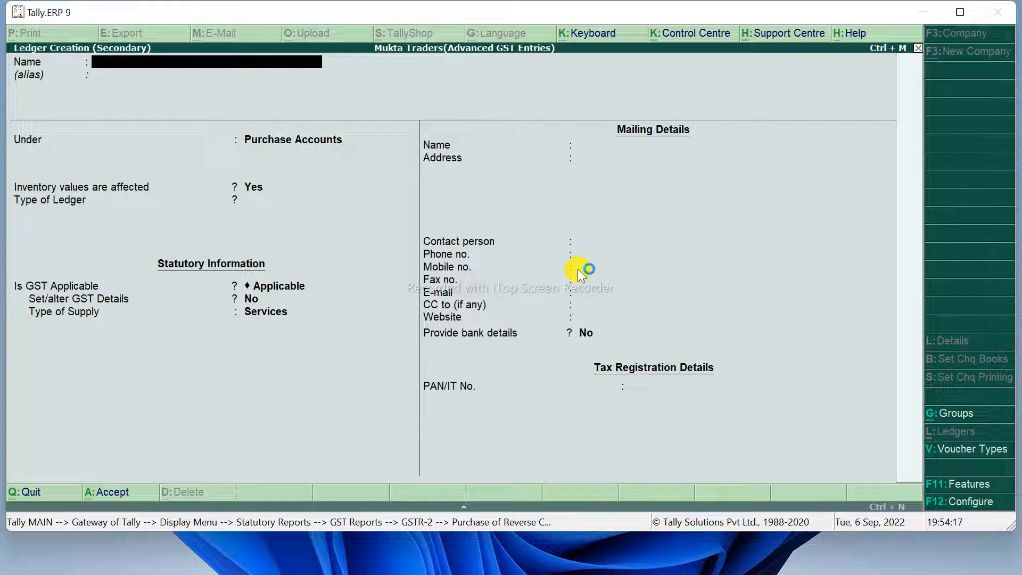
text(Expense on)
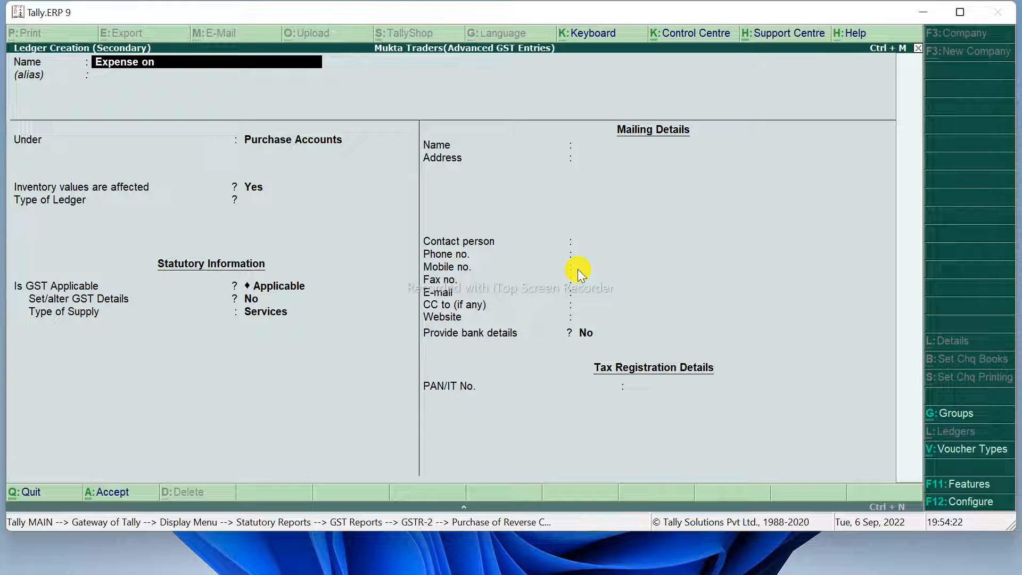
text( URD)
key(Return)
key(Return)
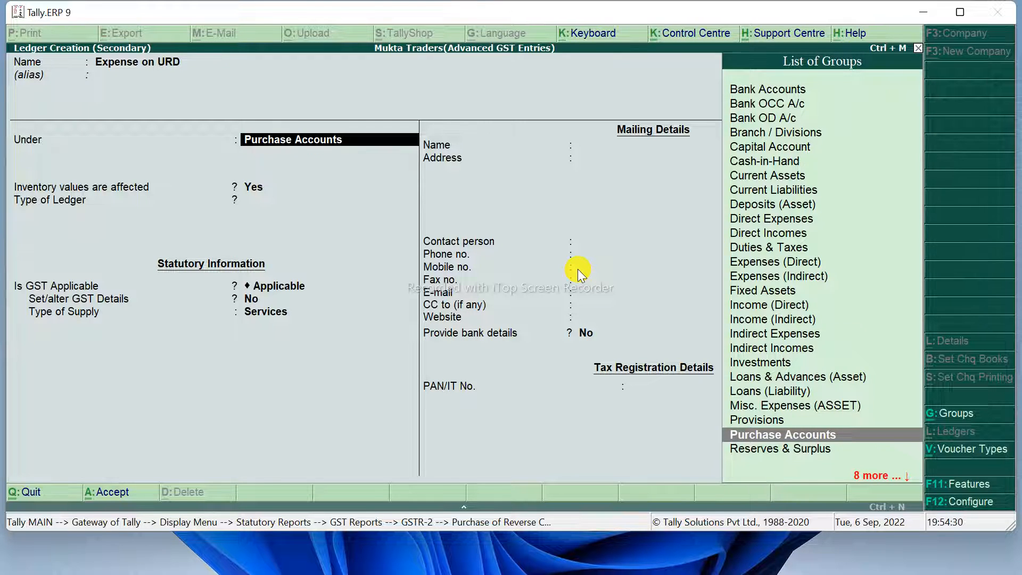
text(Ind)
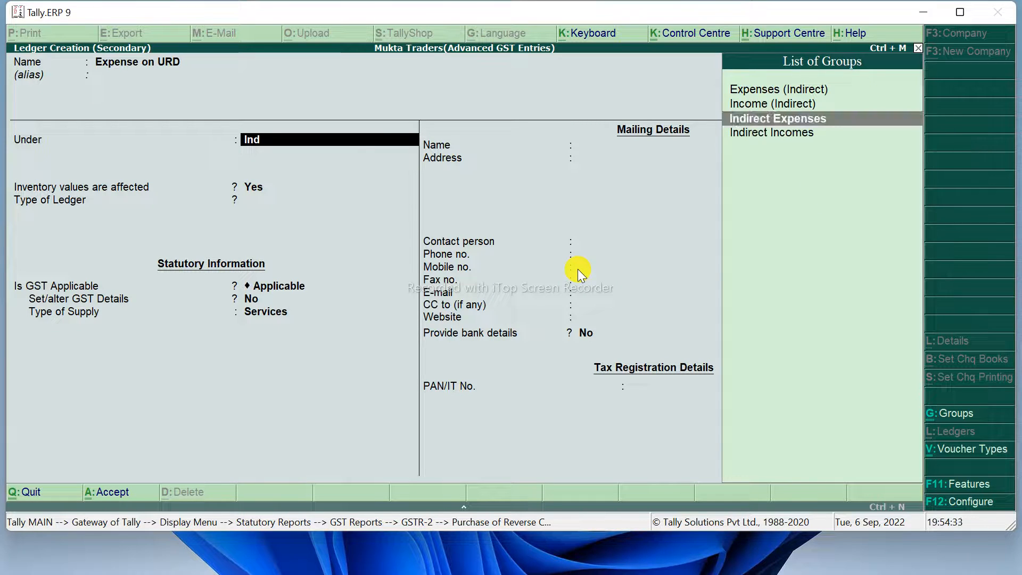
key(Return)
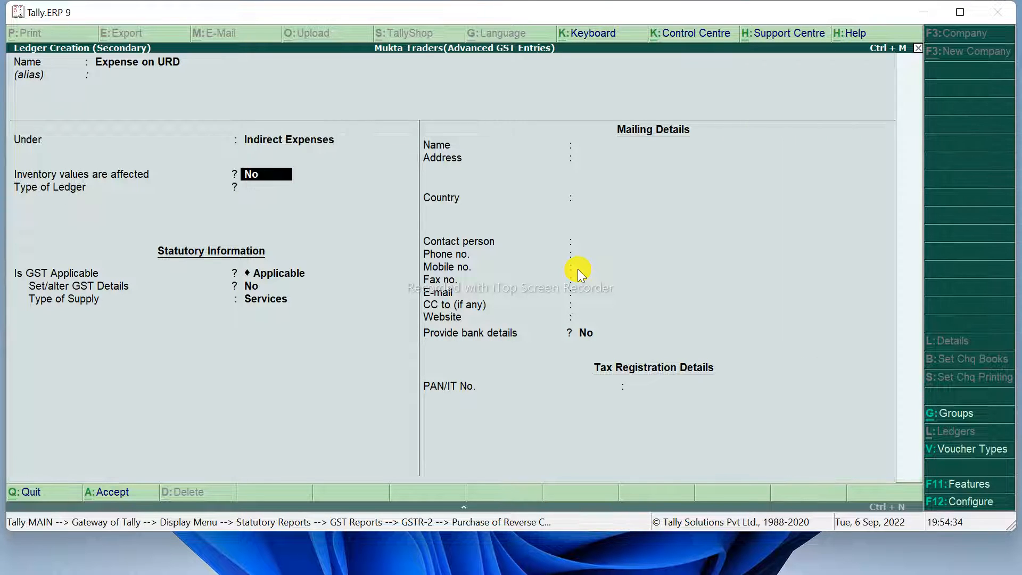
key(Return)
key(Return)
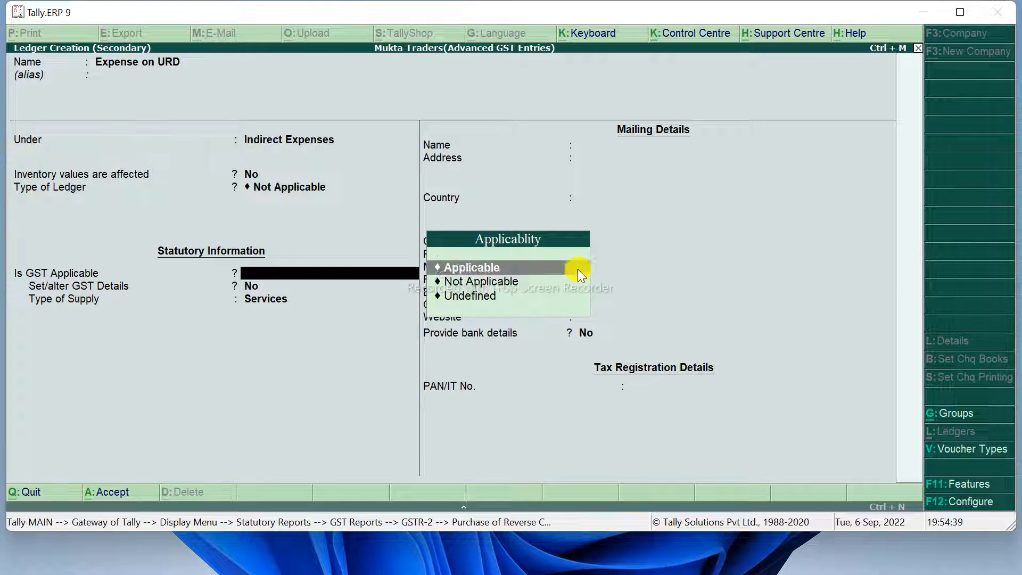
key(Down)
Step: Save the Expense on URD ledger with GST Not Applicable and debit it 1,080.00
key(Return)
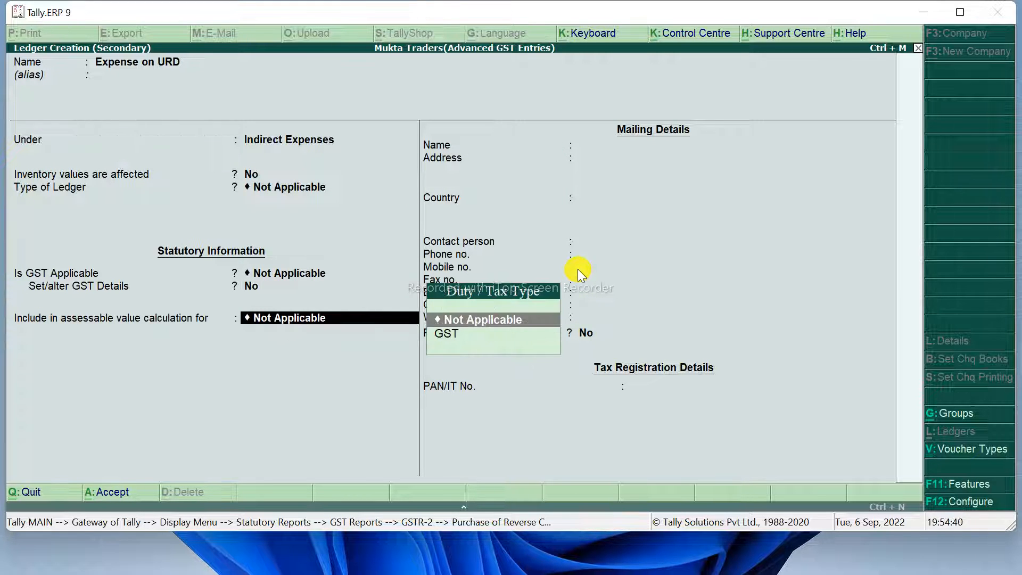
key(Return)
key(Return)
key(Return)
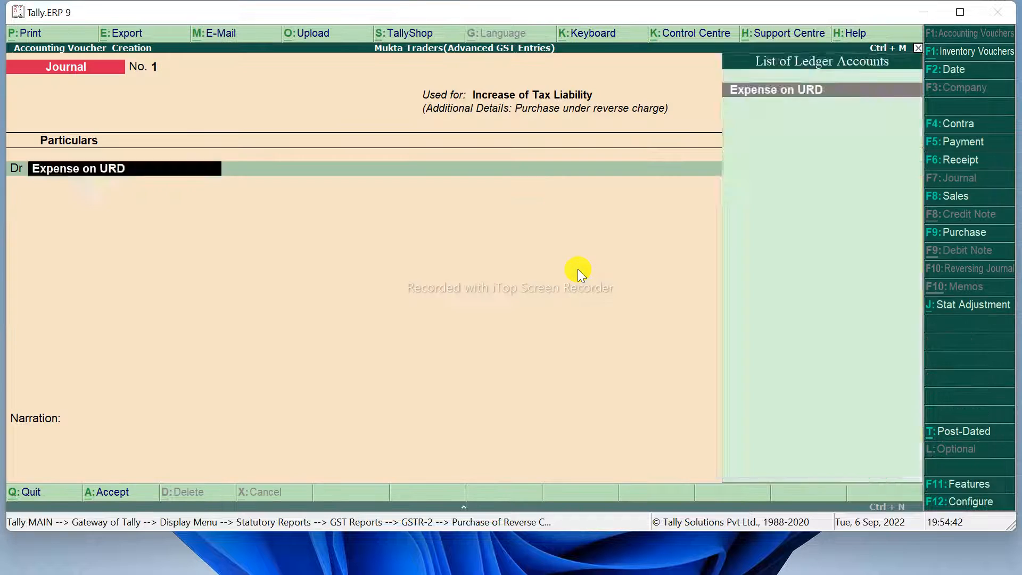
key(Return)
text(1080)
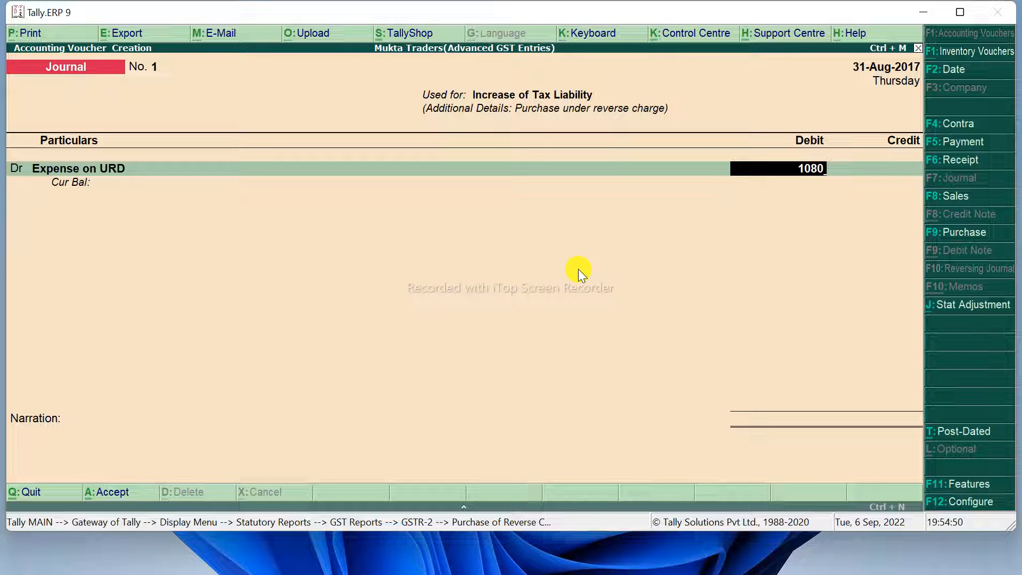
key(Return)
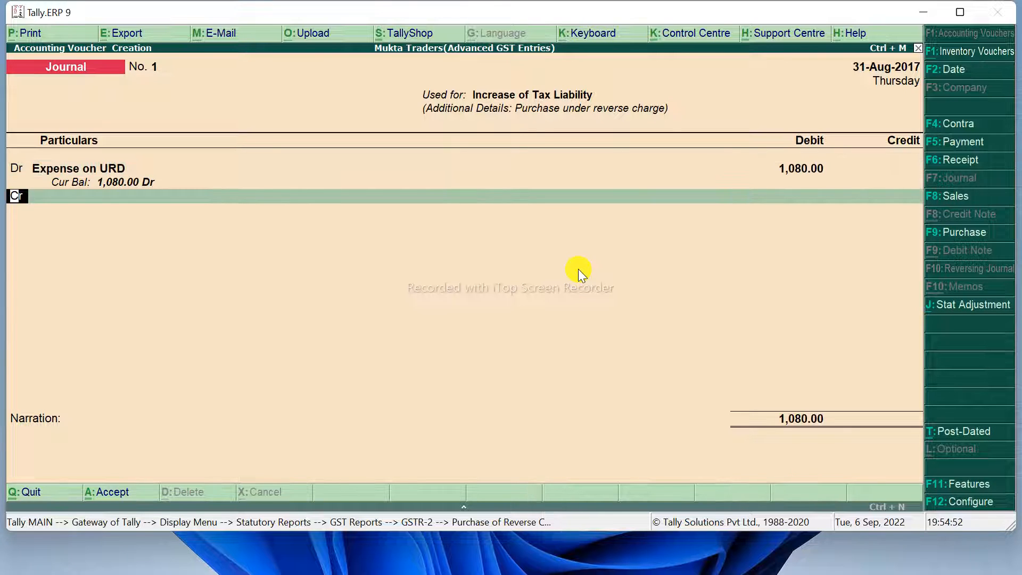
Step: Credit Central Tax 540 at 9% on taxable value 6,000
key(Return)
text(Ce)
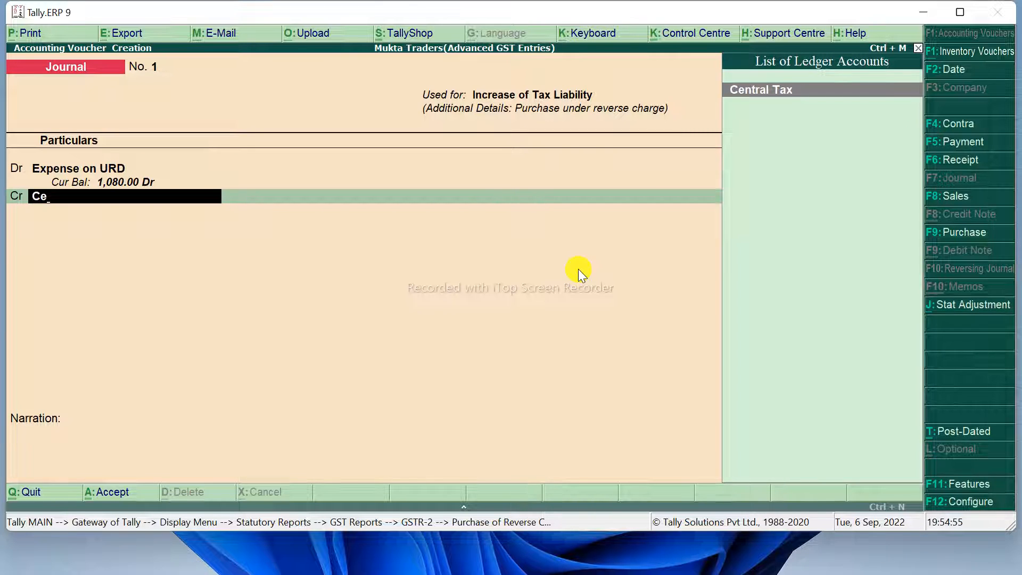
key(Return)
key(Return)
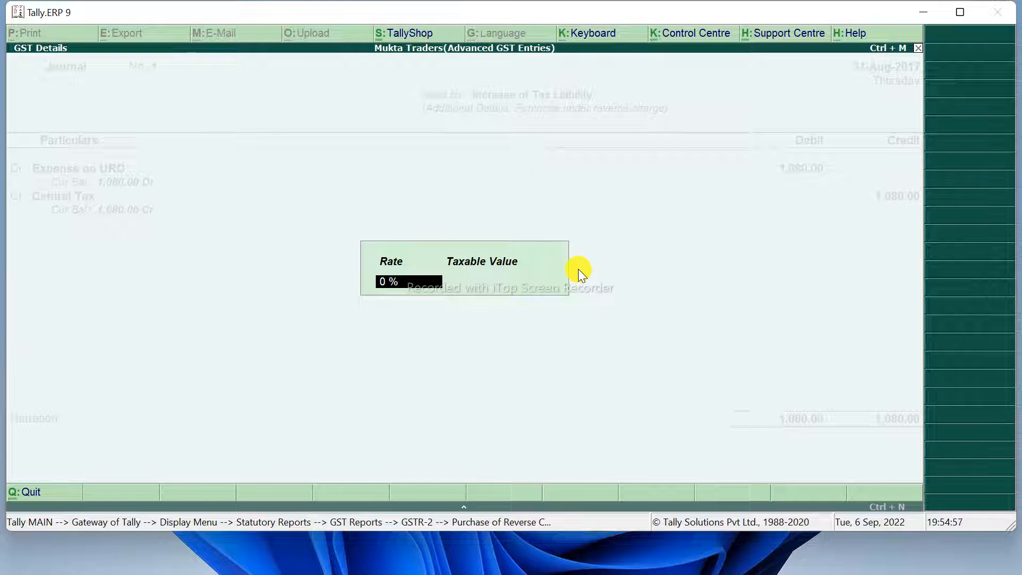
text(9)
key(Return)
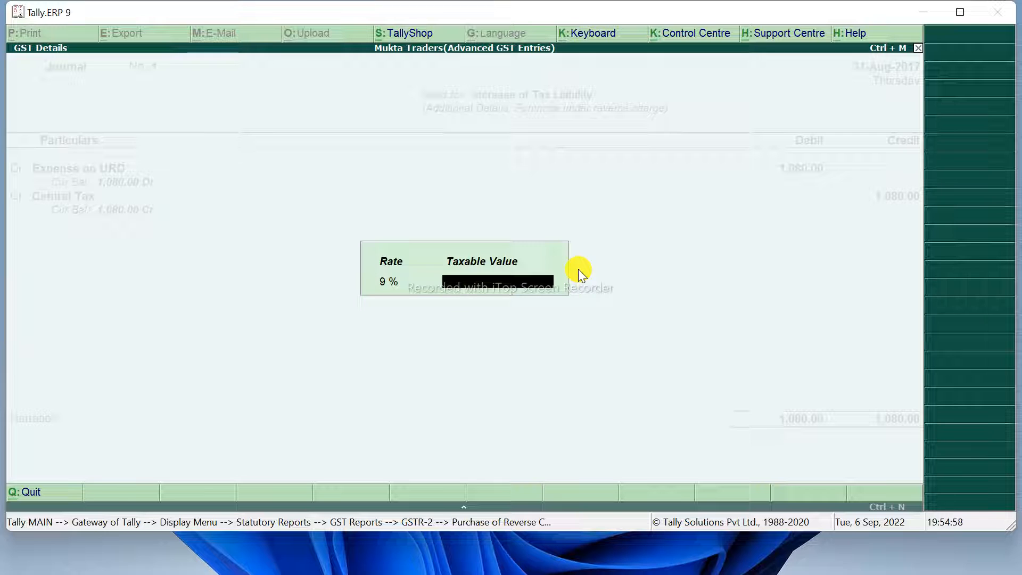
text(6000)
key(Return)
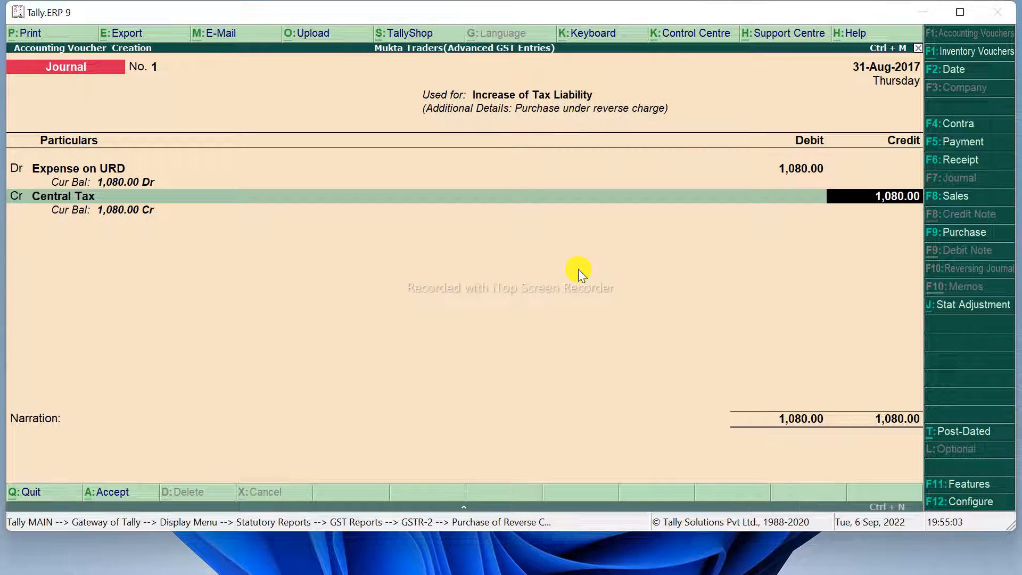
text(540)
key(Return)
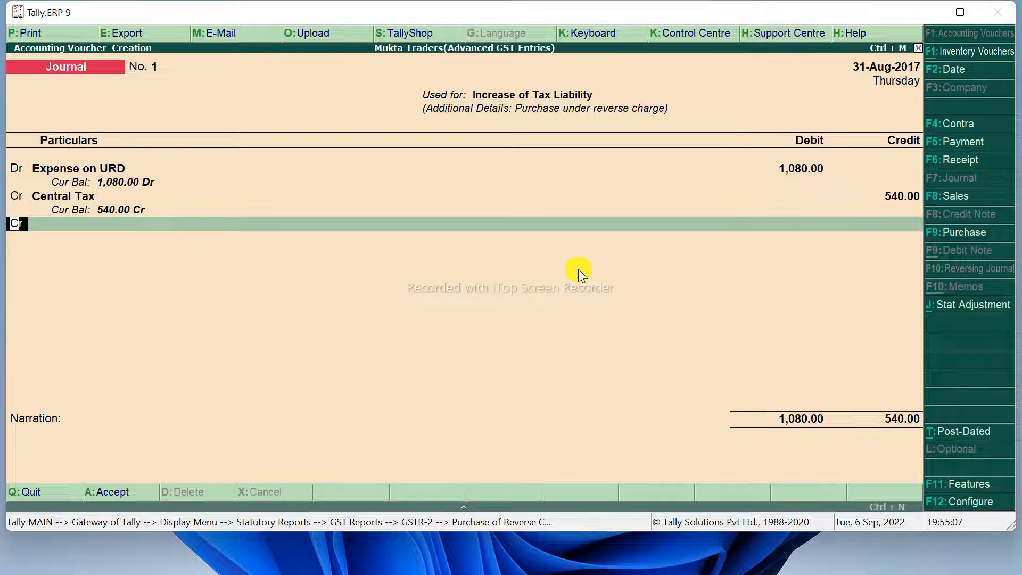
Step: Credit State Tax 540 at the same rate and value, and save the journal
key(Return)
text(S)
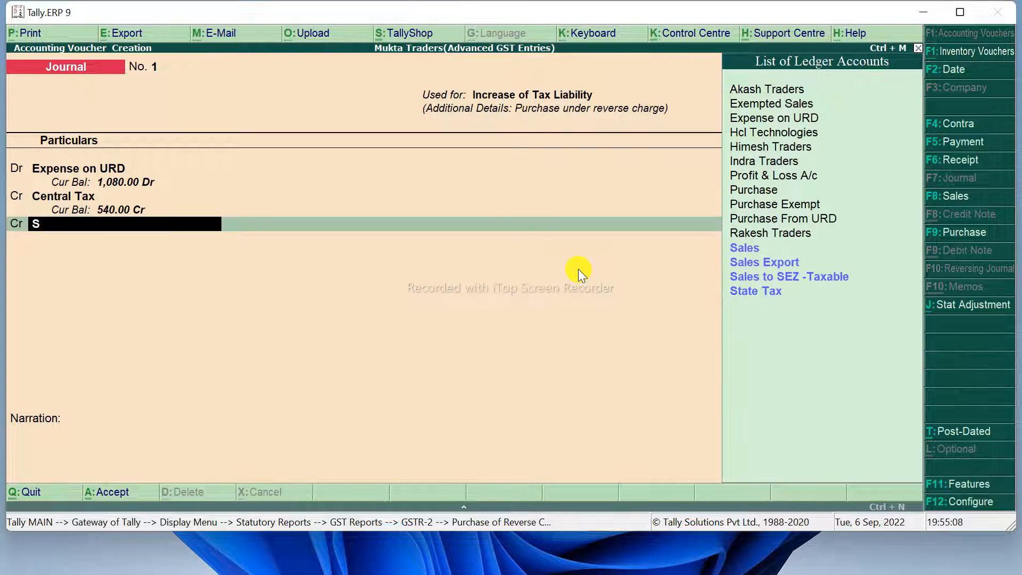
key(Down)
key(Down)
key(Down)
key(Down)
key(Return)
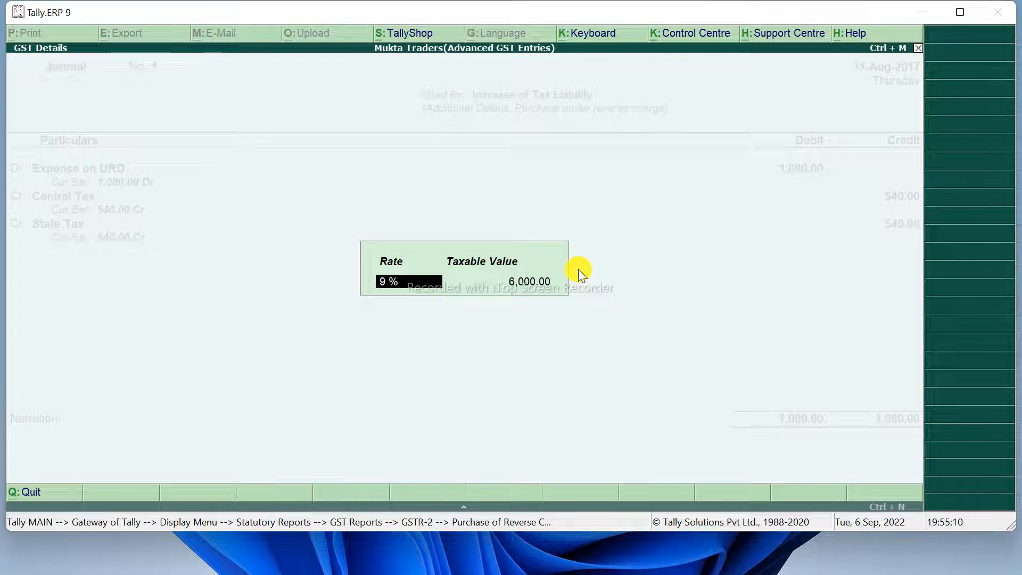
key(Return)
key(Return)
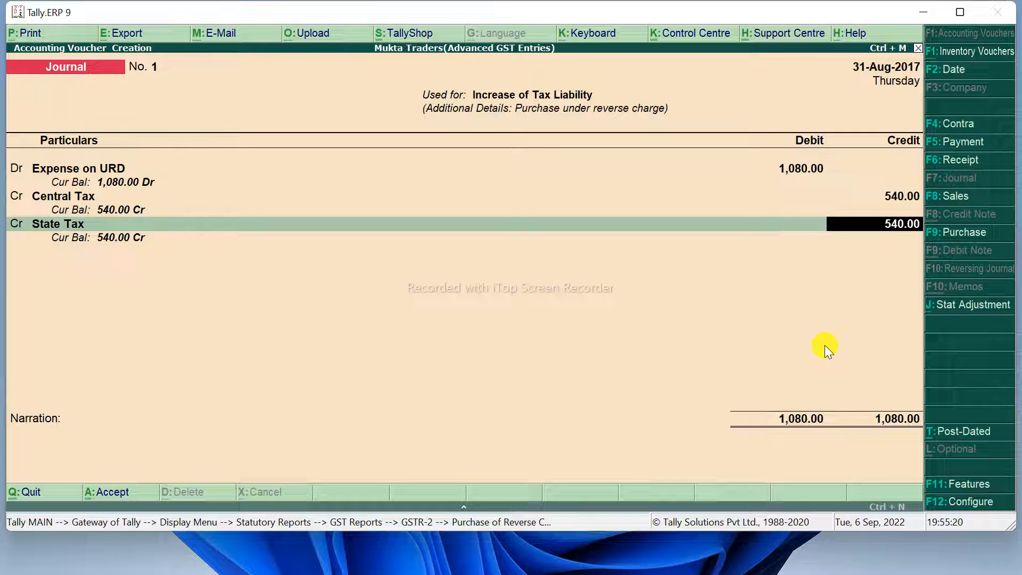
key(Return)
key(Return)
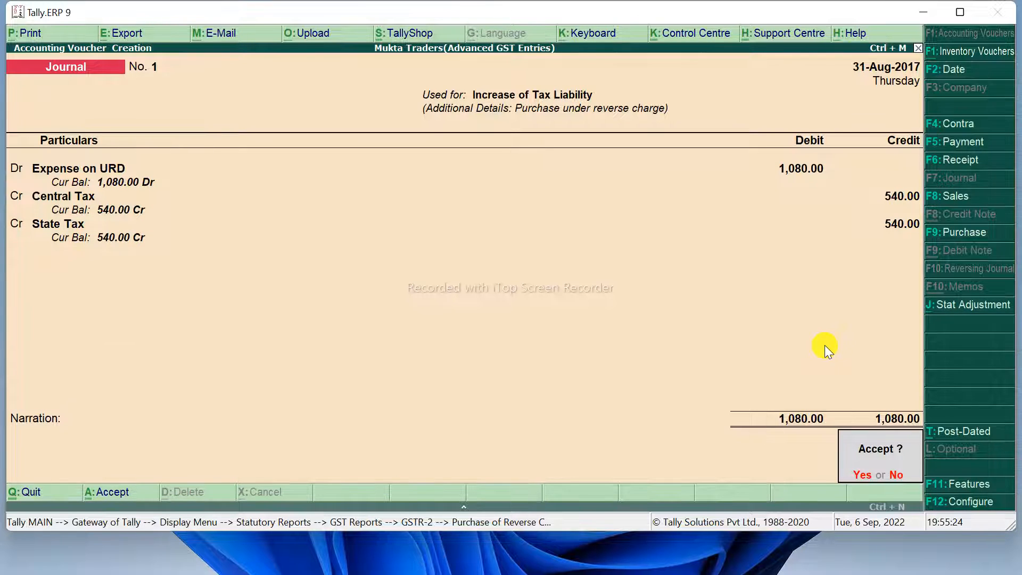
key(Return)
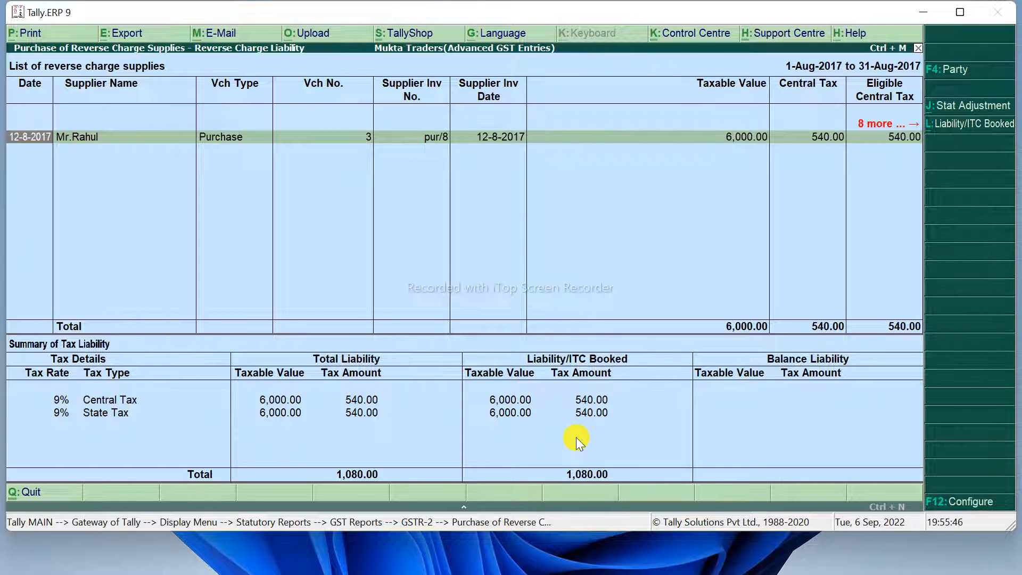
Step: Close the Reverse Charge Liability report and the August GSTR-2, now showing 8 vouchers
key(Escape)
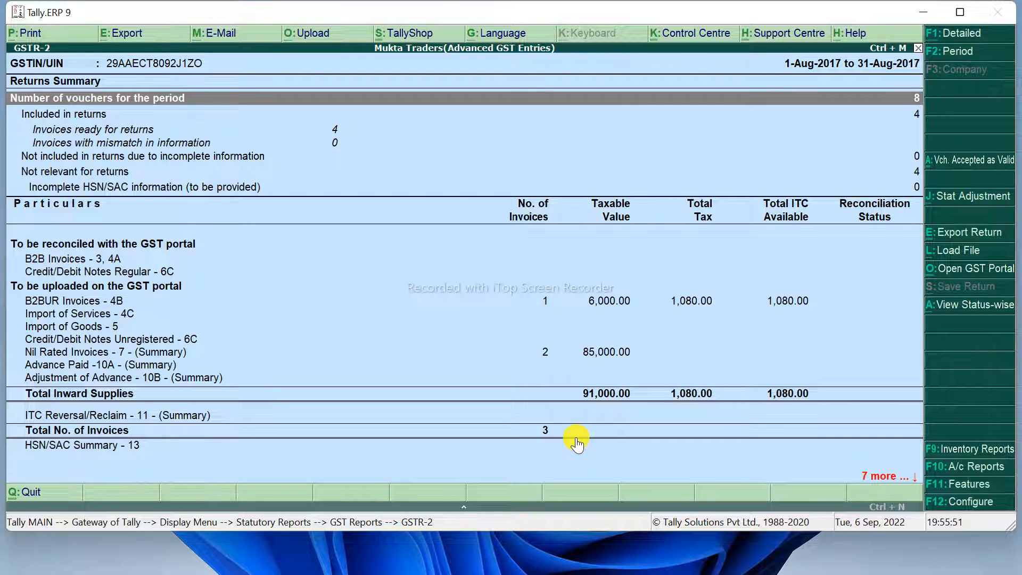
key(Down)
key(Down)
key(Down)
key(Down)
key(Down)
key(Down)
key(Down)
key(Down)
key(Down)
key(Down)
key(Down)
key(Down)
key(Down)
key(Down)
key(Down)
key(Down)
key(Down)
key(Down)
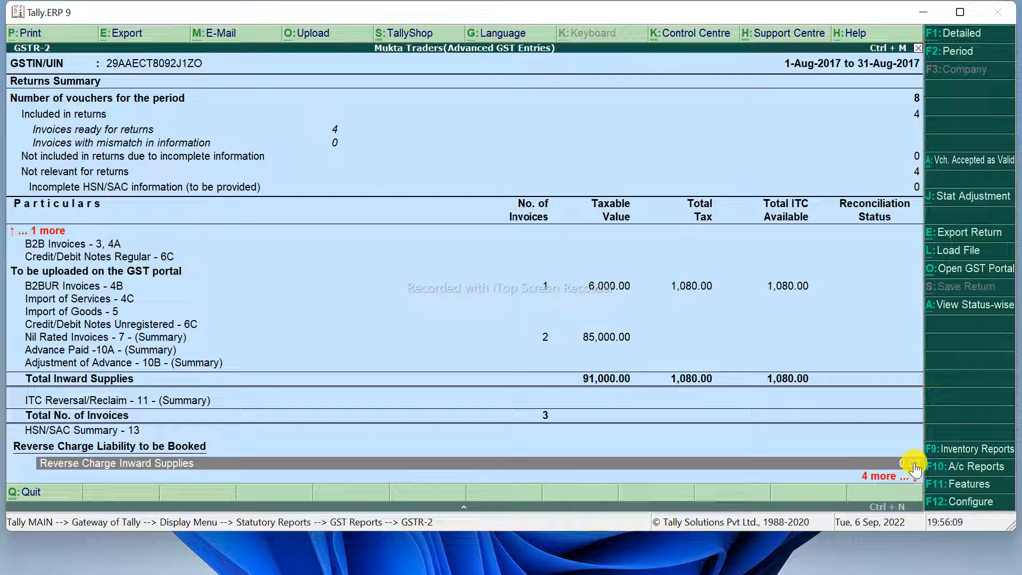
key(Escape)
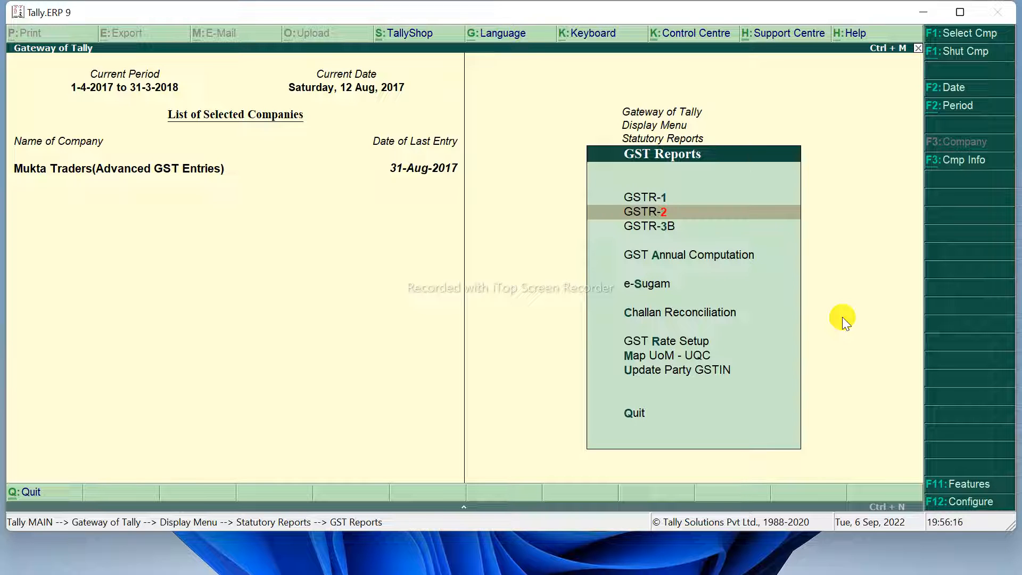
click(654, 196)
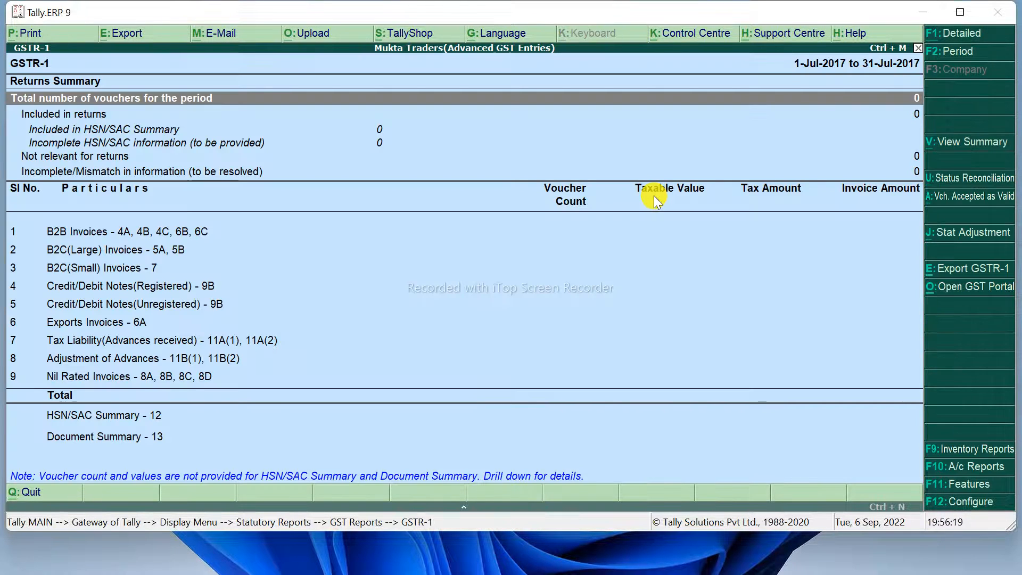
click(958, 53)
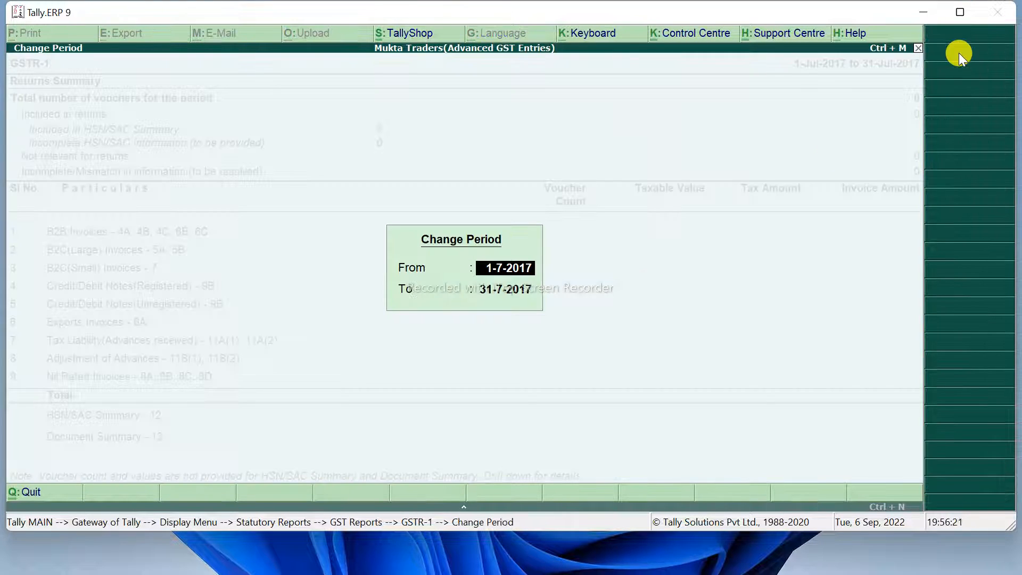
text(1-8)
key(Return)
text(31-8)
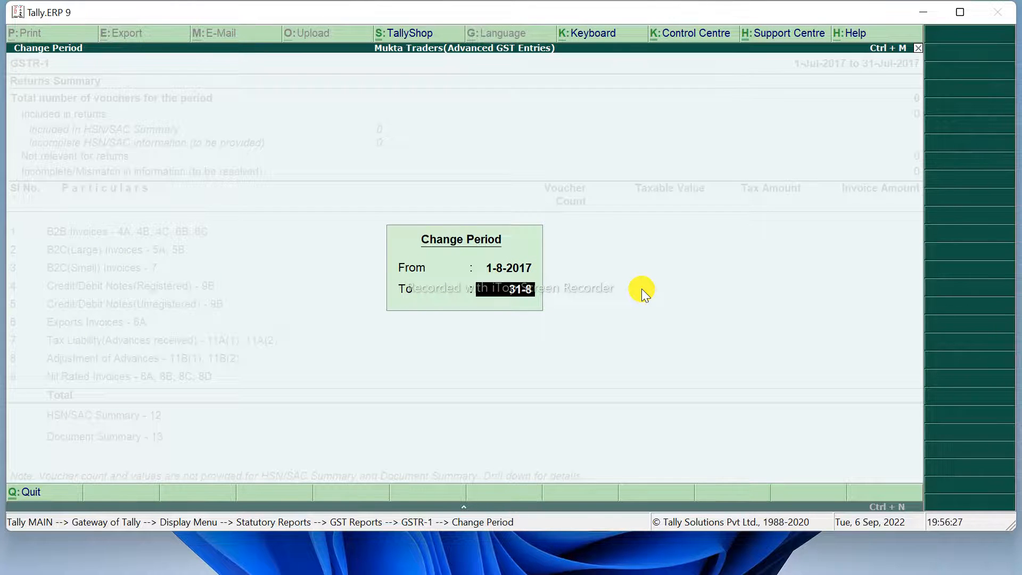
key(Return)
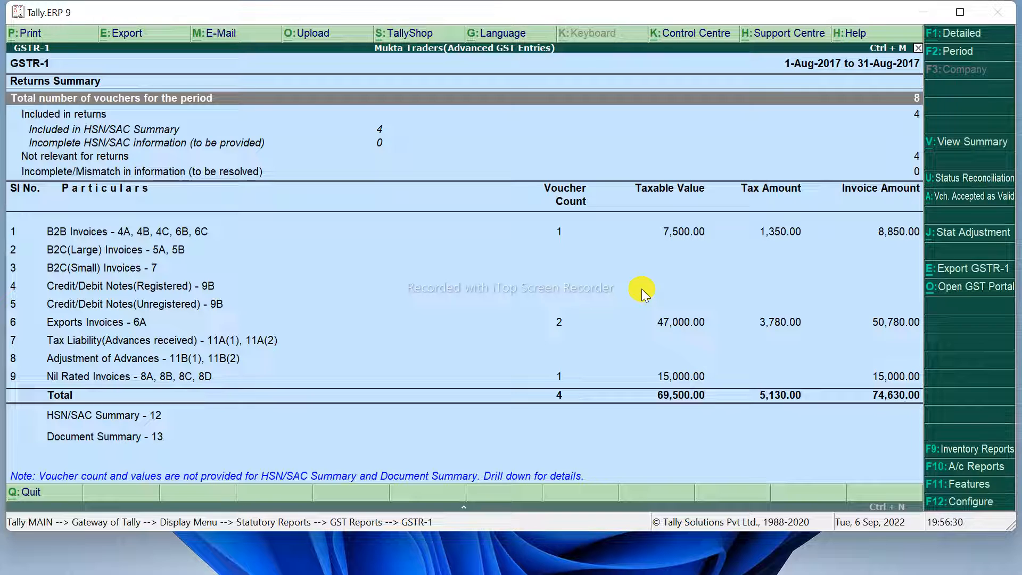
key(Down)
key(Down)
key(Down)
key(Down)
key(Down)
key(Down)
key(Down)
key(Down)
key(Down)
key(Down)
key(Down)
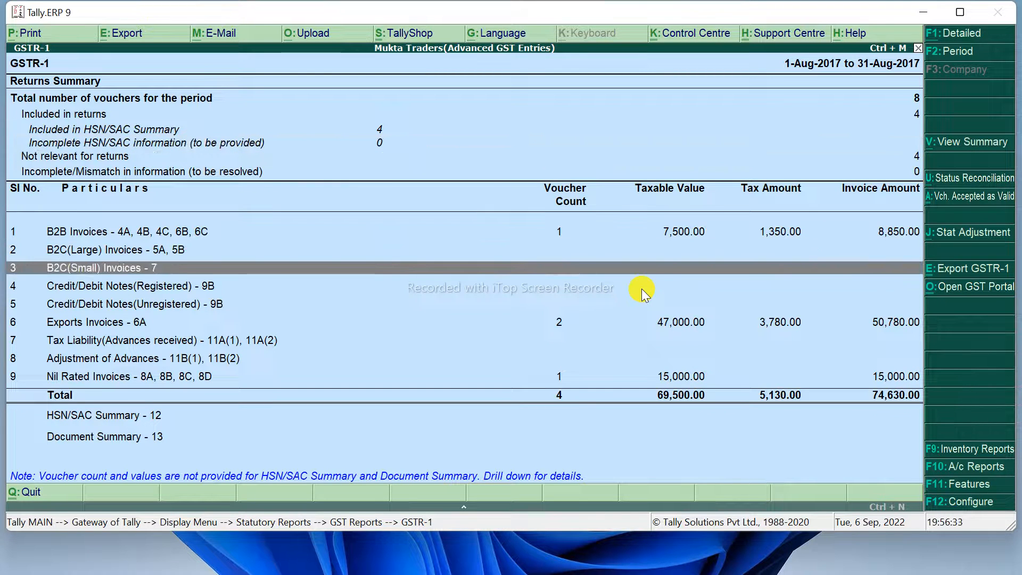
key(Down)
key(Down)
key(Down)
key(Down)
key(Down)
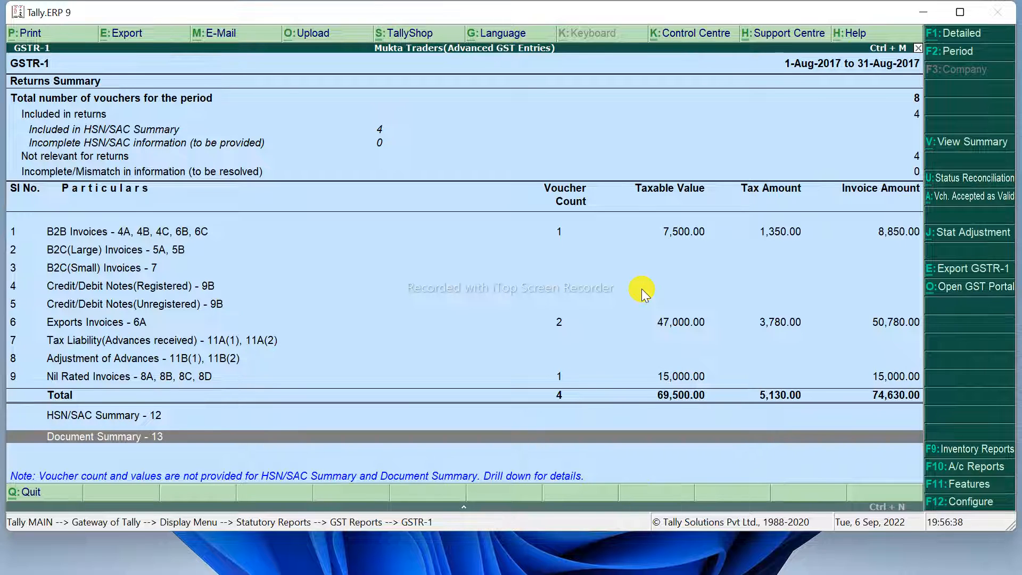
key(Escape)
key(Down)
key(Down)
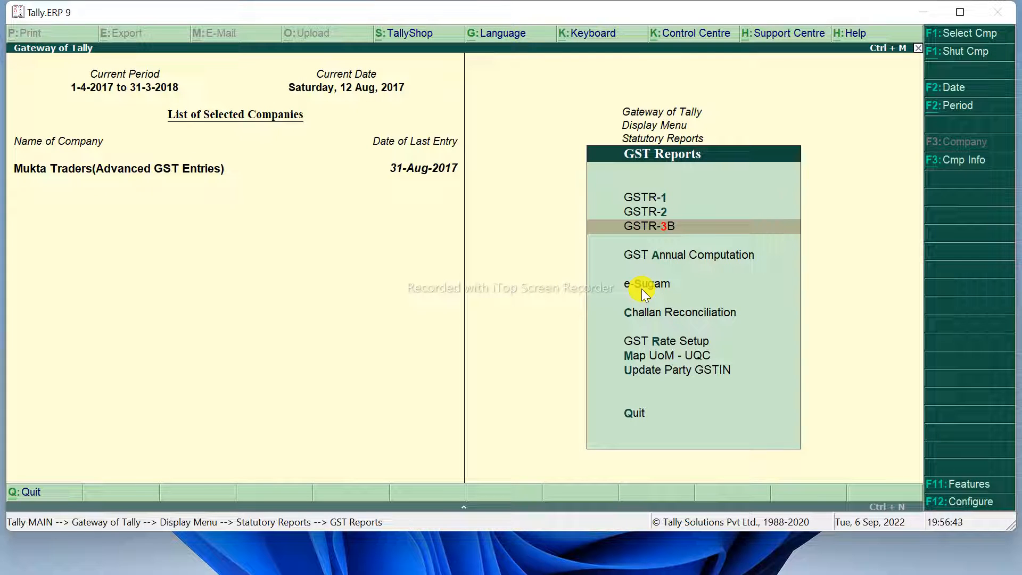
Step: Open GSTR-3B for 1-8-2017 to 31-8-2017 and switch to its summary view
key(Return)
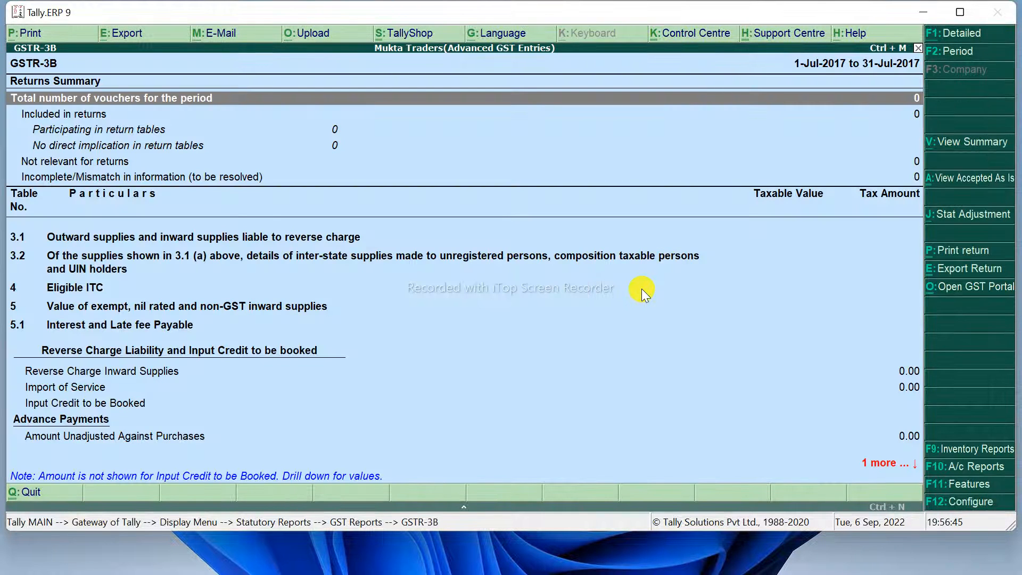
click(964, 52)
text(1-8)
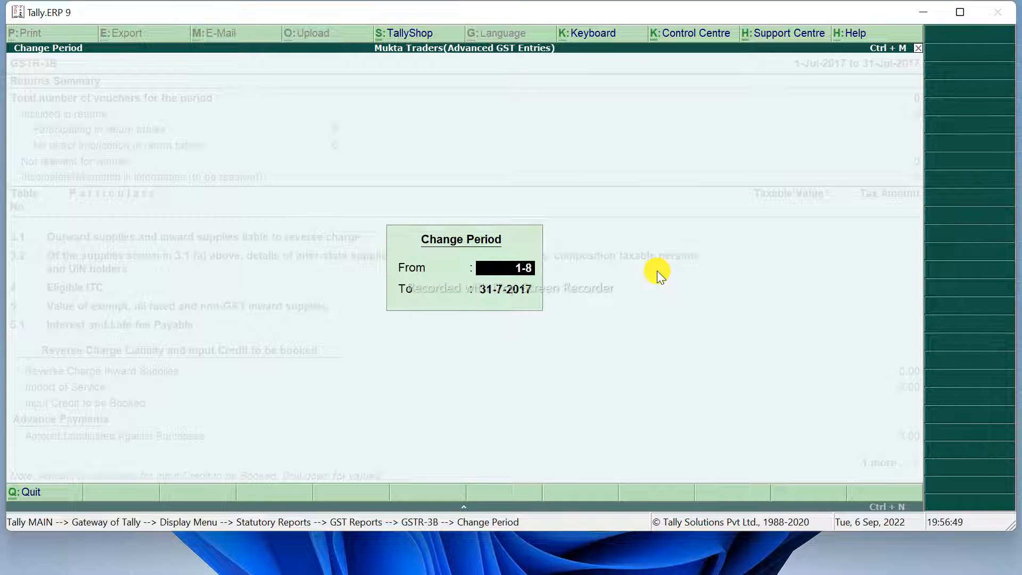
key(Return)
text(31)
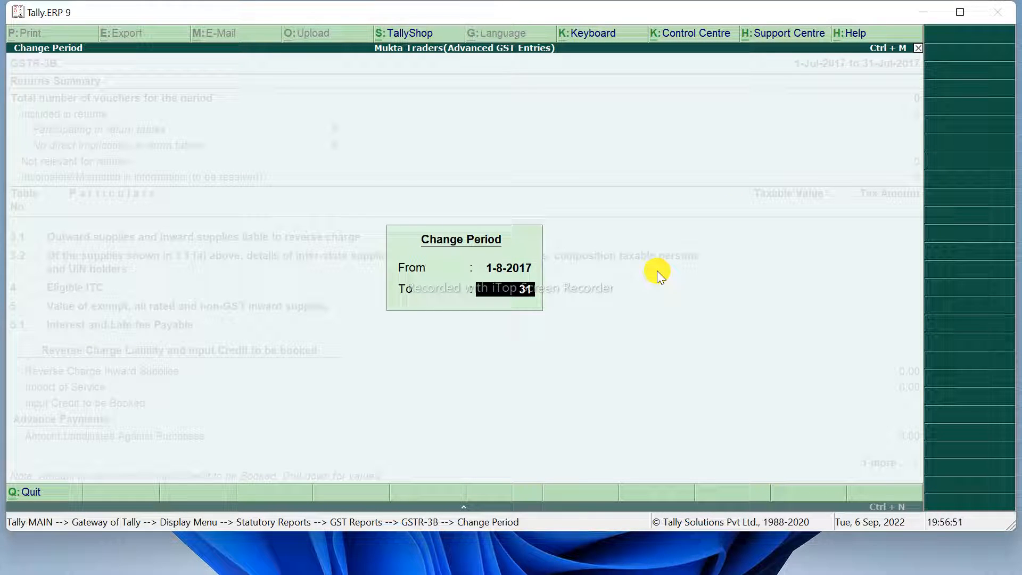
text(-8)
key(Return)
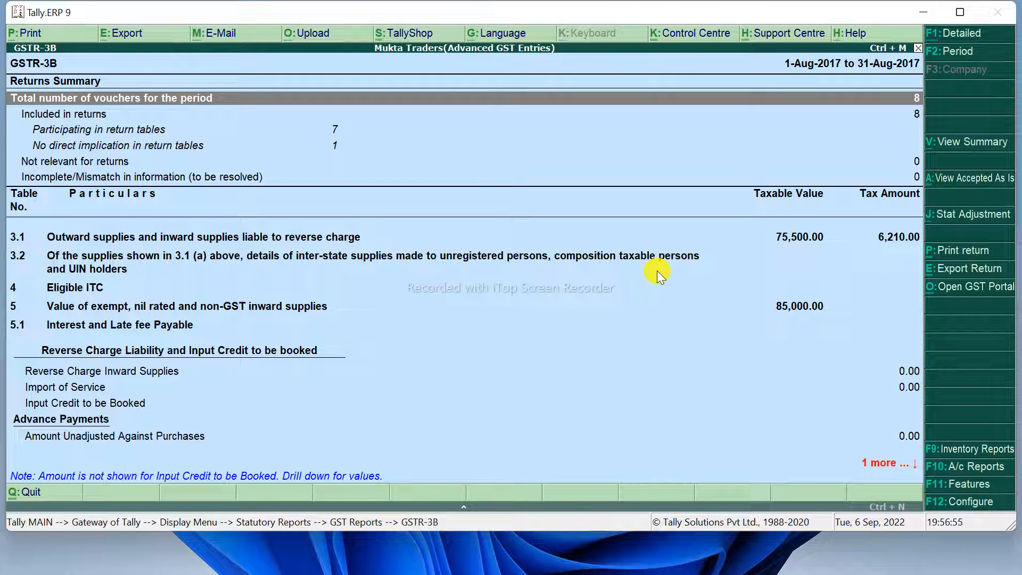
key(Down)
key(Down)
key(Down)
key(Down)
key(Down)
key(Down)
key(Down)
key(Down)
key(Down)
key(Down)
key(Down)
key(Down)
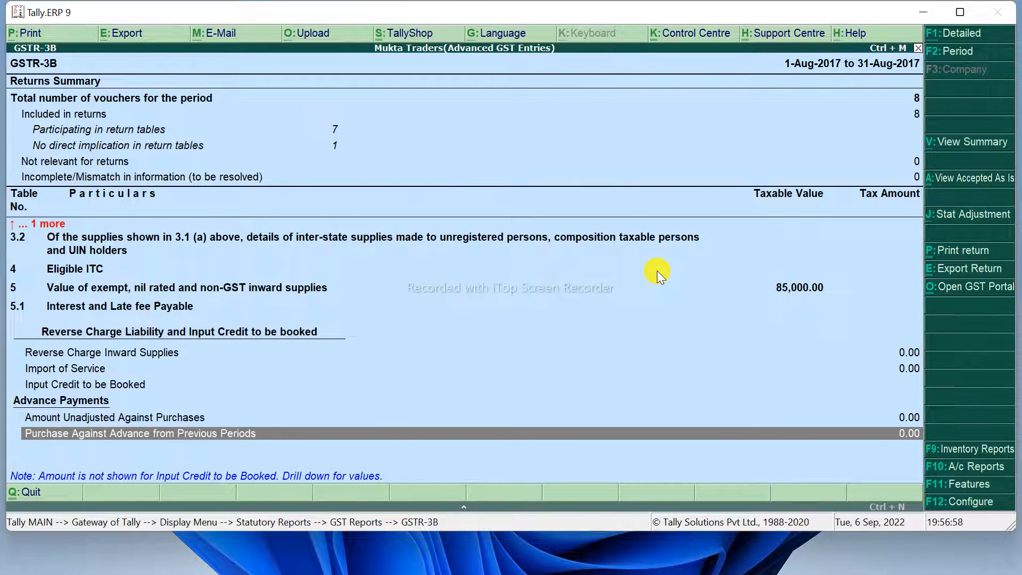
click(942, 142)
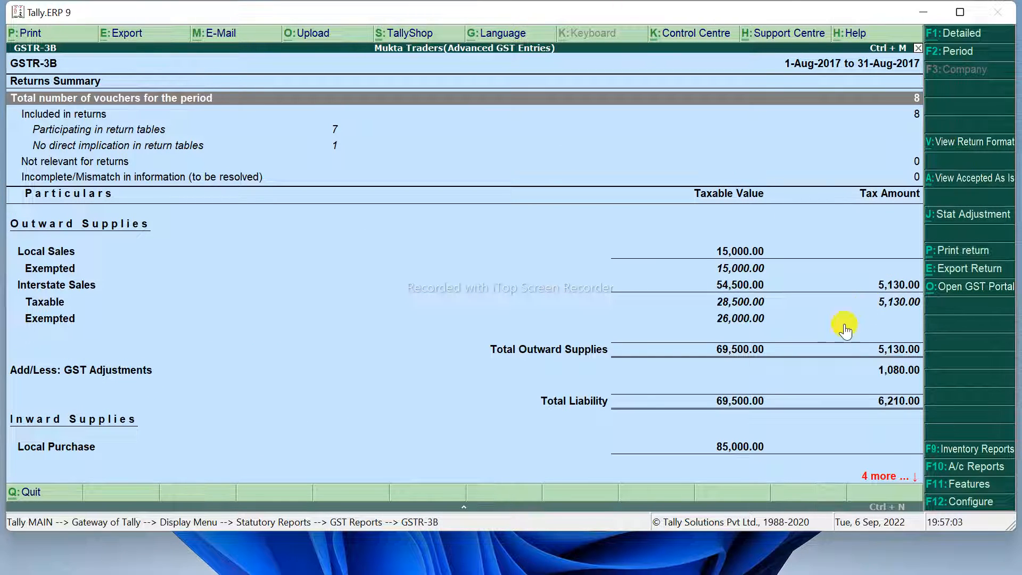
Step: In the GSTR-3B configuration, set 'Show tax types in separate columns' to Yes
click(969, 498)
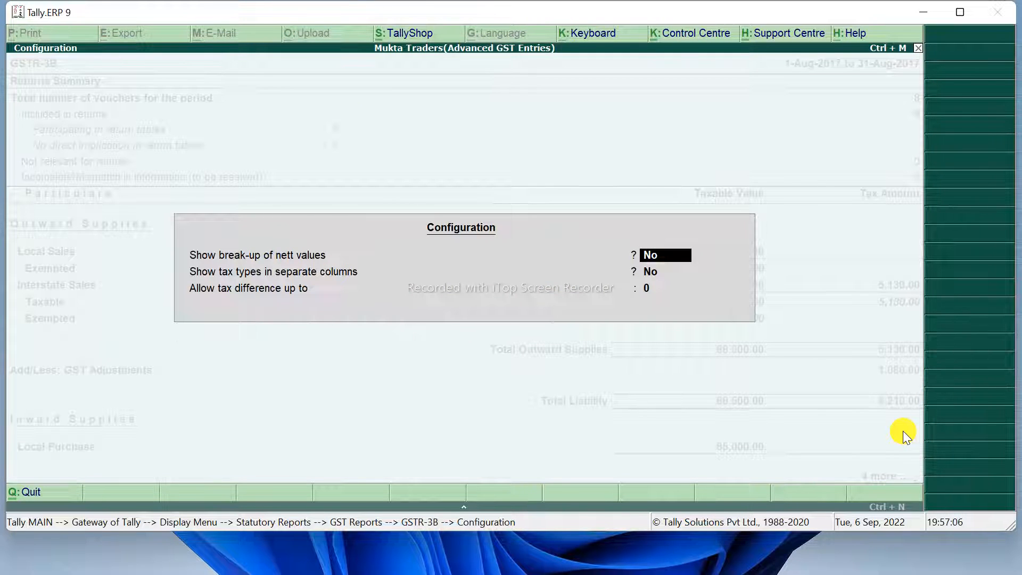
key(Return)
text(y)
key(Return)
key(Return)
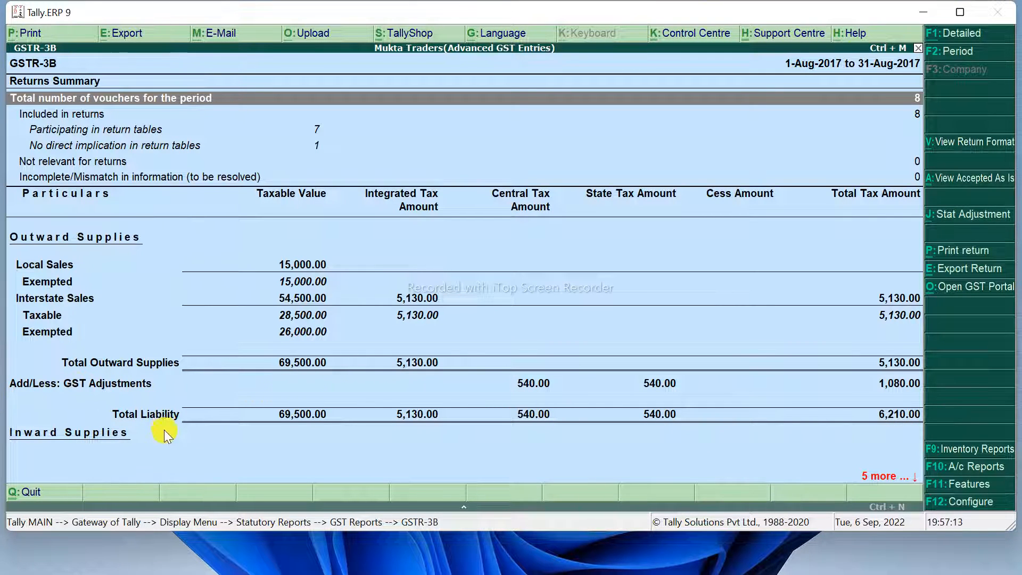
Step: Review the 1,080.00 journal behind Add/Less: GST Adjustments, then leave the GSTR-3B report
click(532, 390)
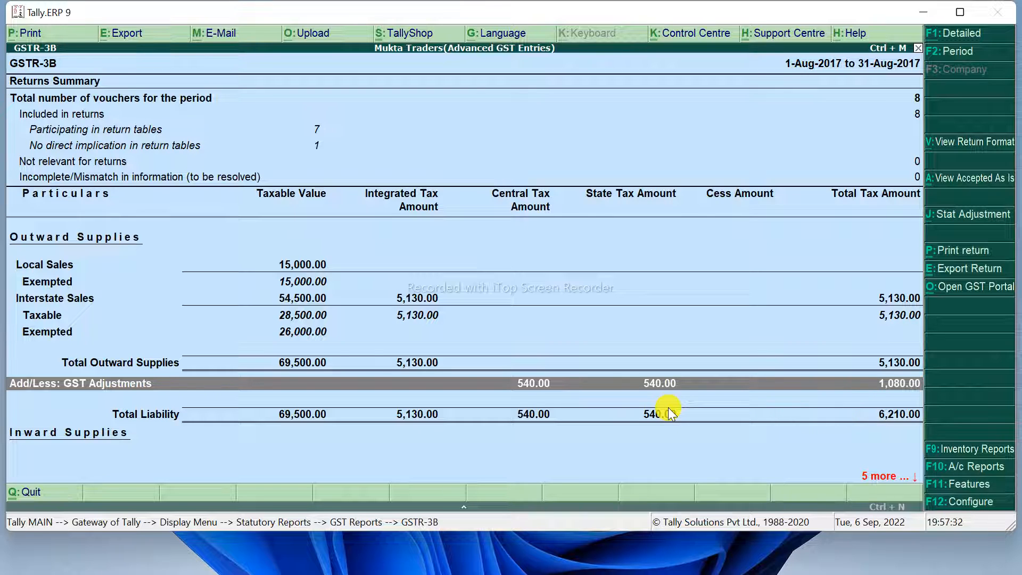
key(Return)
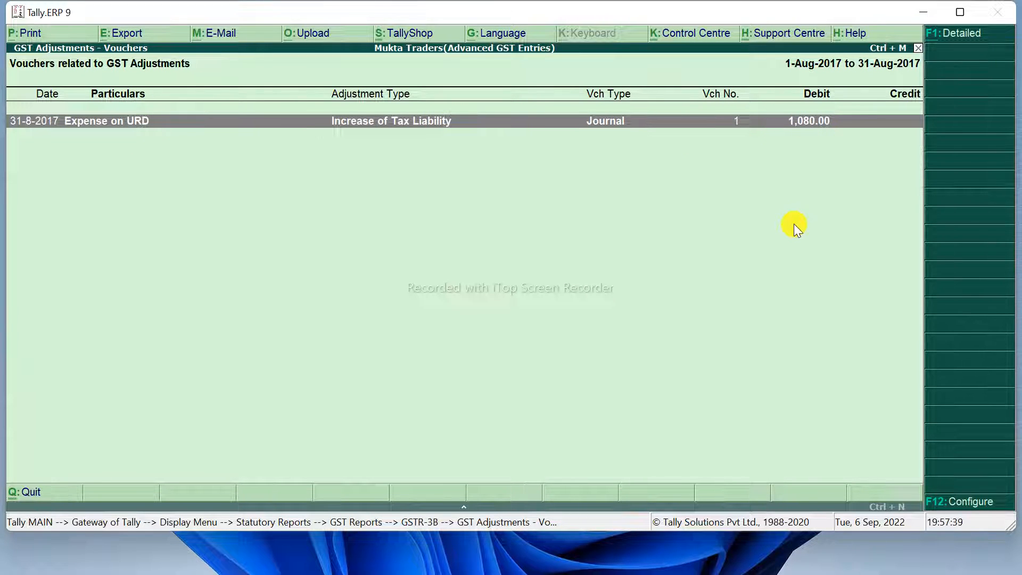
key(Escape)
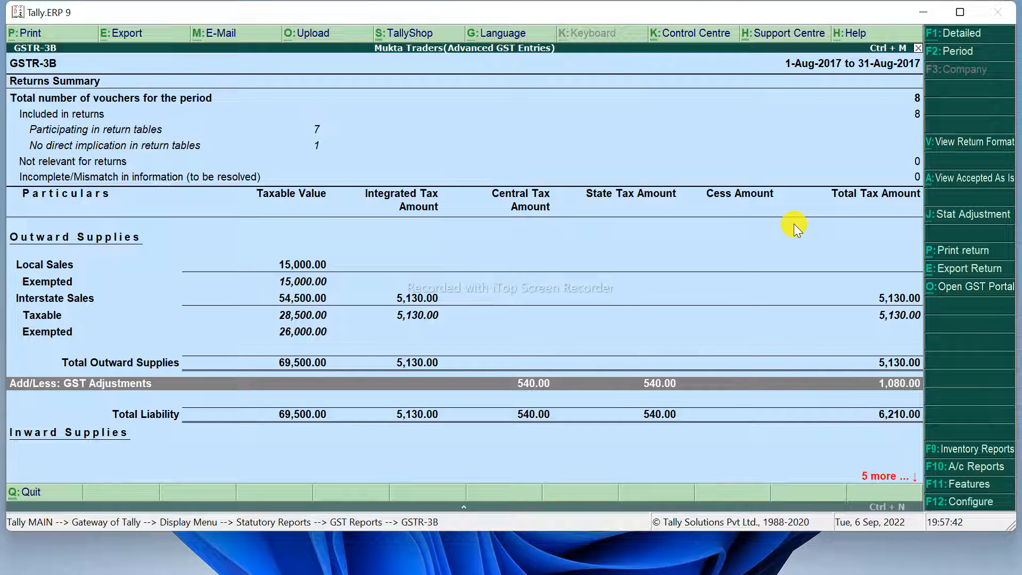
key(Escape)
key(Escape)
key(Escape)
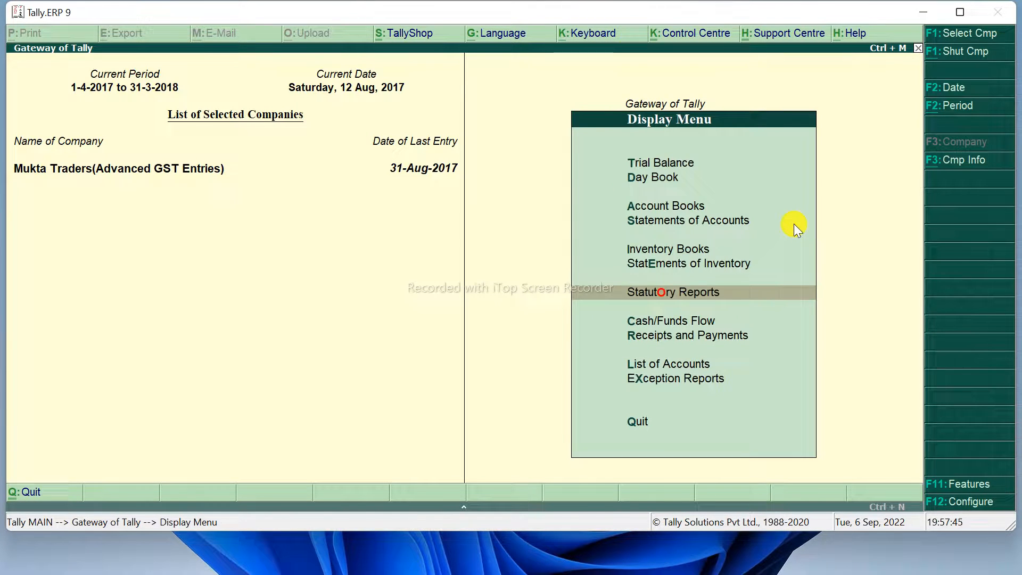
Step: Start a Payment voucher as a GST Stat Payment for 1-8 to 31-8, type Recipient Liability
key(Escape)
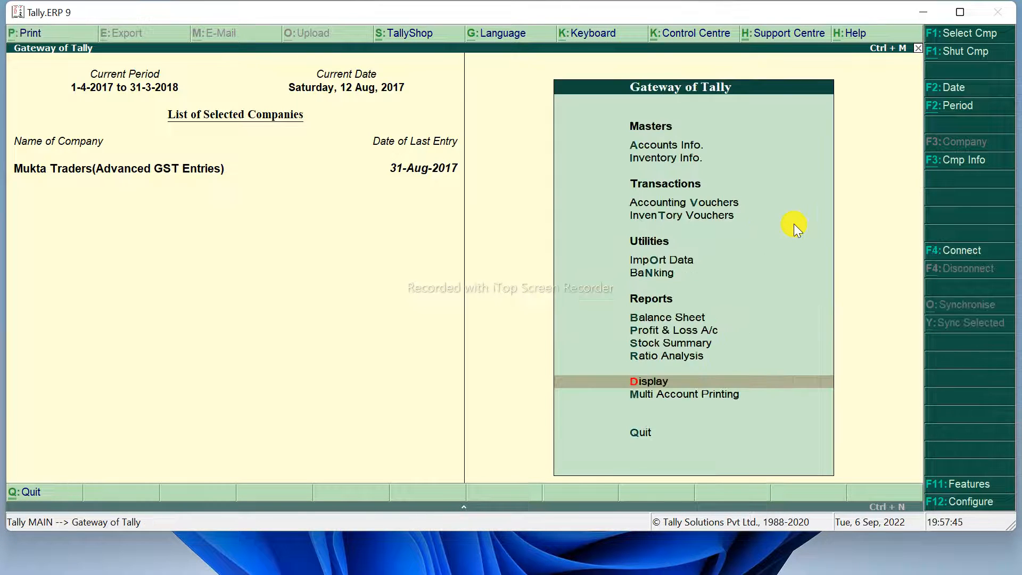
click(696, 205)
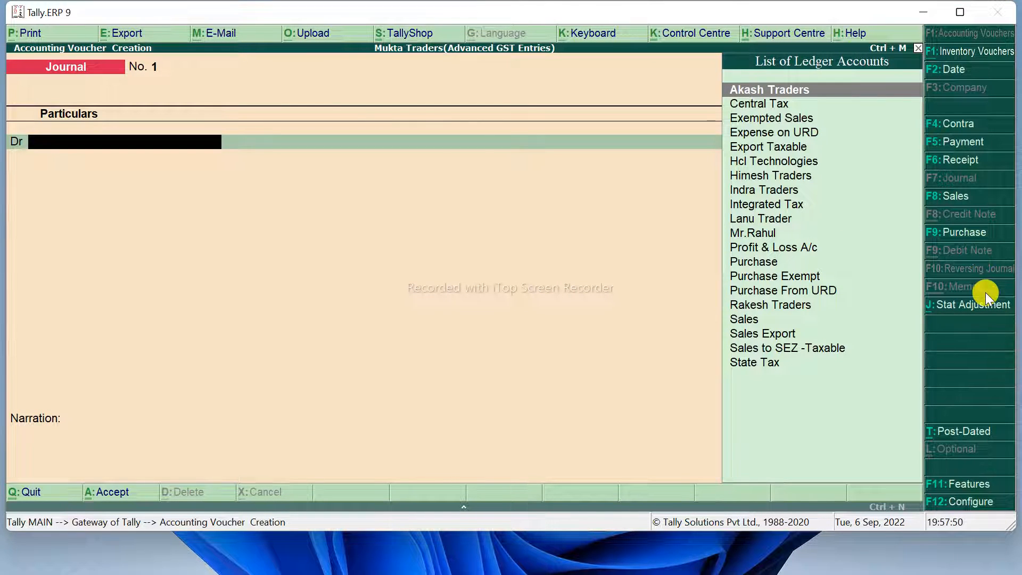
click(963, 143)
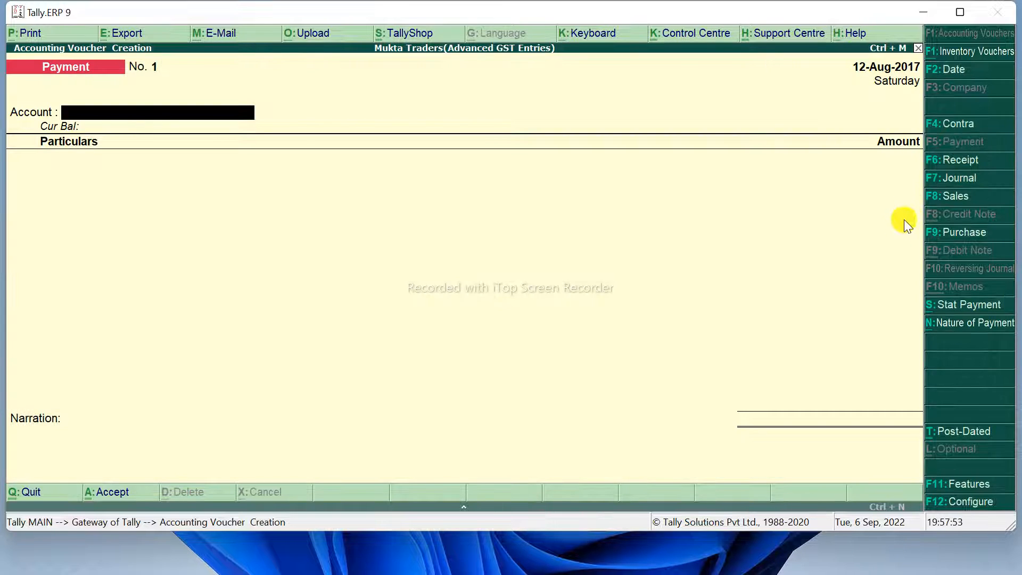
click(959, 309)
key(Return)
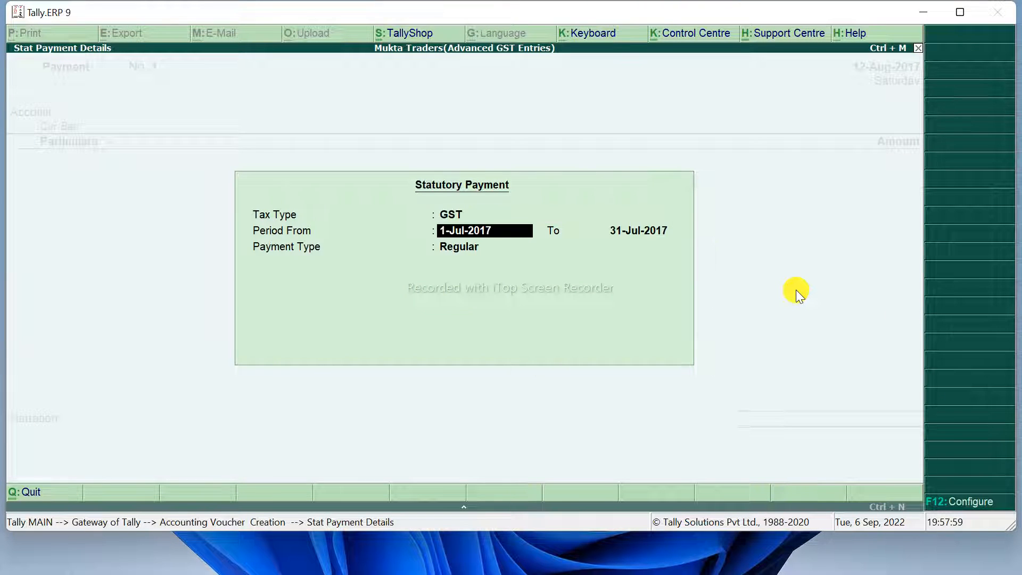
text(1-)
text(8)
key(Return)
text(31-8)
key(Return)
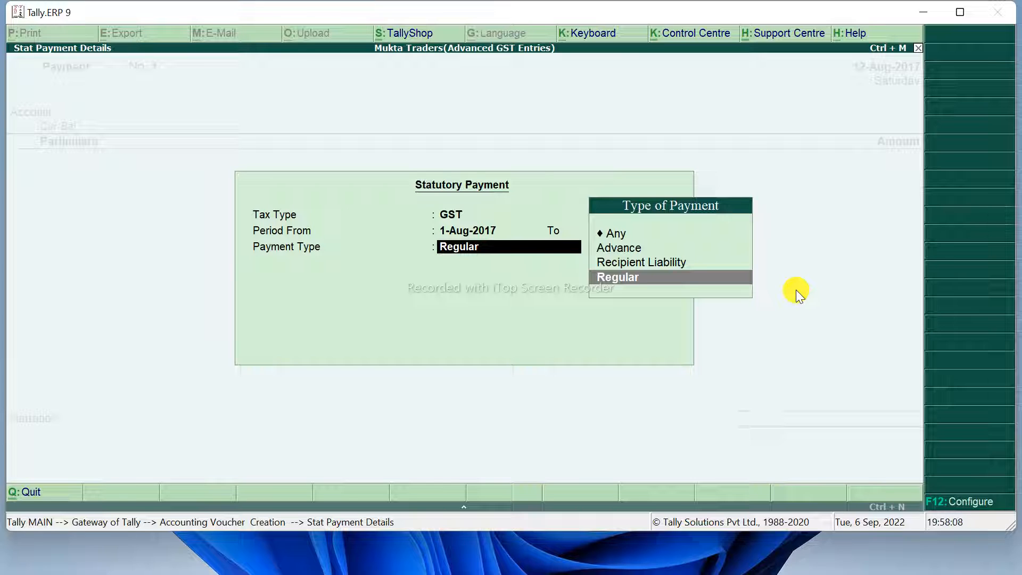
key(Up)
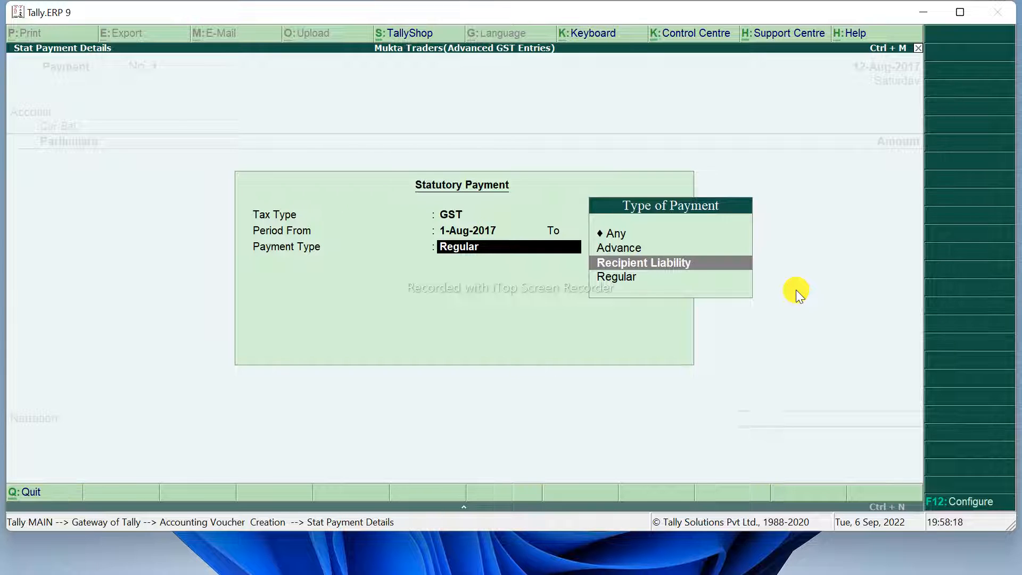
key(Return)
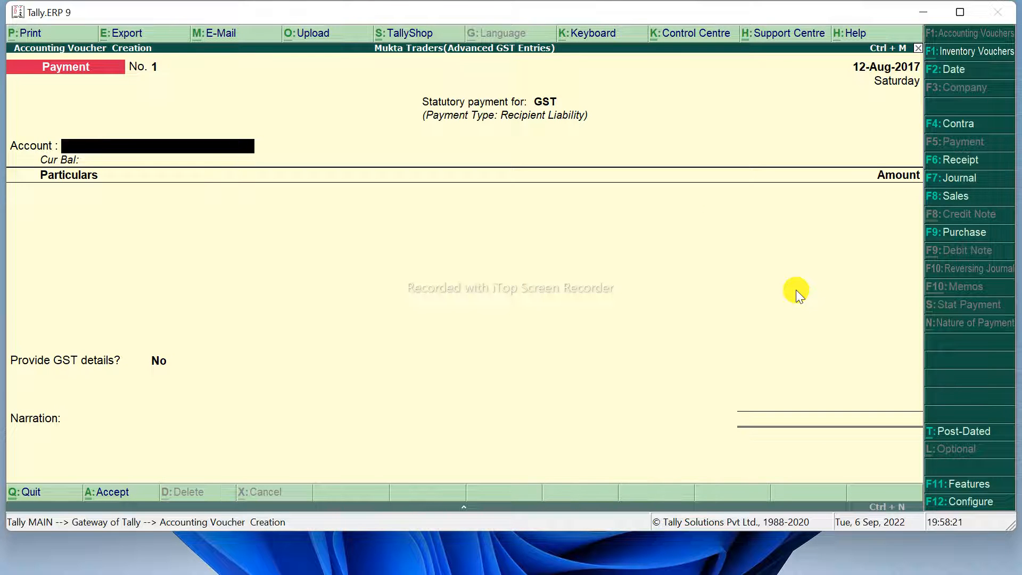
Step: Pay from Kotak Bank with a Central Tax line of 540
text(K)
key(Return)
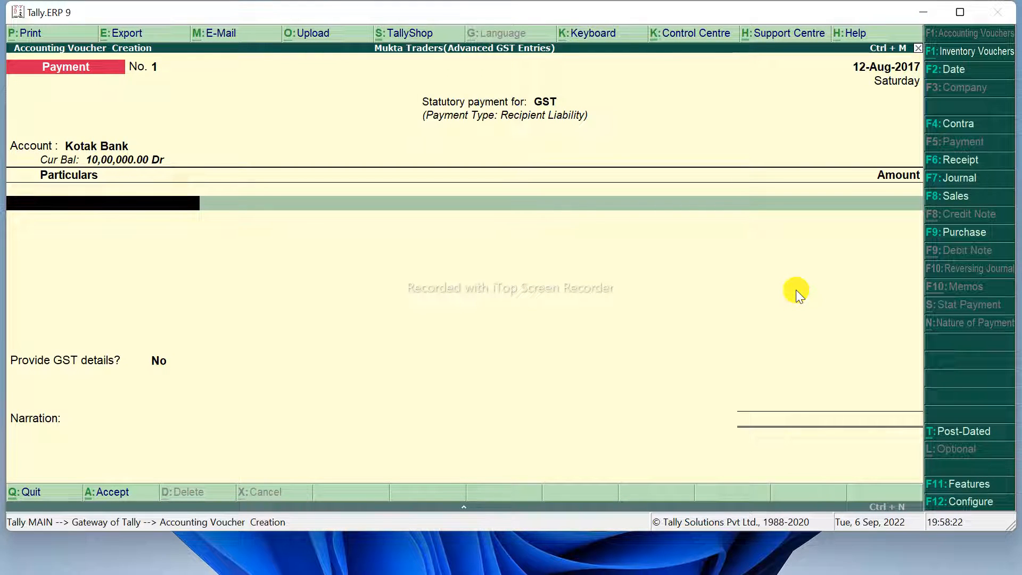
text(Cen)
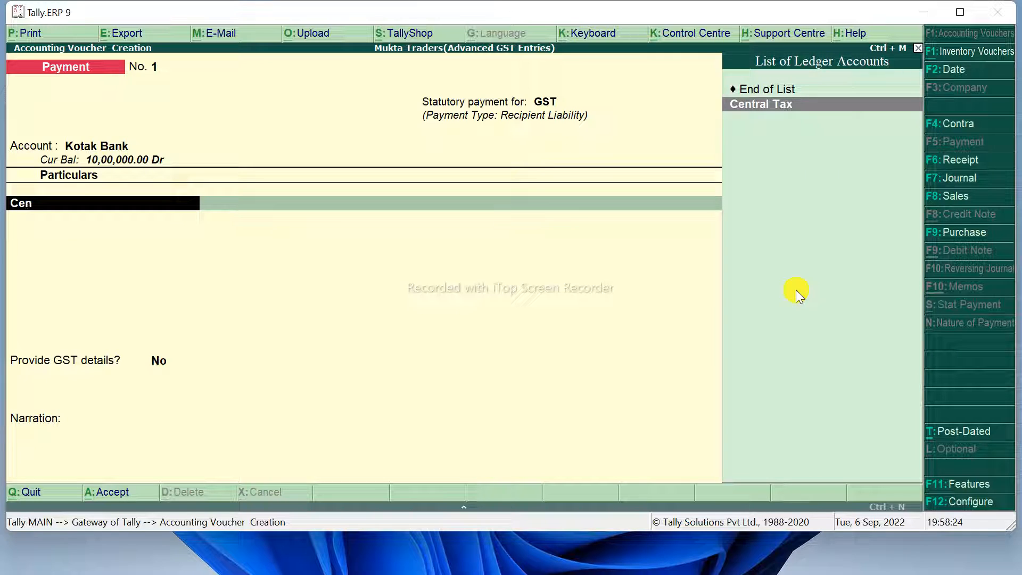
key(Return)
text(540)
key(Return)
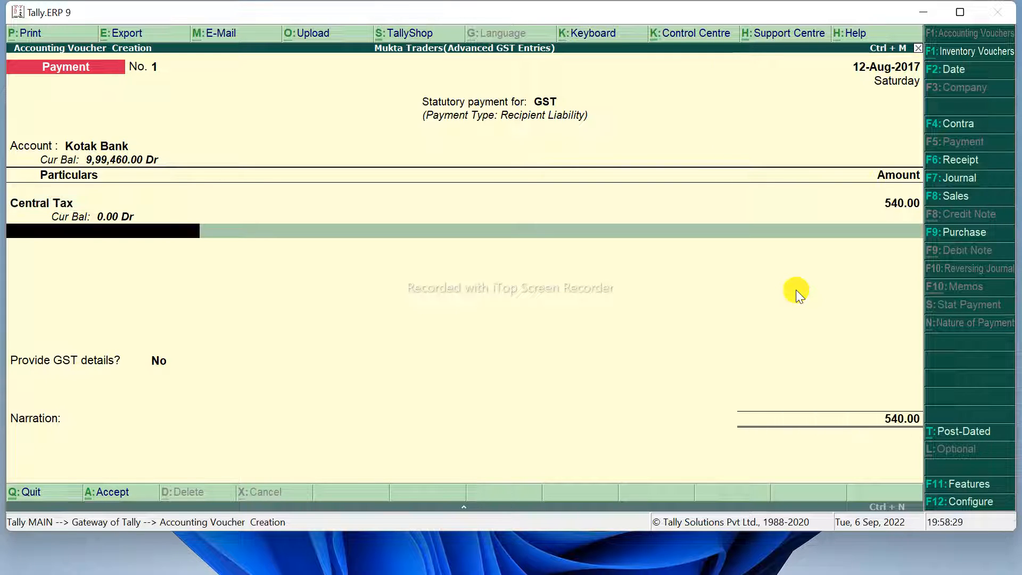
Step: Add State Tax 540, decline GST details and proceed to bank allocation of 1,080.00
text(St)
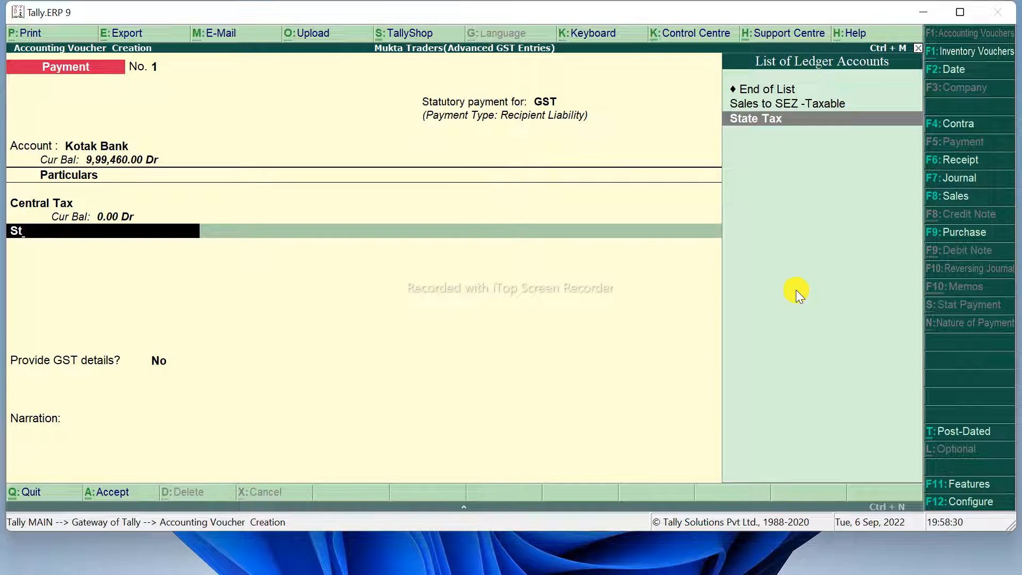
key(Return)
text(540)
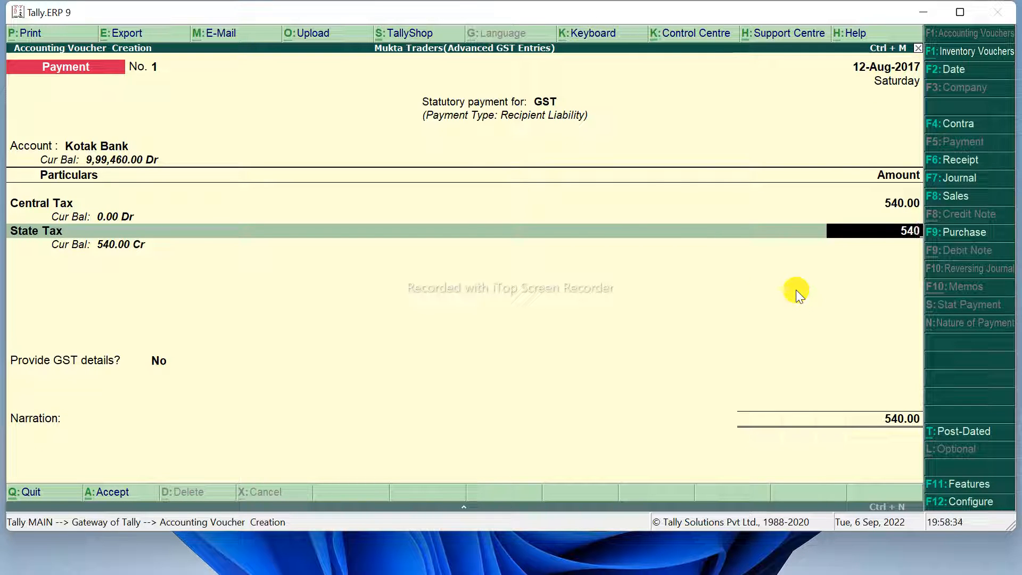
key(Return)
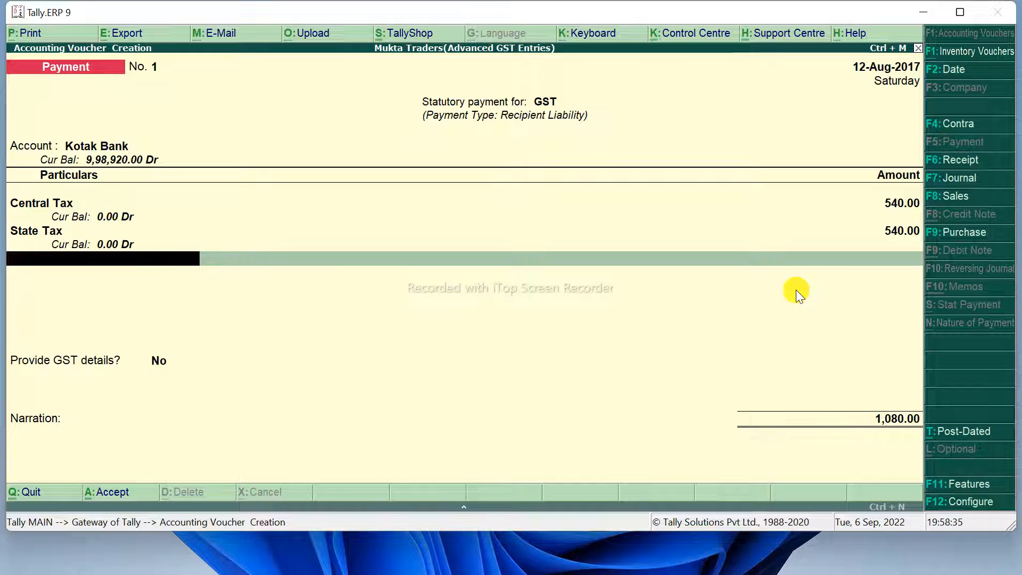
key(Return)
key(Return)
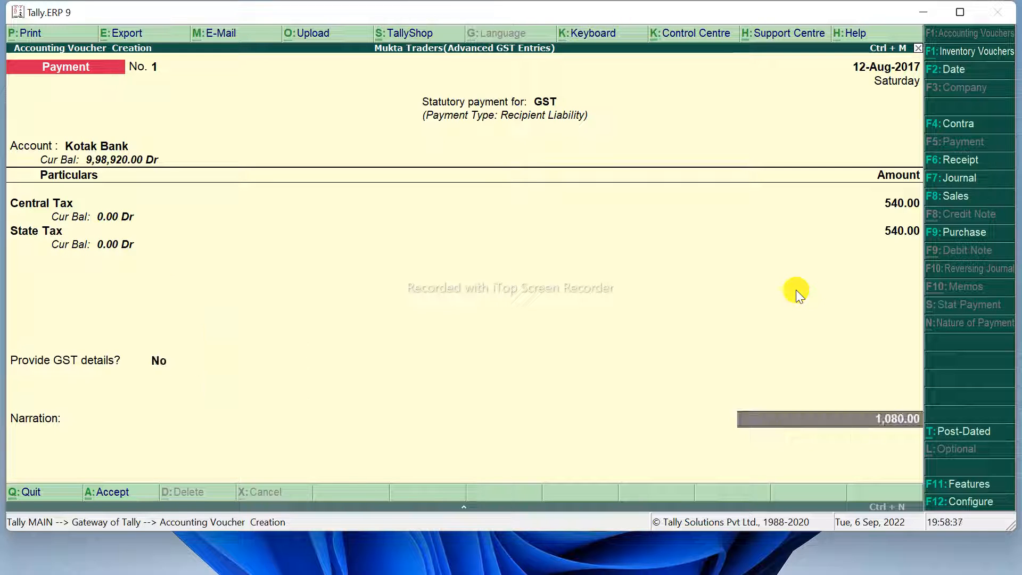
key(Return)
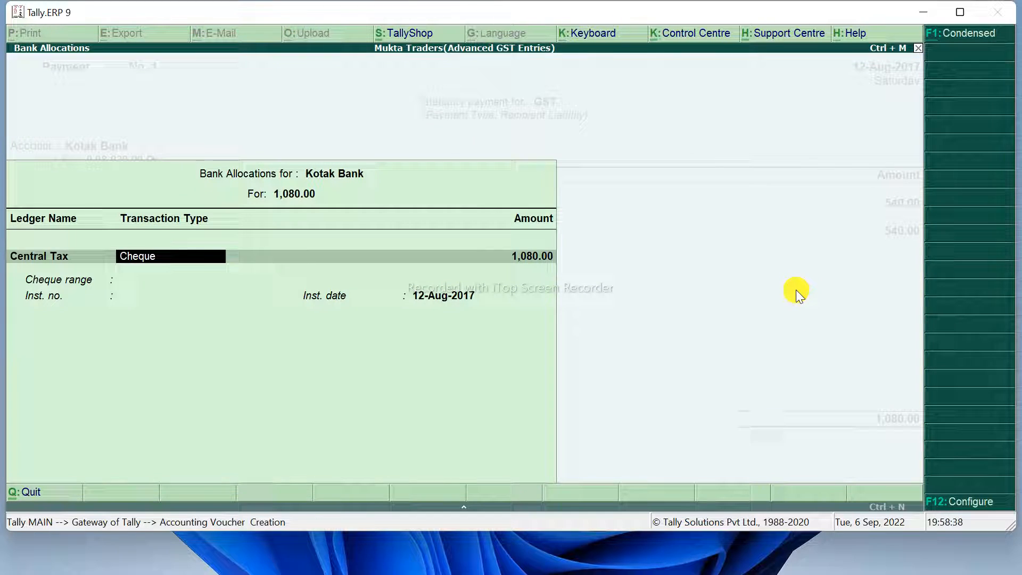
key(Return)
key(Return)
key(Return)
key(Return)
key(Return)
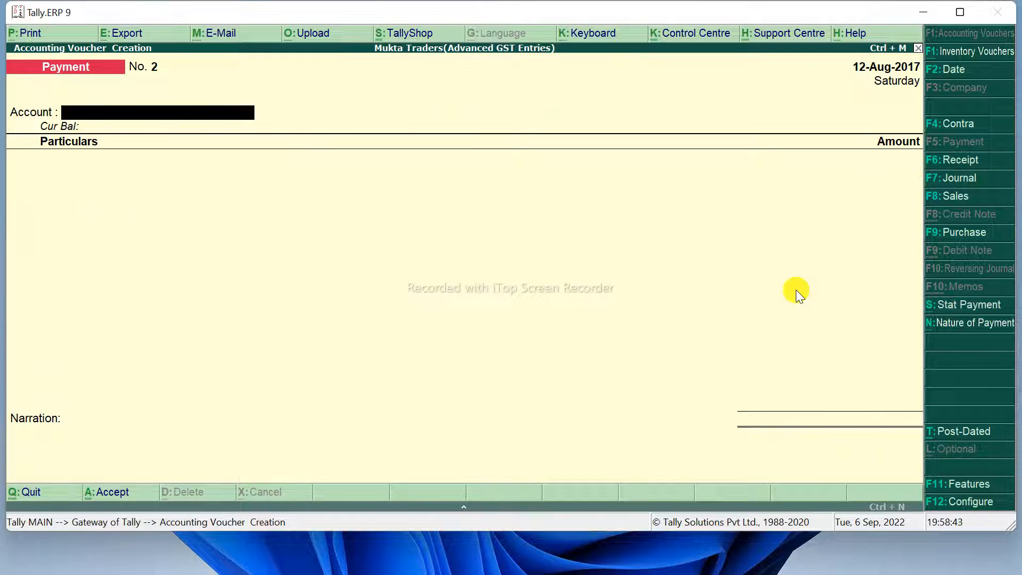
key(Escape)
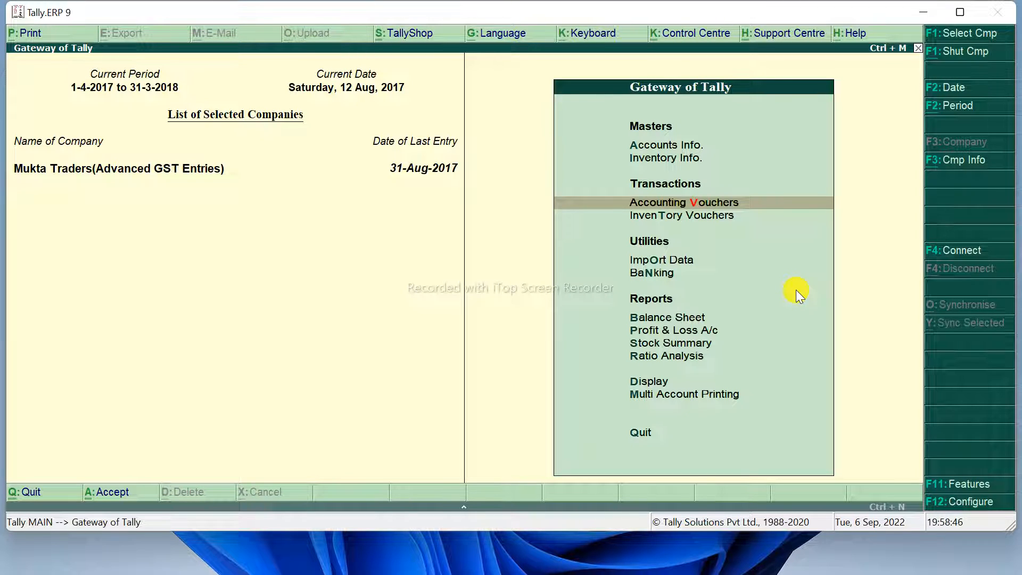
key(Down)
key(Down)
key(Down)
key(Down)
key(Down)
key(Down)
key(Down)
key(Down)
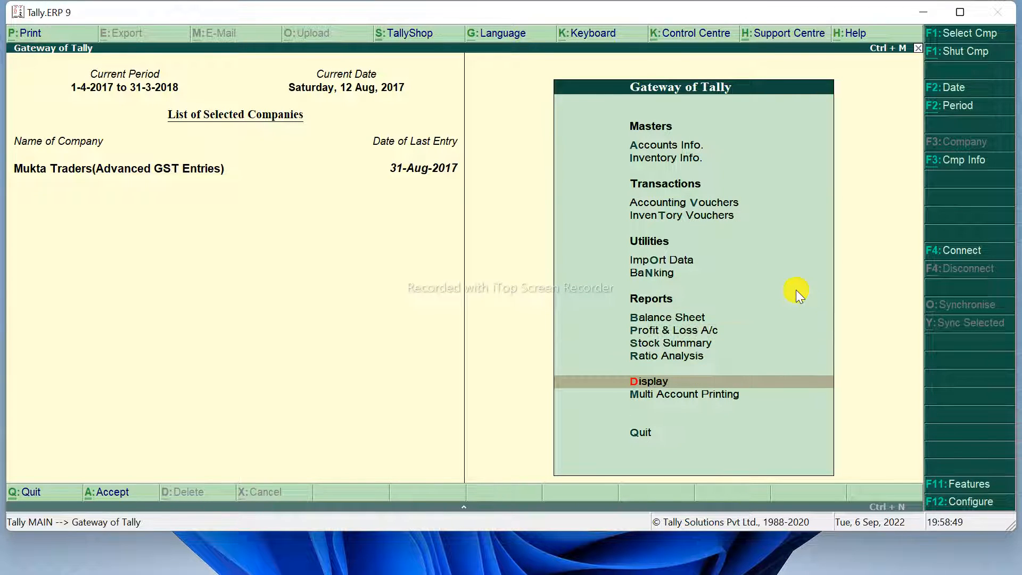
key(Return)
key(Down)
key(Down)
key(Down)
key(Down)
key(Down)
key(Down)
key(Return)
key(Return)
key(Down)
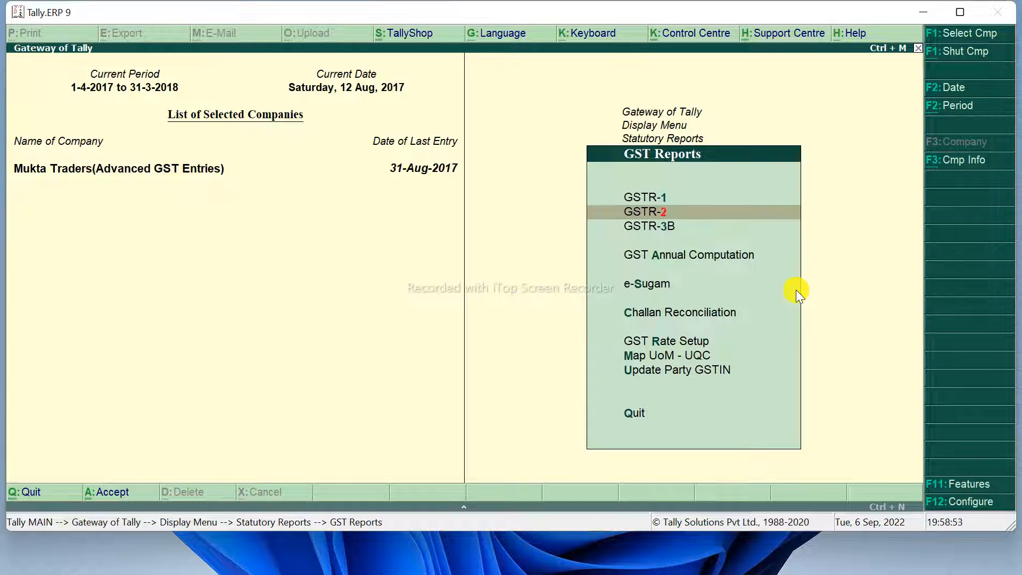
key(Down)
key(Return)
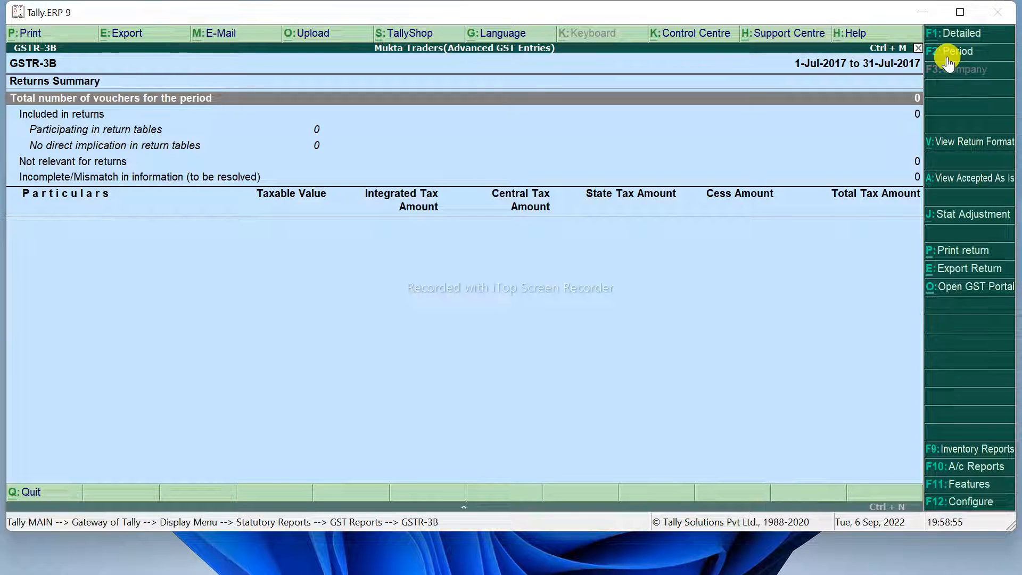
click(947, 56)
text(1-8)
key(Return)
text(31-8)
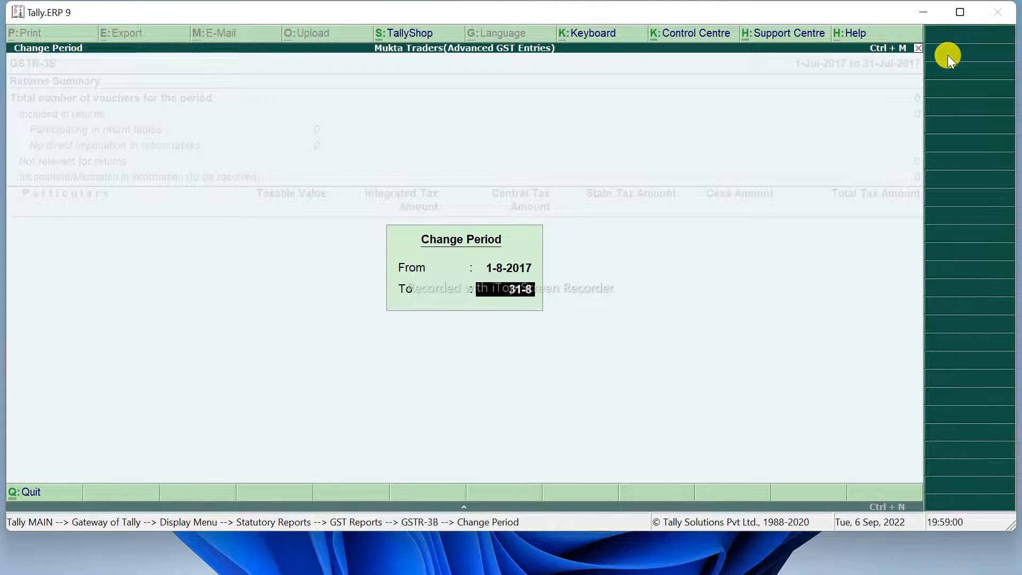
key(Return)
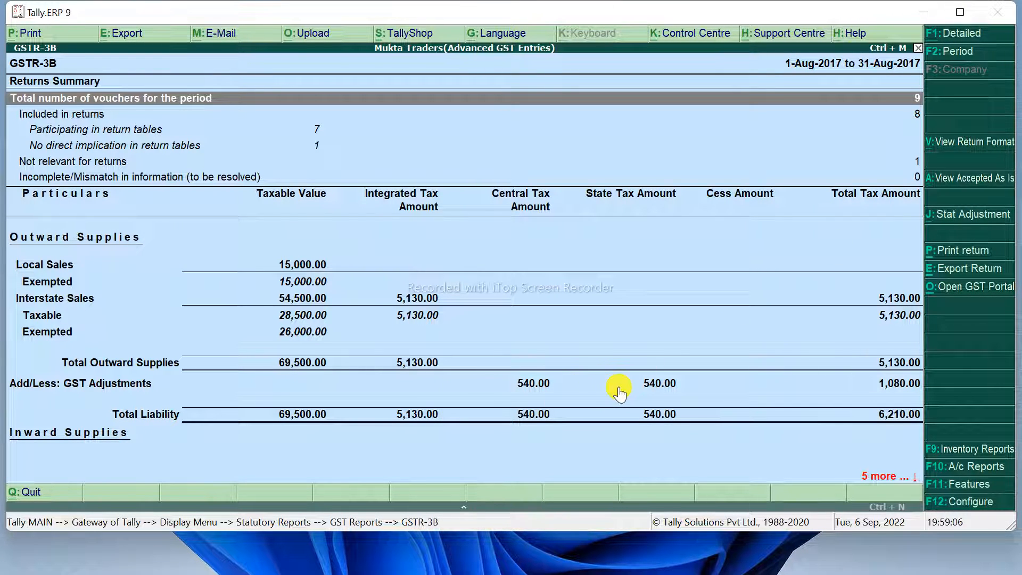
key(Down)
key(Down)
key(Down)
key(Down)
key(Down)
key(Down)
key(Down)
key(Down)
key(Down)
key(Down)
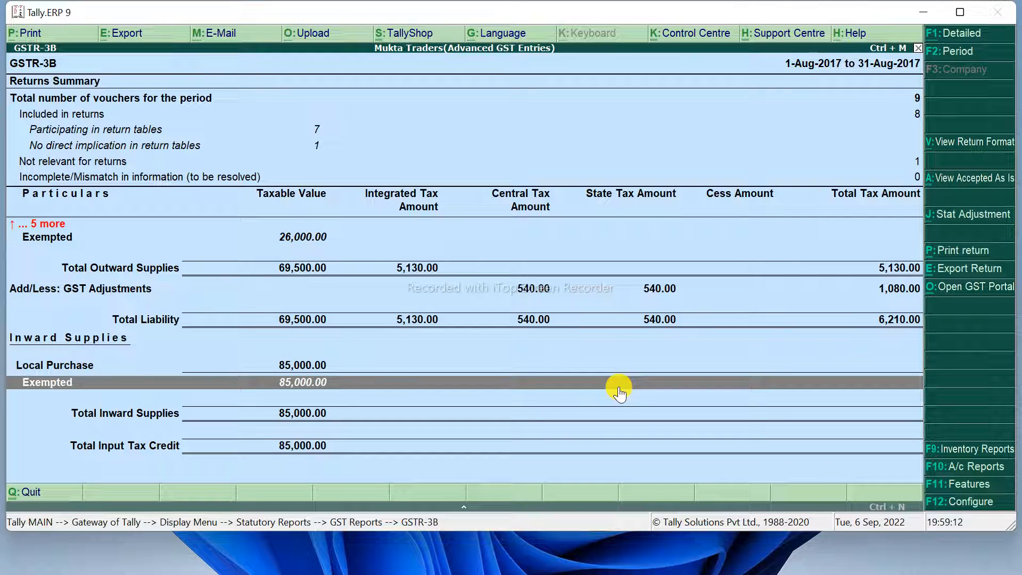
key(Up)
key(Up)
key(Up)
key(Up)
key(Up)
key(Up)
key(Up)
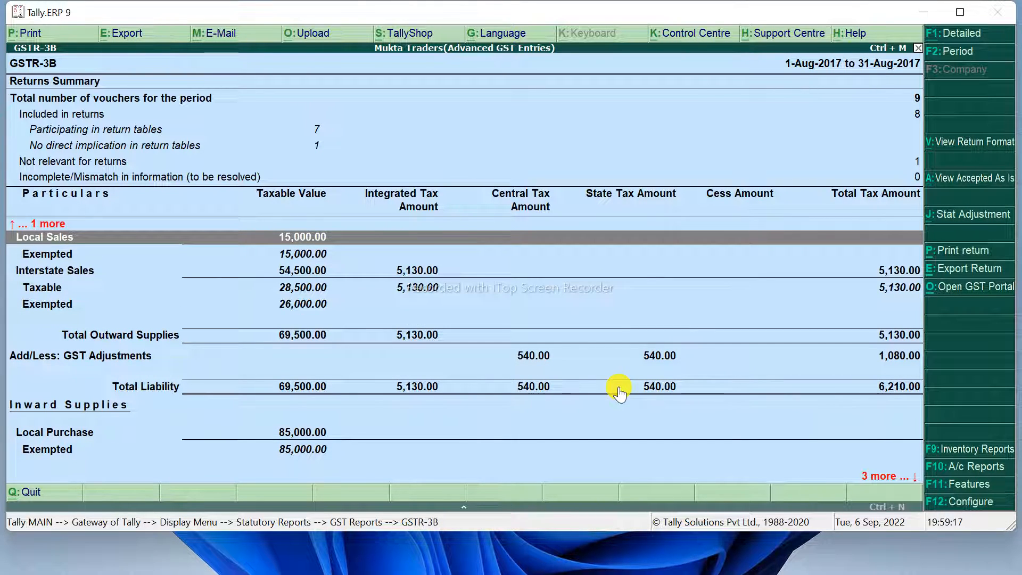
key(Down)
key(Down)
key(Down)
key(Down)
key(Down)
key(Down)
key(Down)
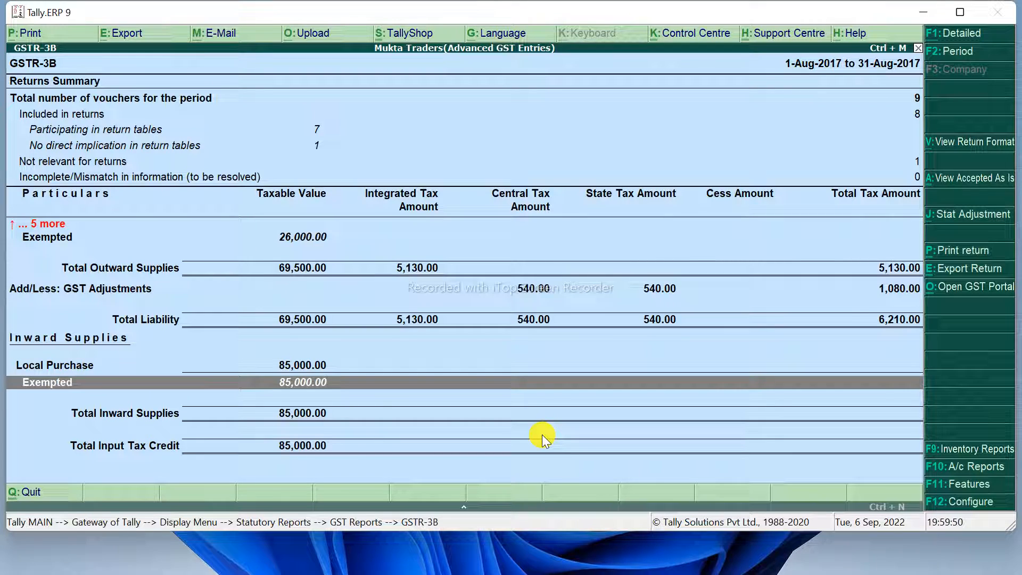
Step: Start a Stat Adjustment journal for Increase of Input Tax Credit, Purchase under reverse charge
click(950, 215)
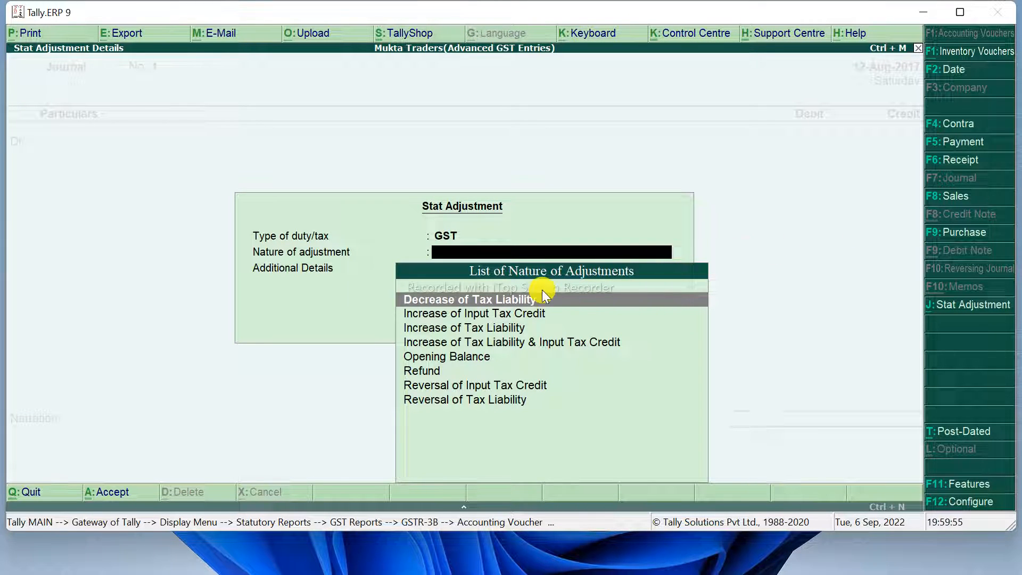
click(480, 314)
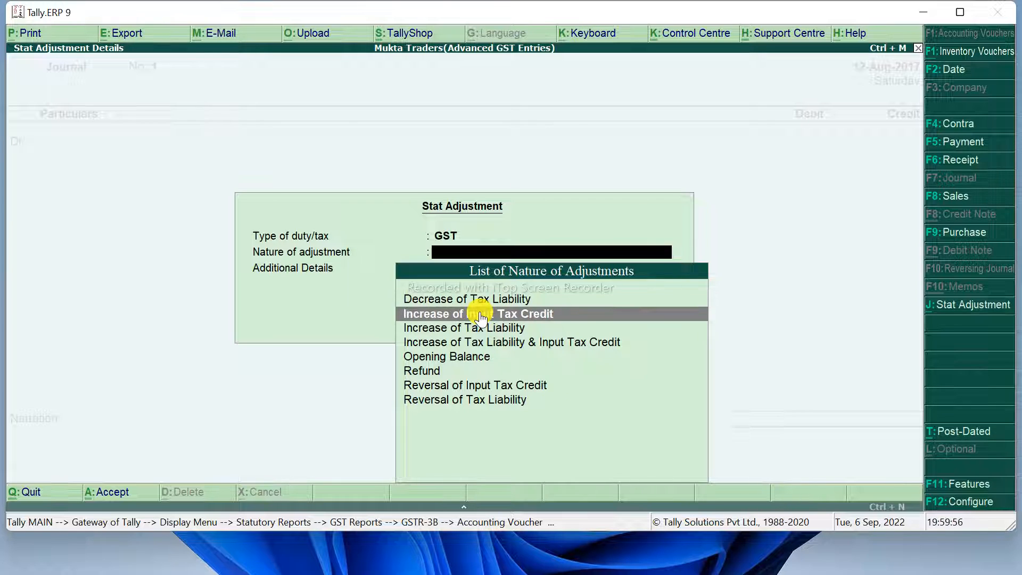
click(481, 314)
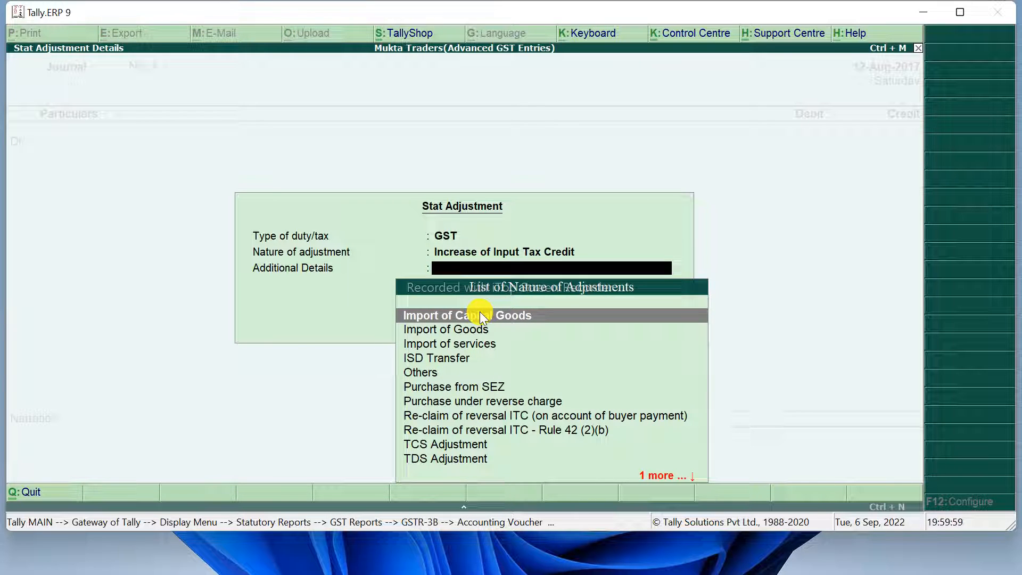
key(Down)
key(Down)
key(Down)
key(Down)
key(Down)
key(Down)
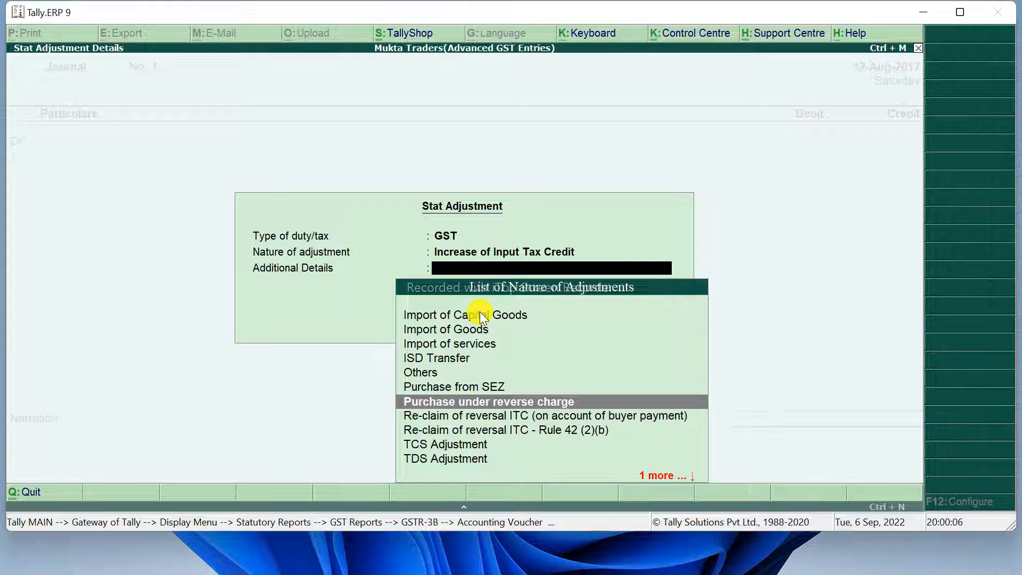
key(Return)
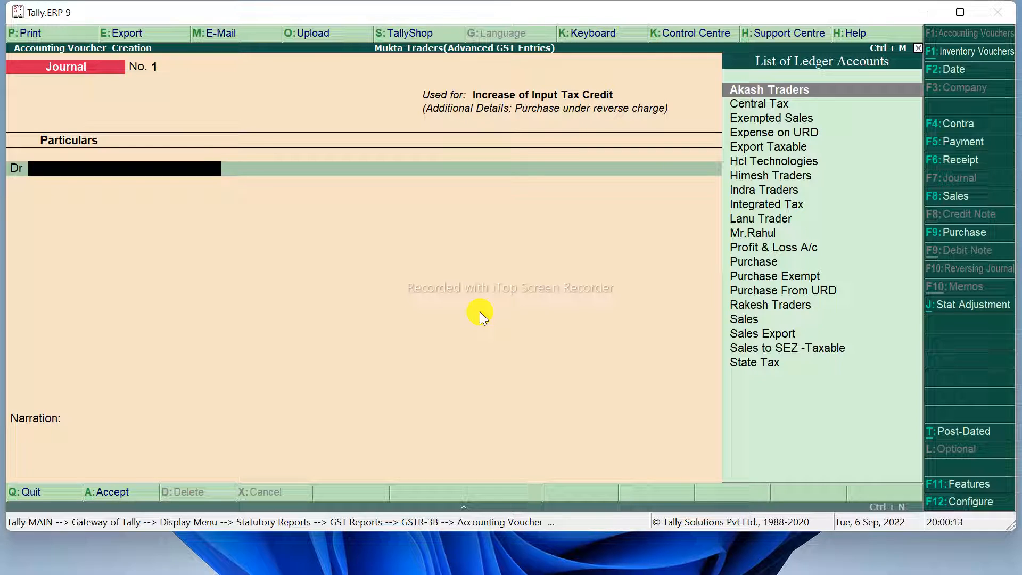
Step: Debit Central Tax 540 at 9% on a taxable value of 6,000
text(Ce)
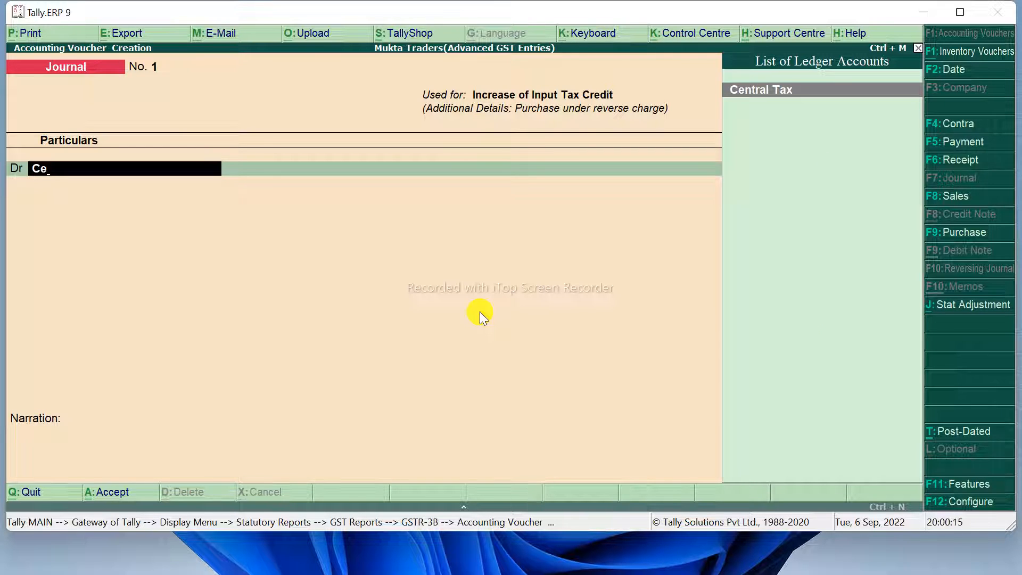
key(Return)
text(9)
key(Return)
text(6000)
key(Return)
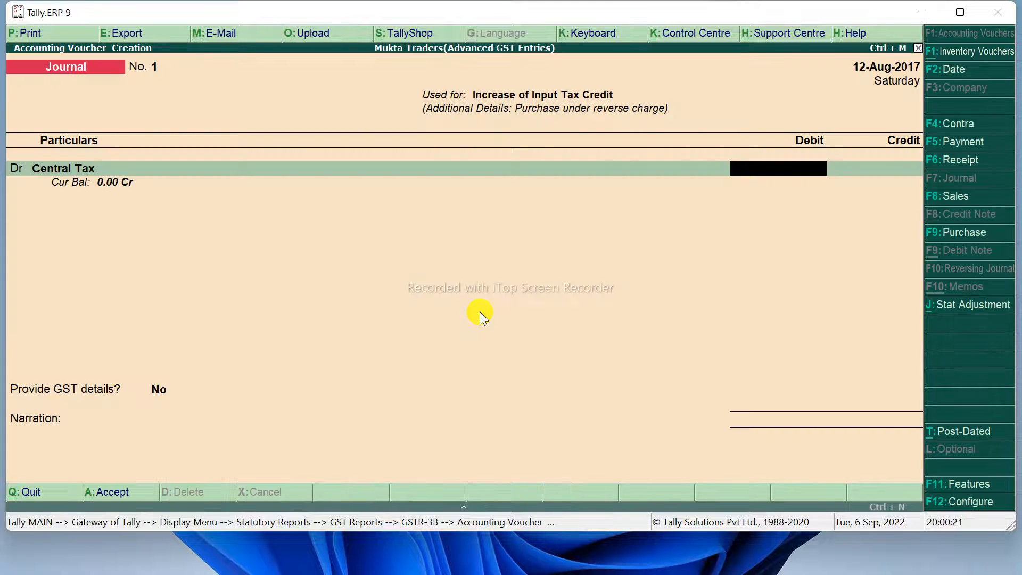
text(540)
key(Return)
Step: Debit State Tax 540 as the second line
text(dr)
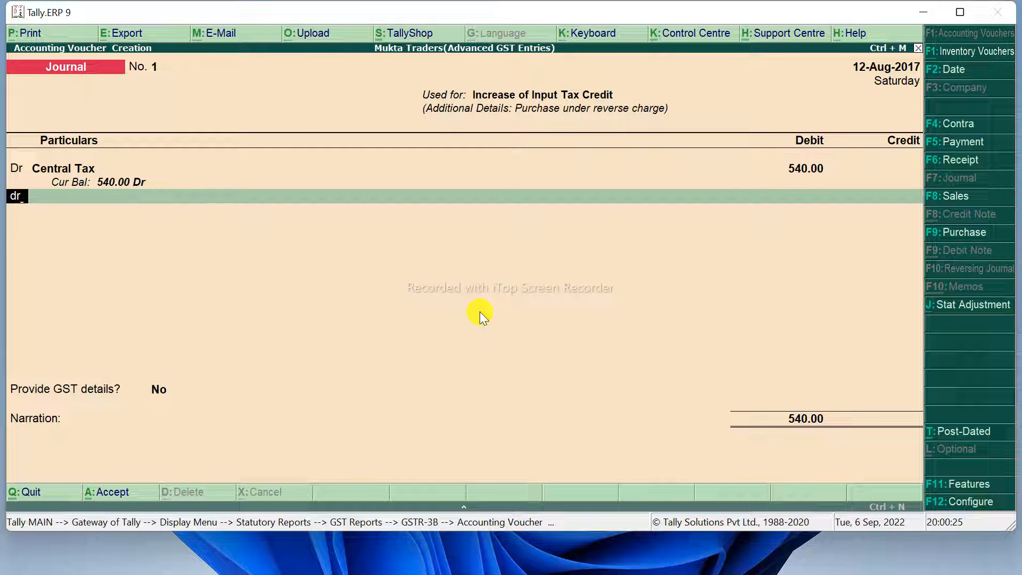
key(Return)
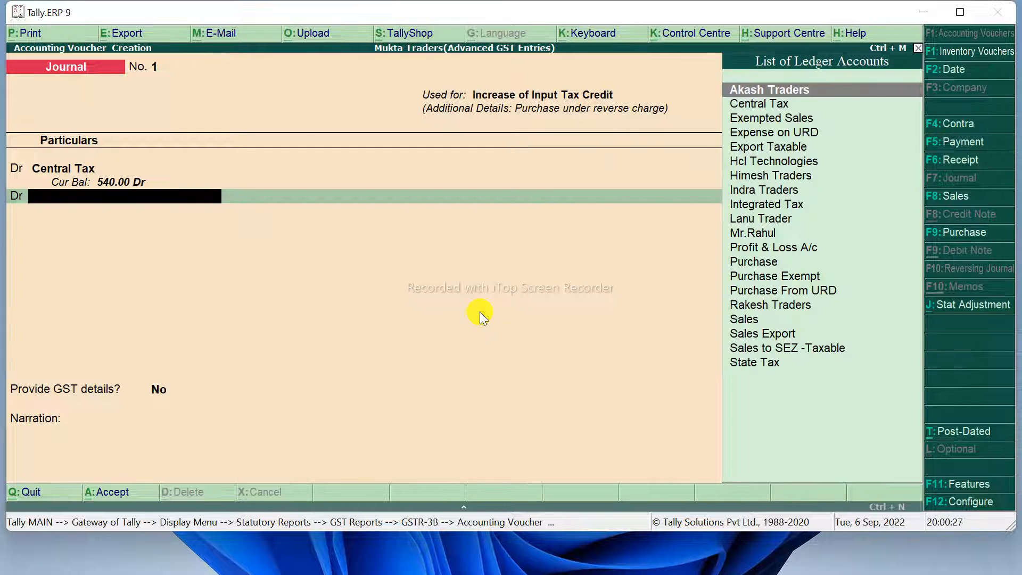
text(St)
key(Return)
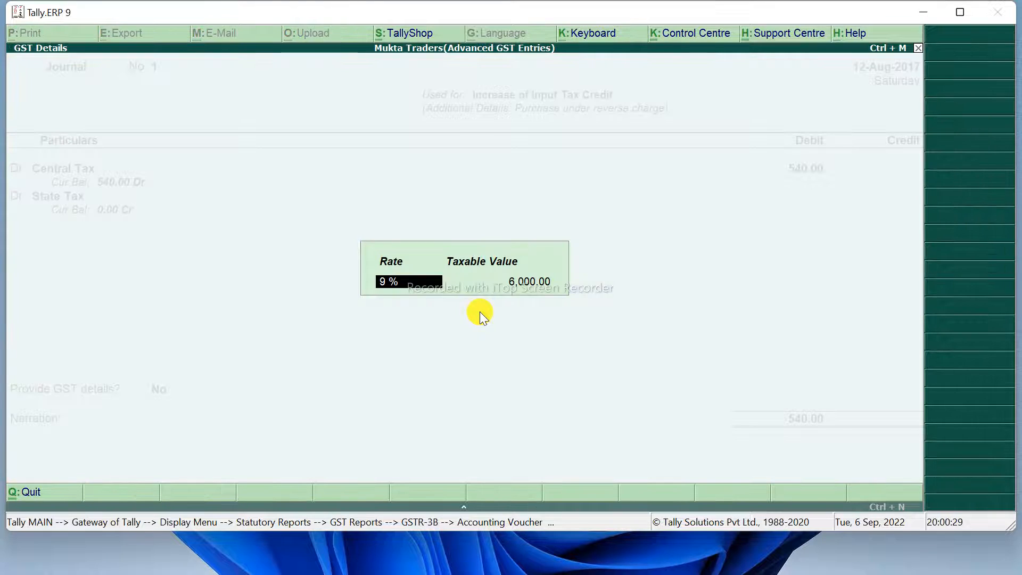
key(Return)
key(Return)
text(540)
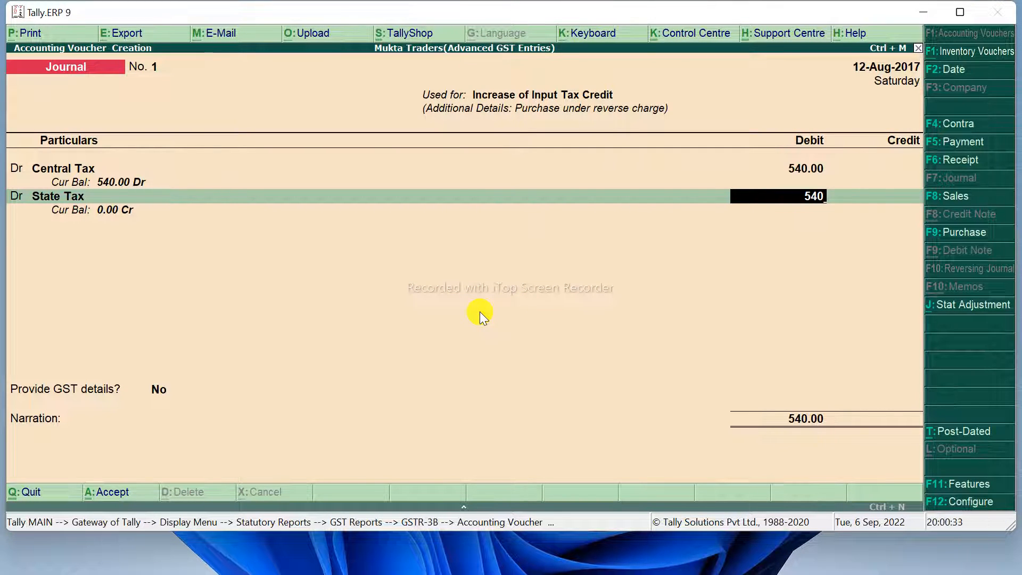
key(Return)
key(Return)
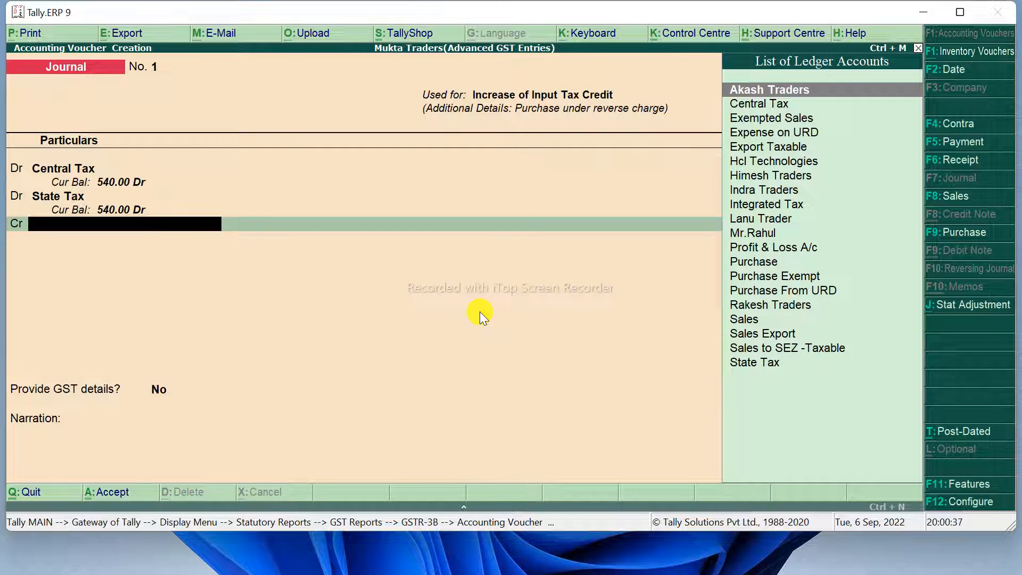
Step: Credit Expense on URD with 1,080, skipping GST details and narration
text(E)
key(Down)
key(Down)
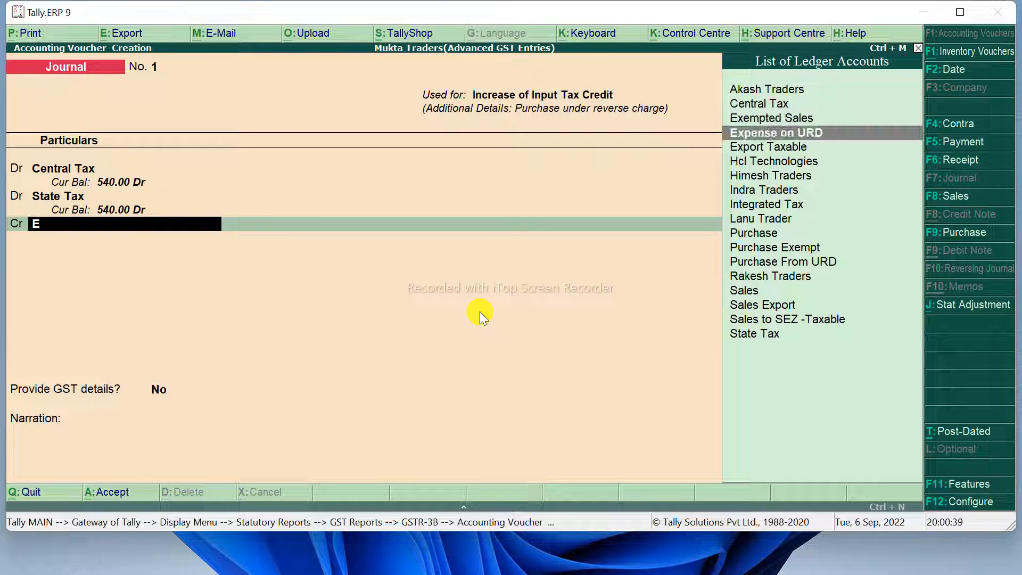
key(Return)
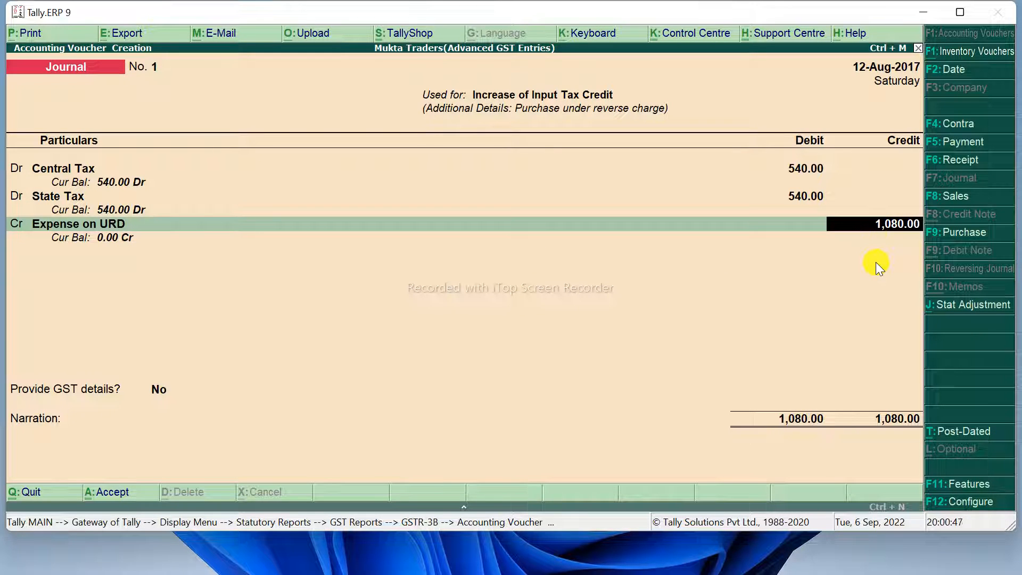
key(Return)
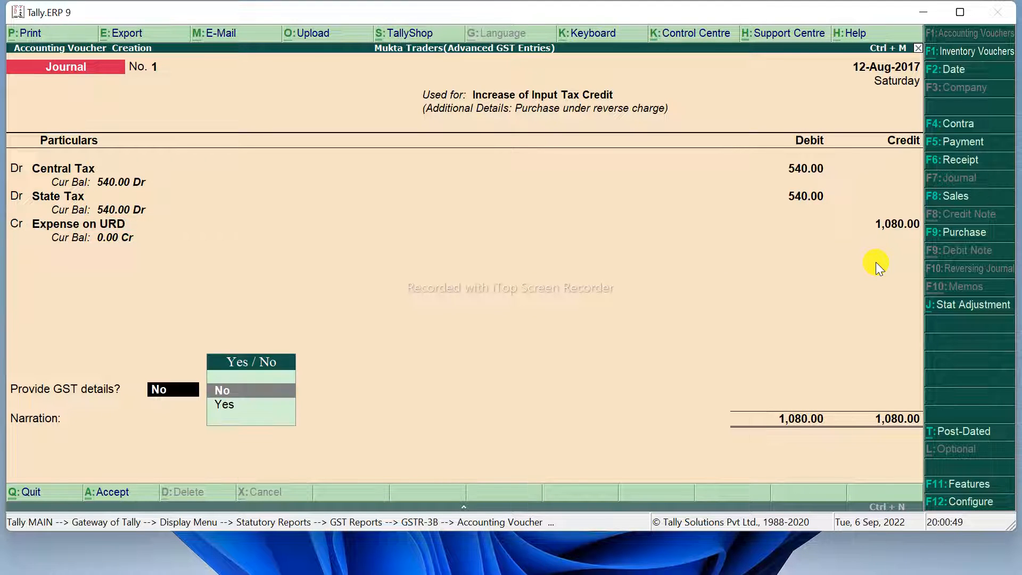
key(Return)
key(Return)
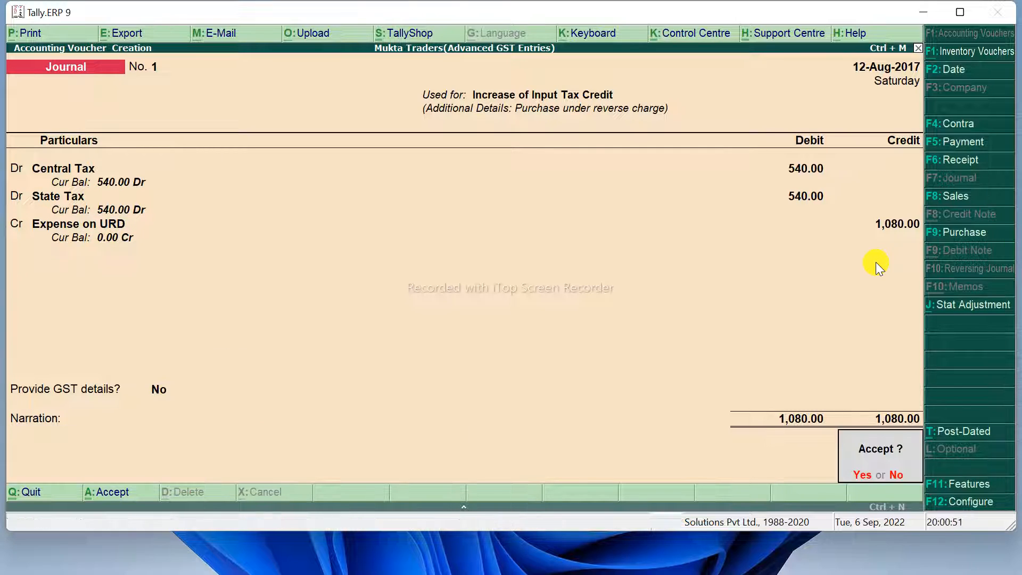
key(Return)
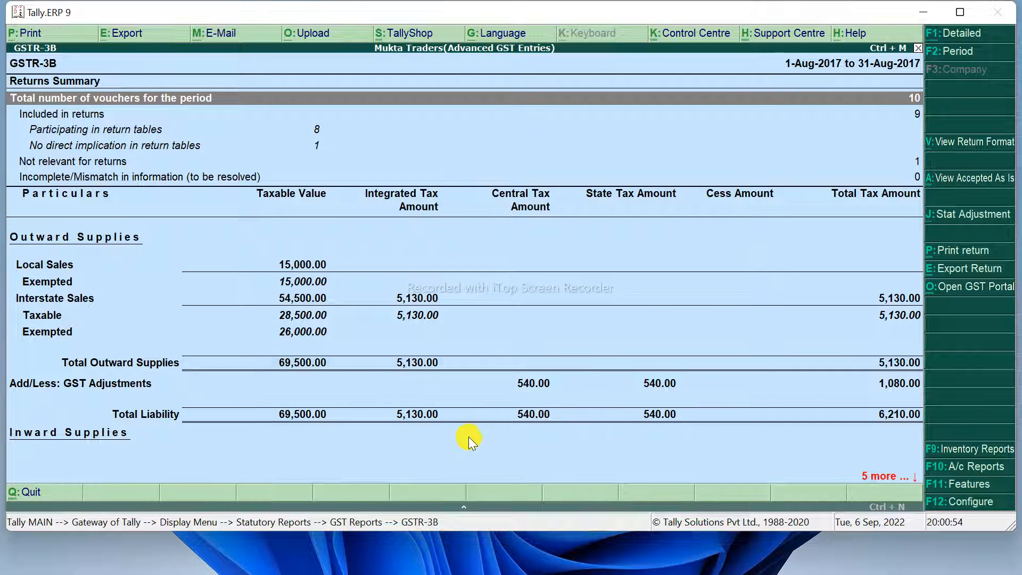
key(Down)
key(Down)
key(Down)
key(Down)
key(Down)
key(Down)
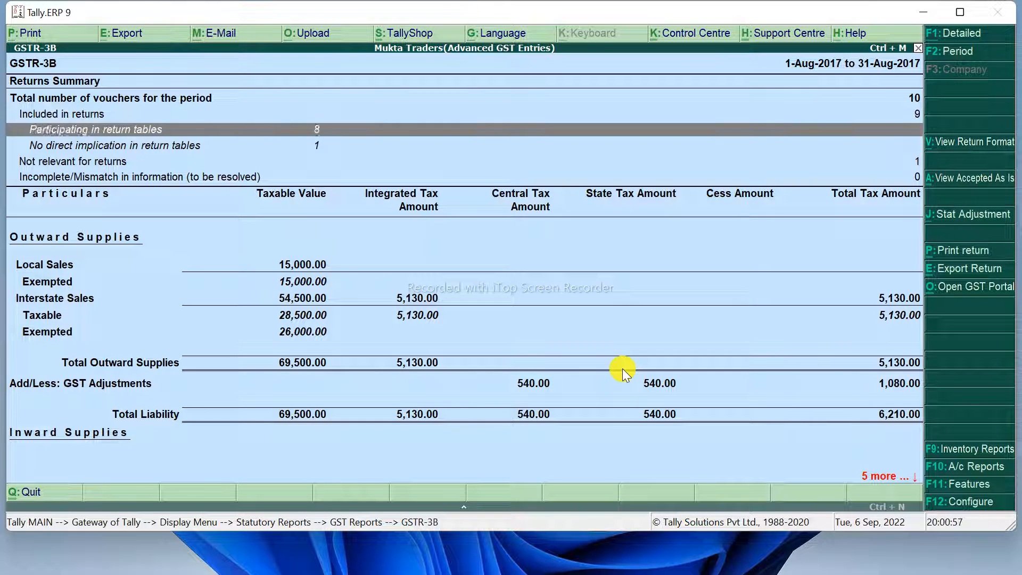
key(Down)
key(Down)
key(Down)
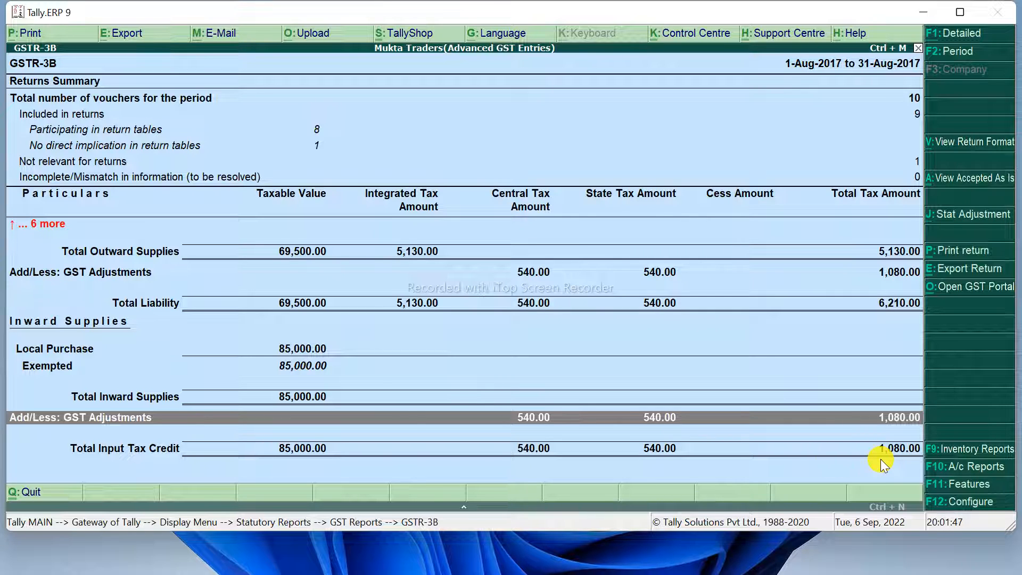
Step: Close the August GSTR-3B report showing 6,210.00 liability against 1,080.00 input tax credit
key(Escape)
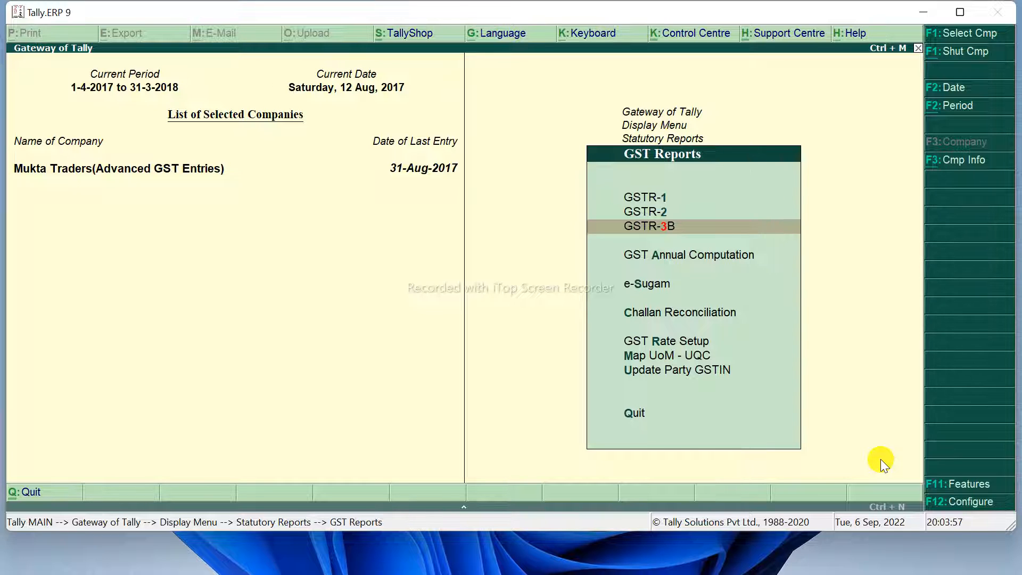
Step: Return to the Gateway and start a new Sales voucher
key(Escape)
key(Escape)
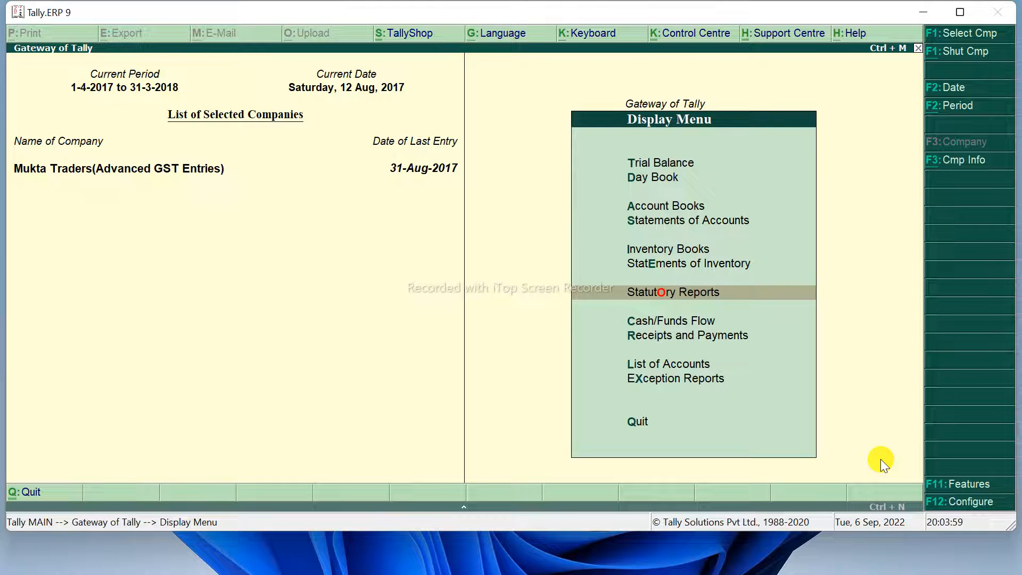
key(Escape)
key(Up)
key(Up)
key(Up)
key(Up)
key(Up)
key(Up)
key(Up)
key(Up)
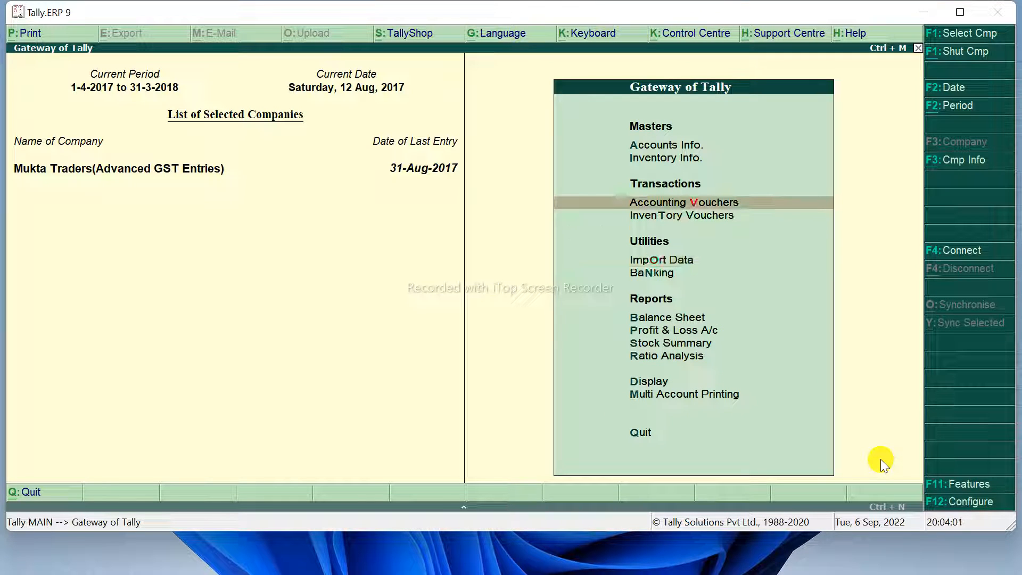
key(Return)
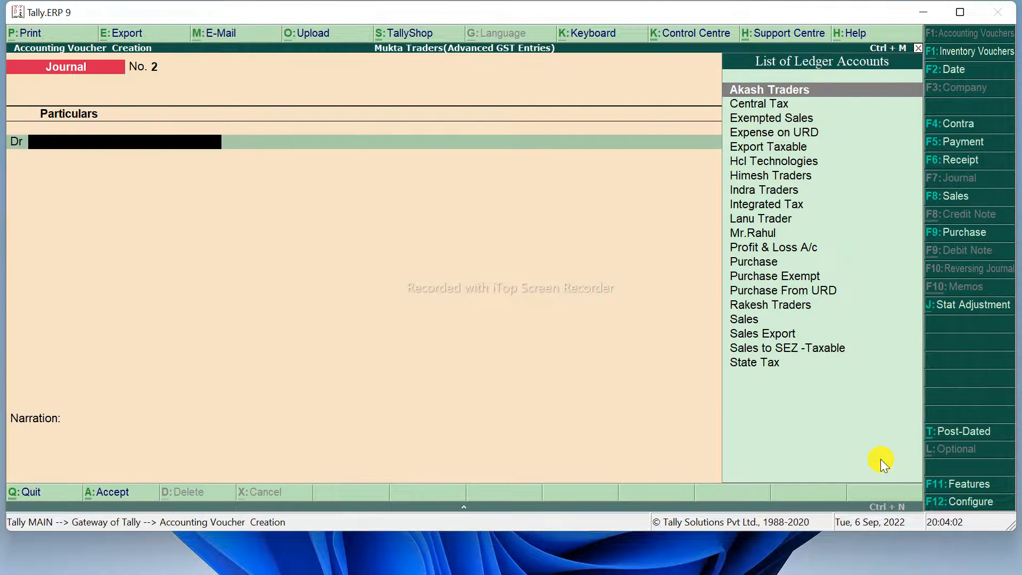
click(943, 196)
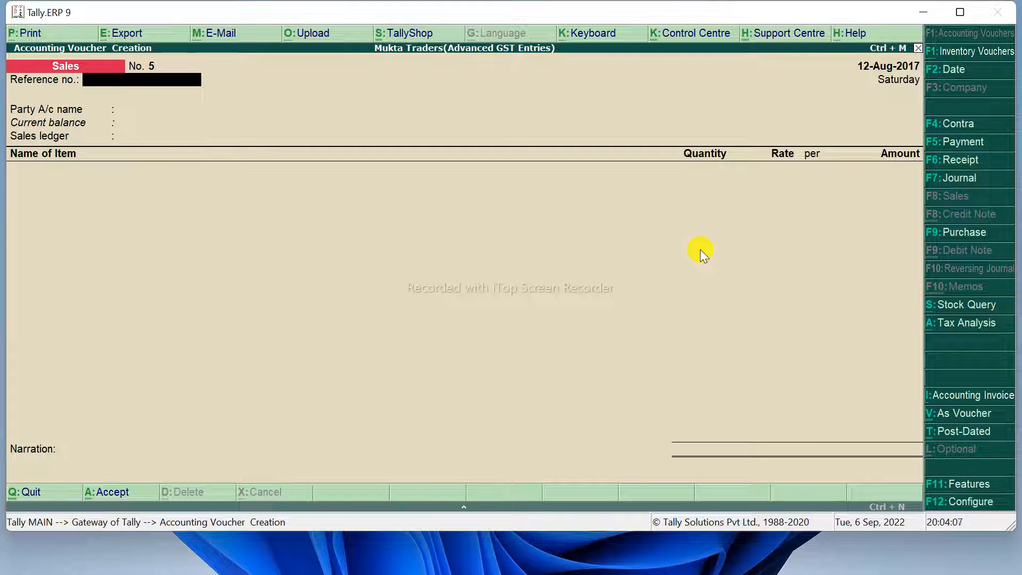
Step: Date the voucher 17-Aug-2017, switch to Accounting Invoice and enter reference 11/mt
key(F2)
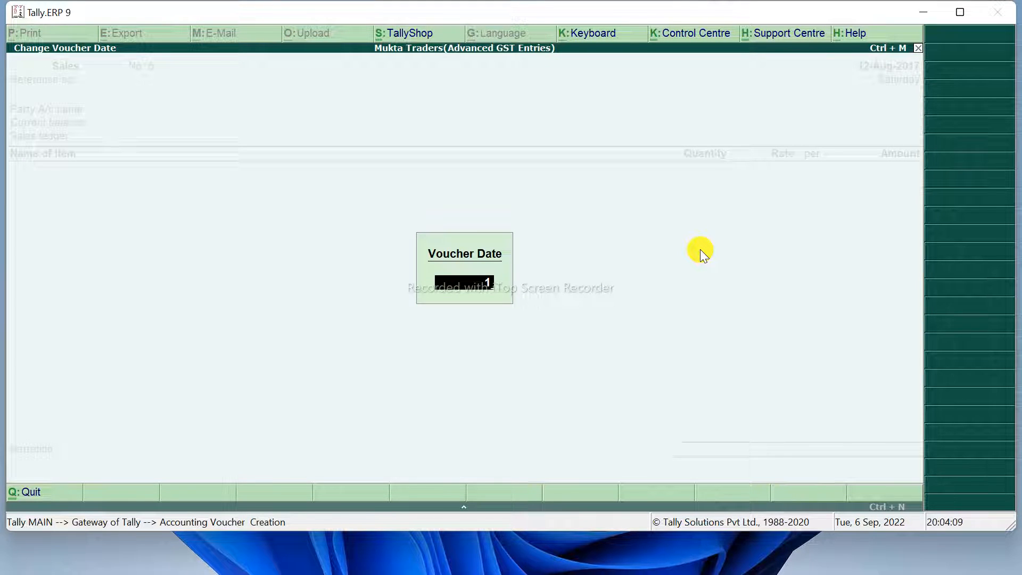
text(17)
key(Return)
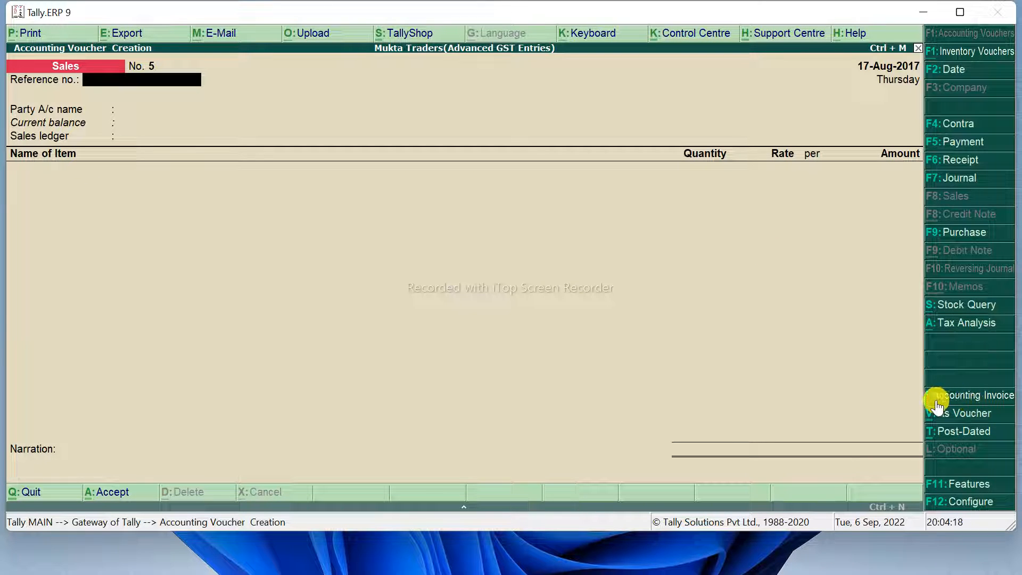
click(984, 399)
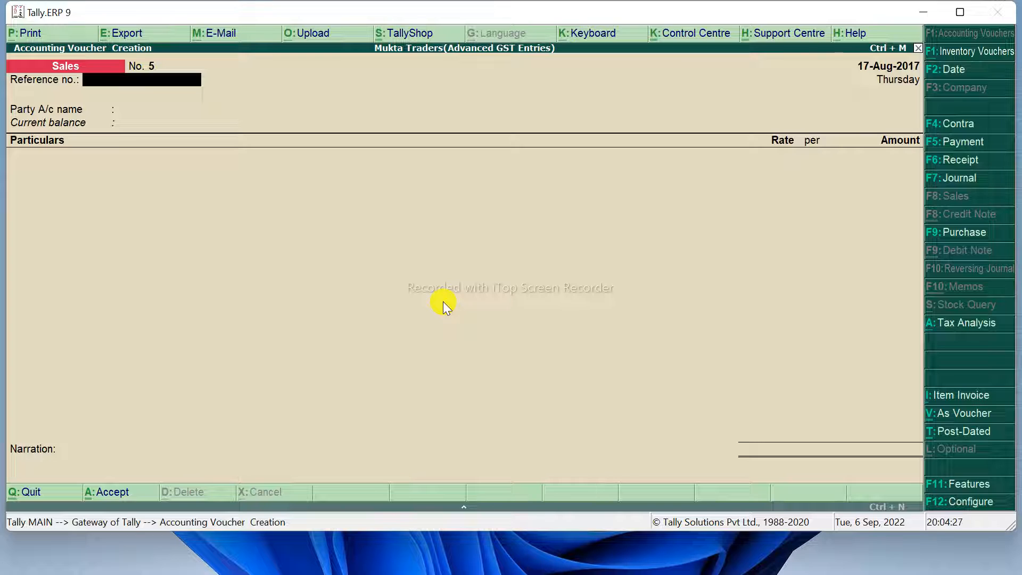
text(11/mt)
key(Return)
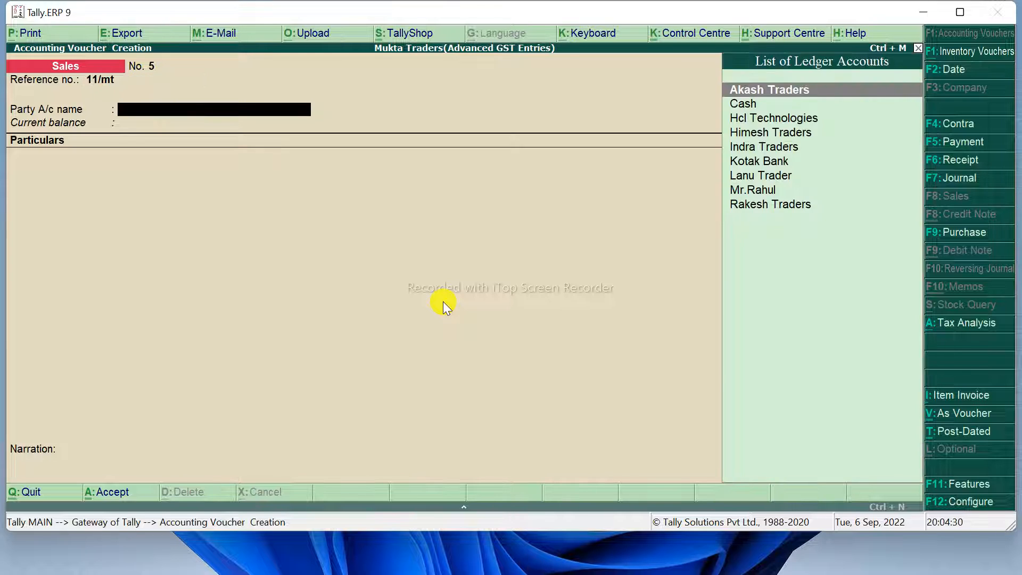
Step: Create a new party ledger named Cello Pvt.Ltd., correcting the misspelled name
key(alt+c)
text(Ce)
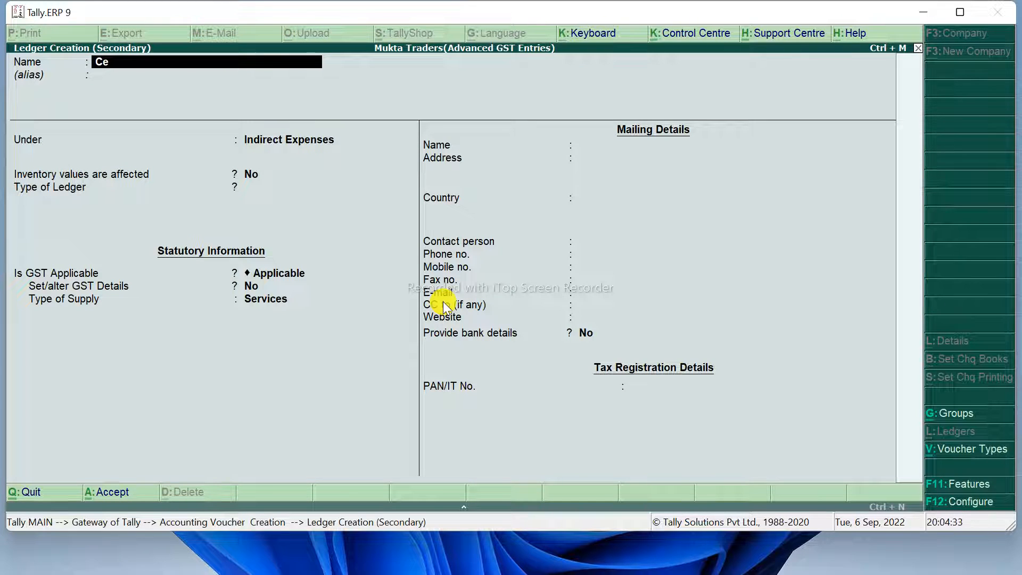
text(loo)
text( Pvt.)
text(Ltd)
key(BackSpace)
key(BackSpace)
key(BackSpace)
key(BackSpace)
key(BackSpace)
key(BackSpace)
key(BackSpace)
key(BackSpace)
key(BackSpace)
key(BackSpace)
text(lo)
text(vt.Ltd.)
key(Return)
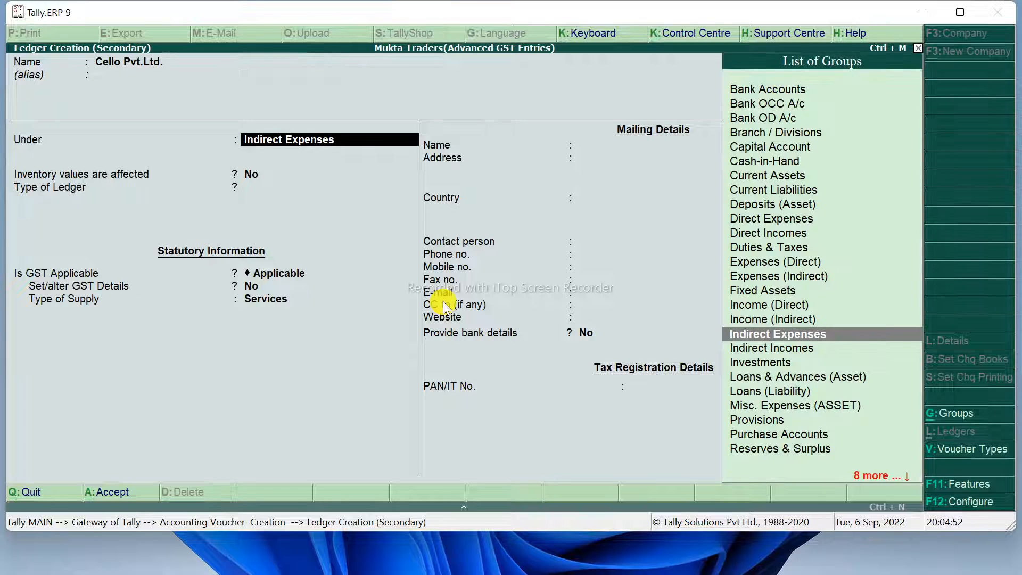
Step: Put the ledger under Sundry Debtors, enter the party's GSTIN, and save it
text(S)
key(Down)
key(Down)
key(Down)
key(Down)
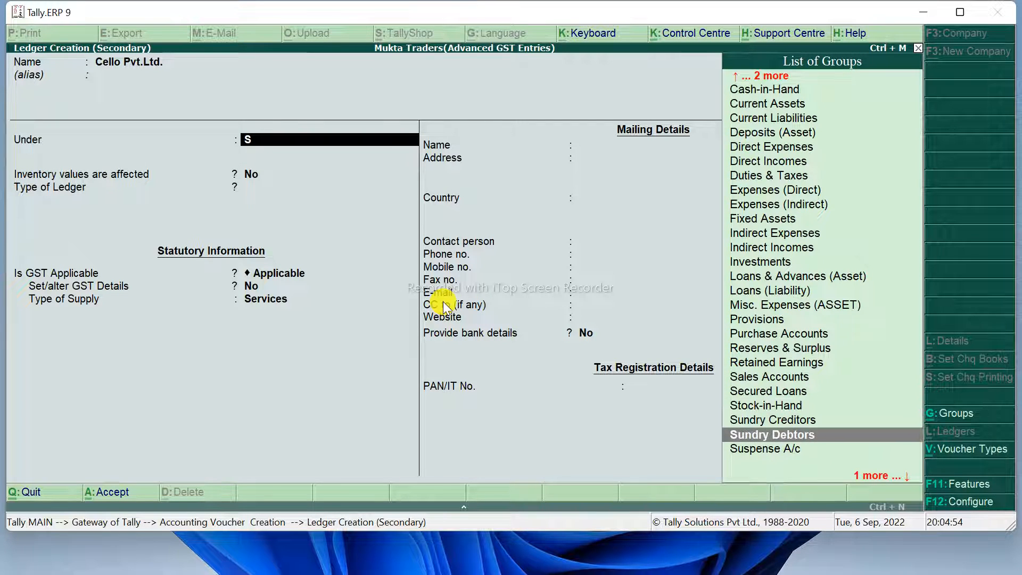
key(Return)
key(Return)
key(Return)
key(Return)
key(Return)
key(Return)
key(Return)
key(Return)
key(Return)
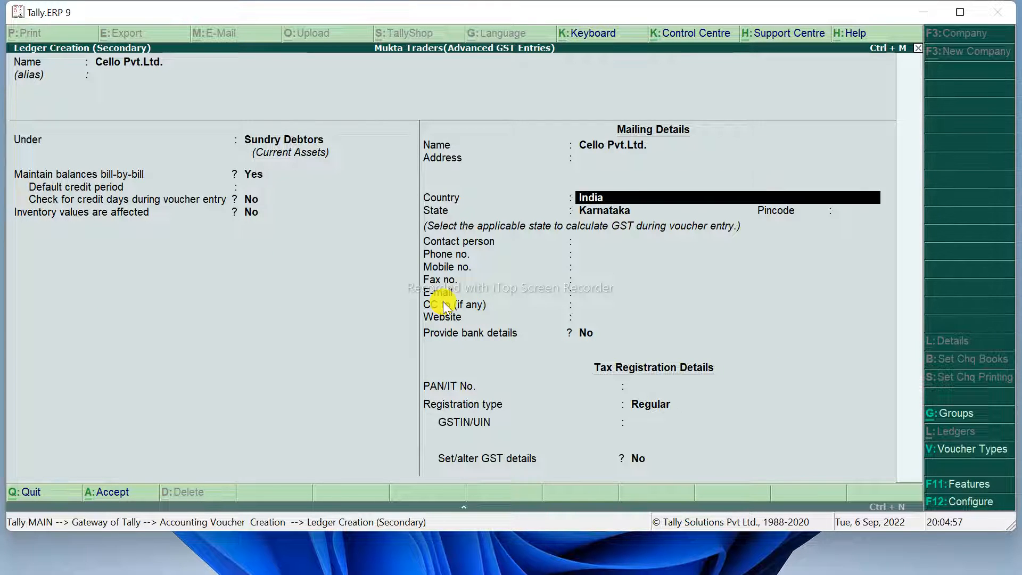
key(Return)
key(Return)
key(Return)
key(Return)
key(Return)
key(Return)
key(Return)
key(Return)
key(Return)
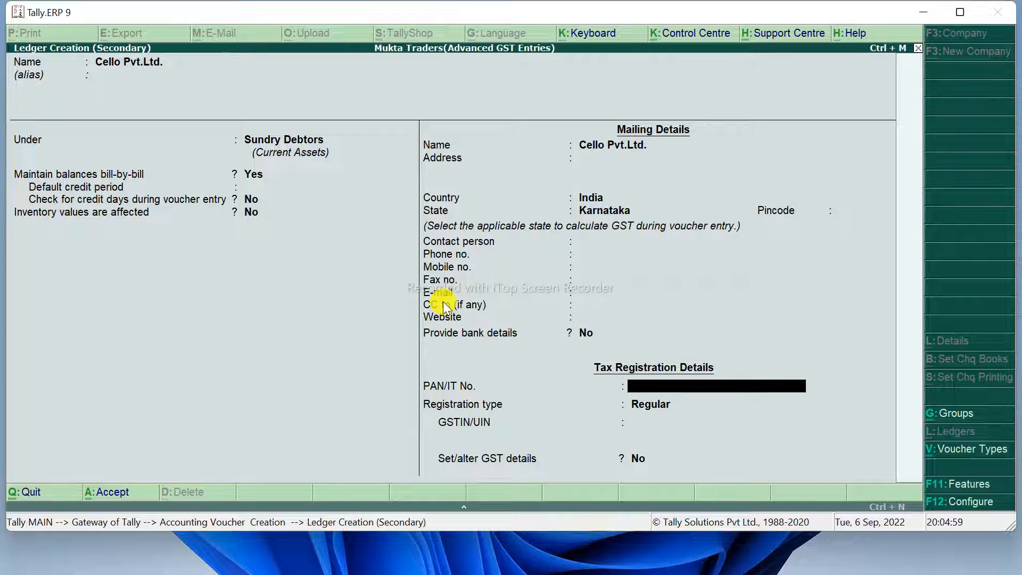
text(29)
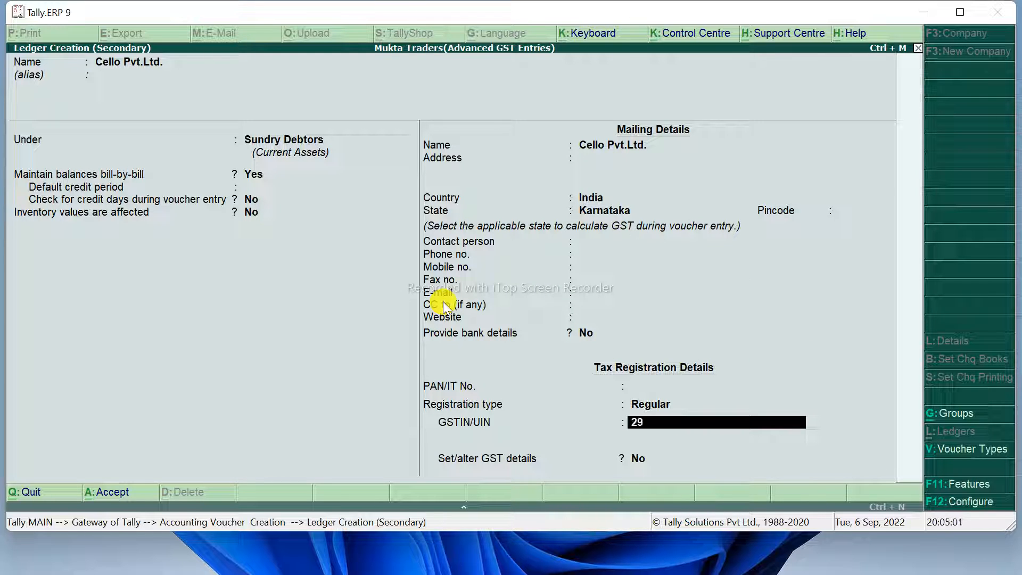
text(AAACB5343E2ZW)
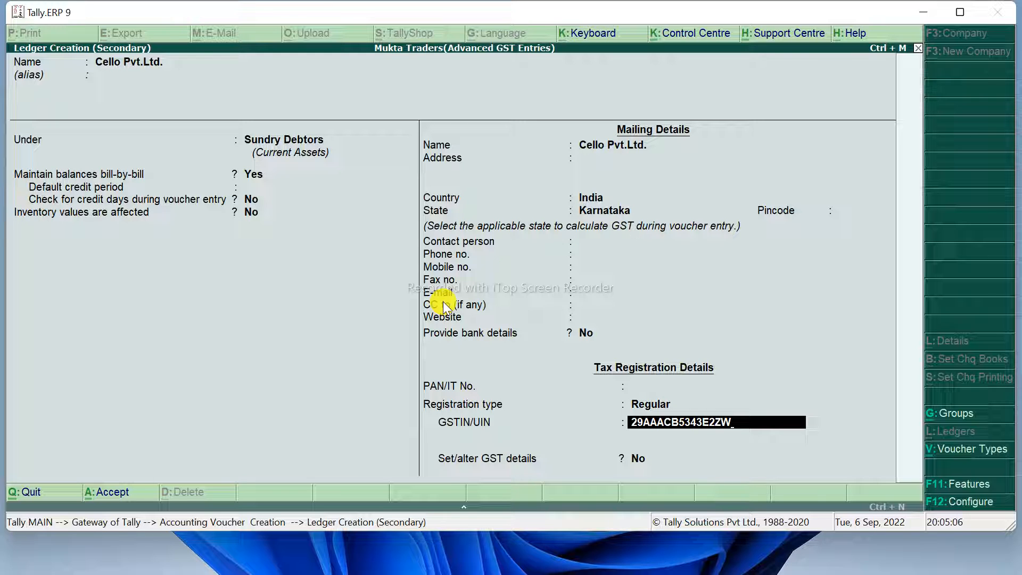
key(Return)
key(Return)
key(Return)
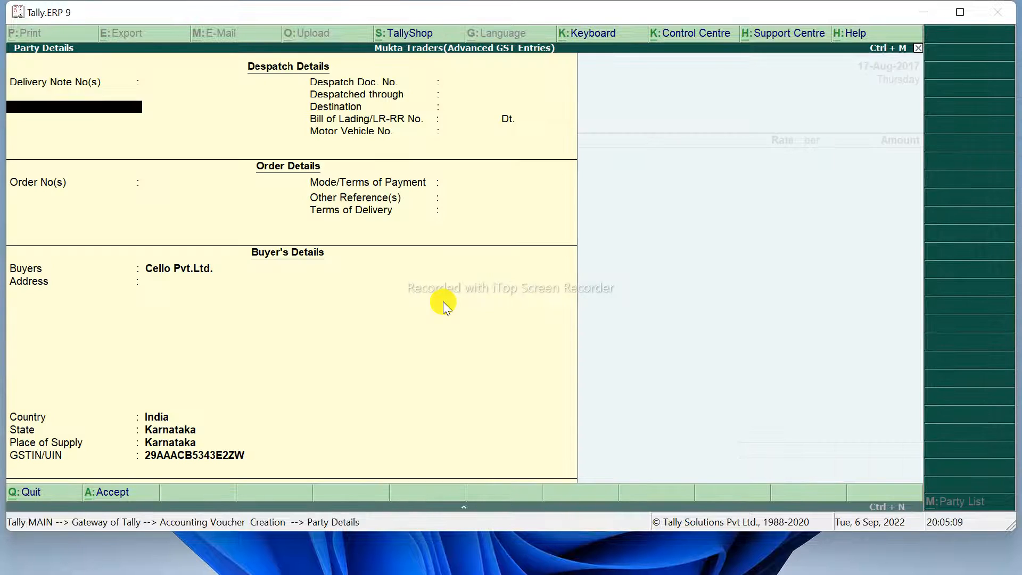
key(ctrl+a)
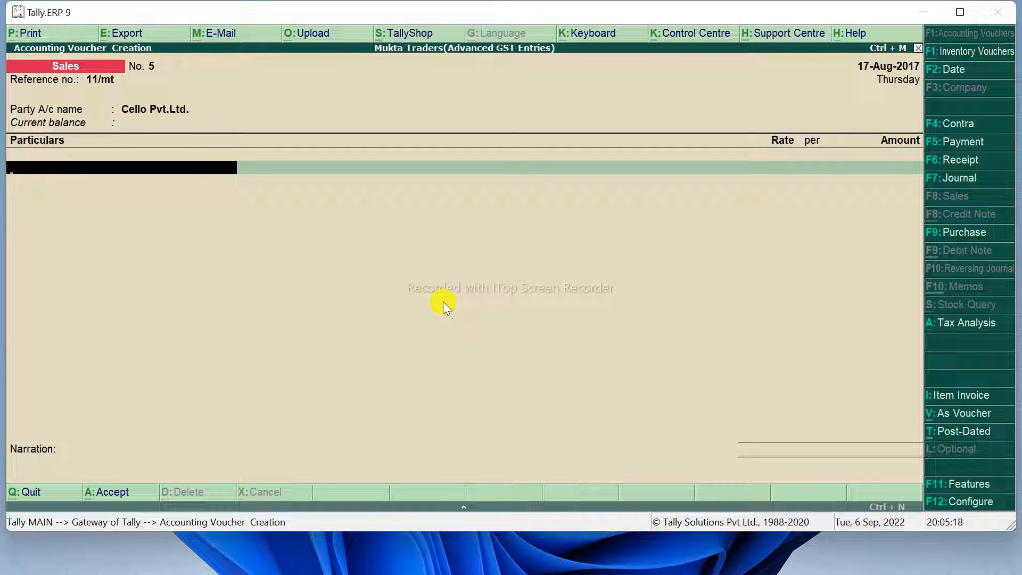
Step: Create an Advertising Services ledger under Sales Accounts
key(alt+c)
text(A)
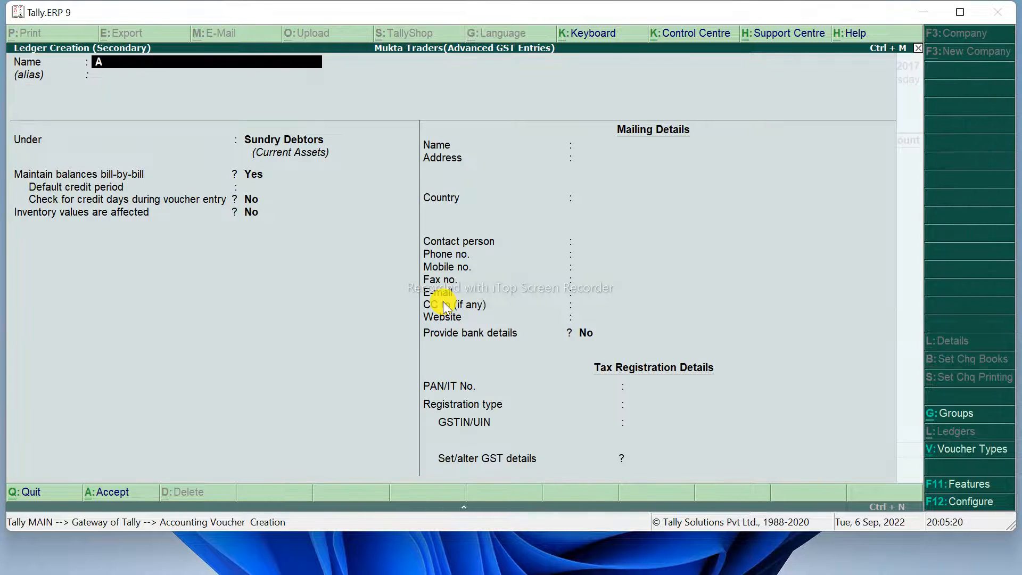
text(dverti)
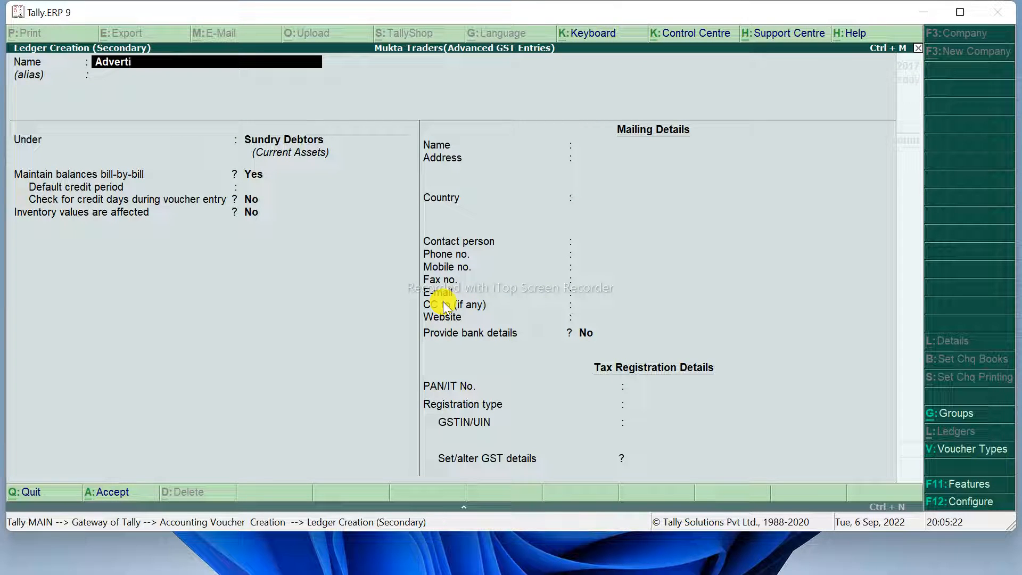
text(sing Services)
key(Return)
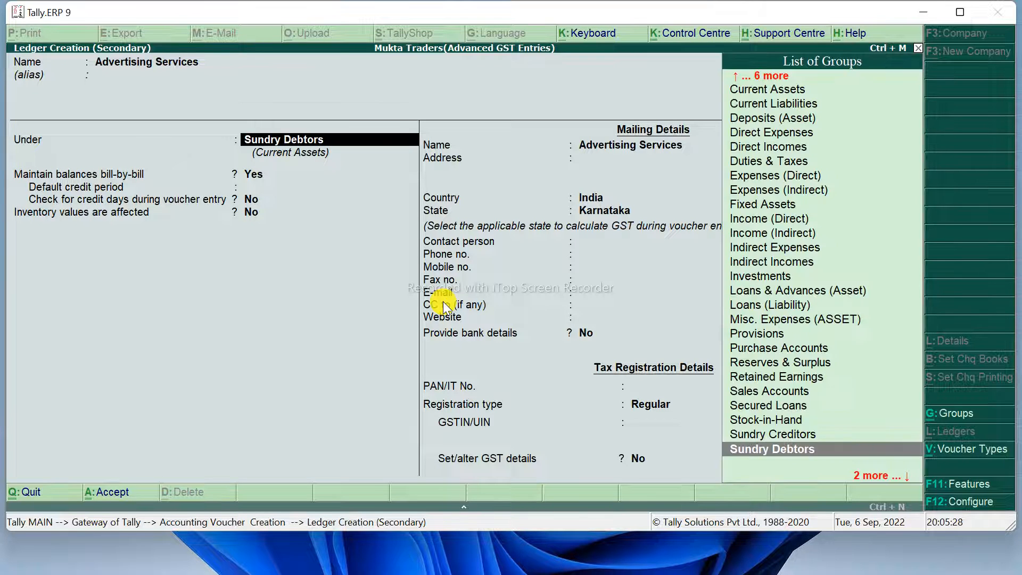
text(Sa)
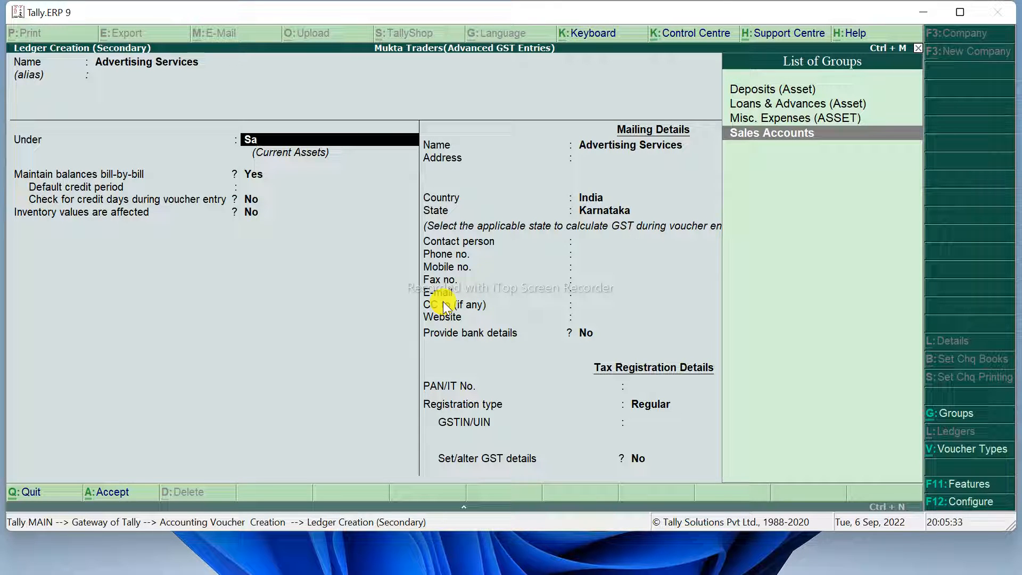
key(Return)
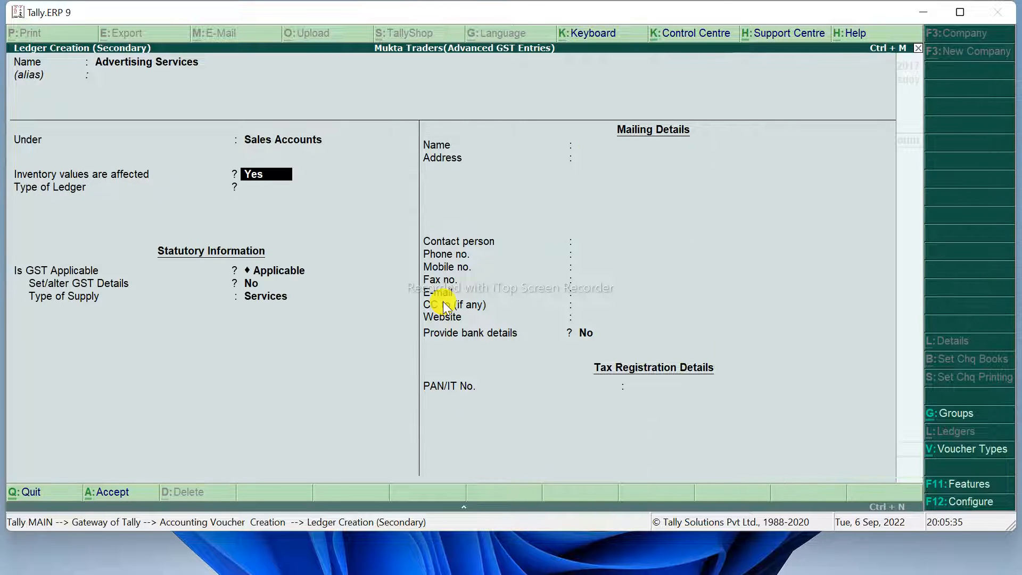
key(Return)
key(Return)
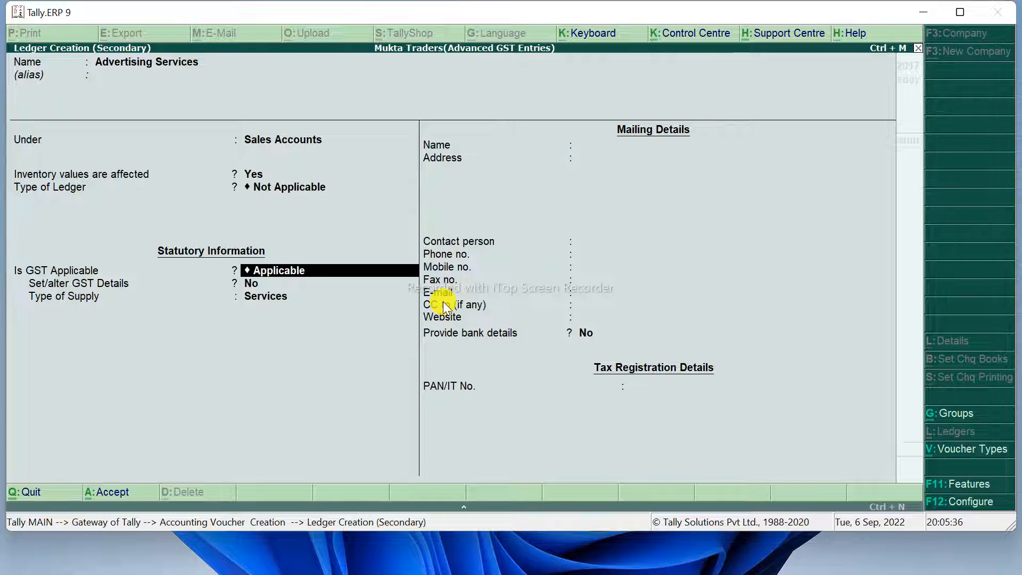
key(Return)
Step: Give it GST details: description Advertising Services, SAC 45678, Taxable, 18% integrated tax, and save
text(y)
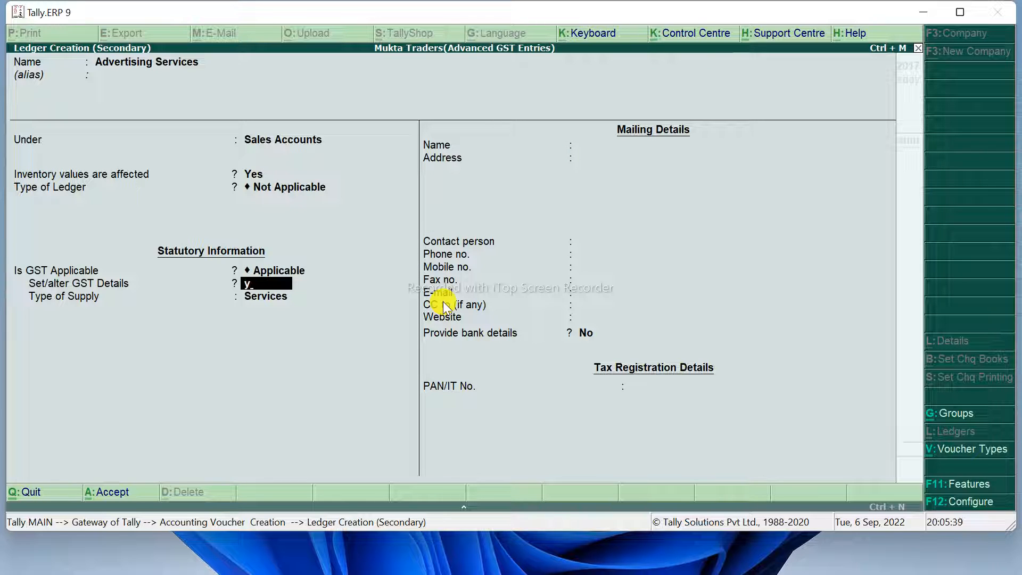
key(Return)
text(Ad)
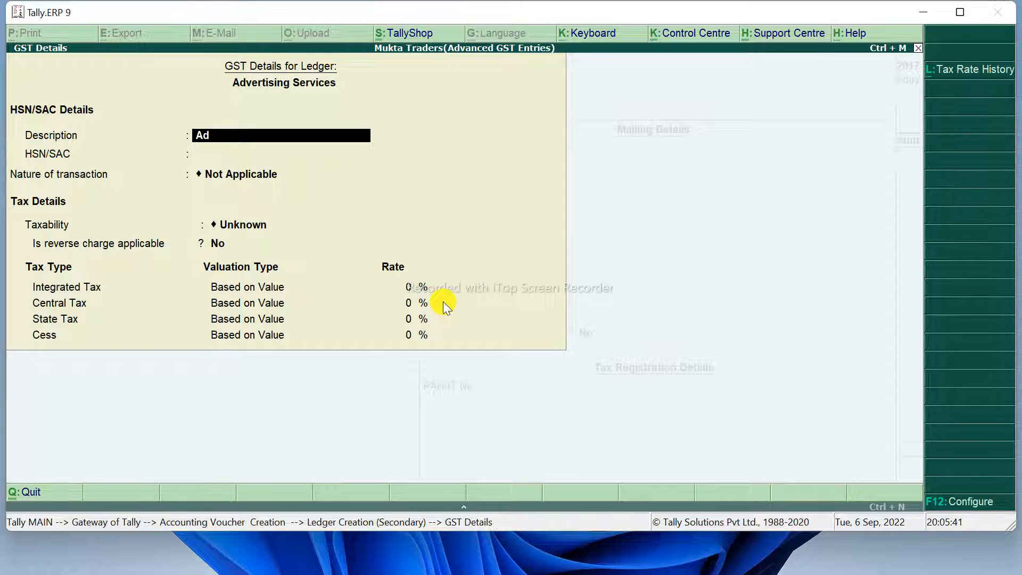
text(vertising Services)
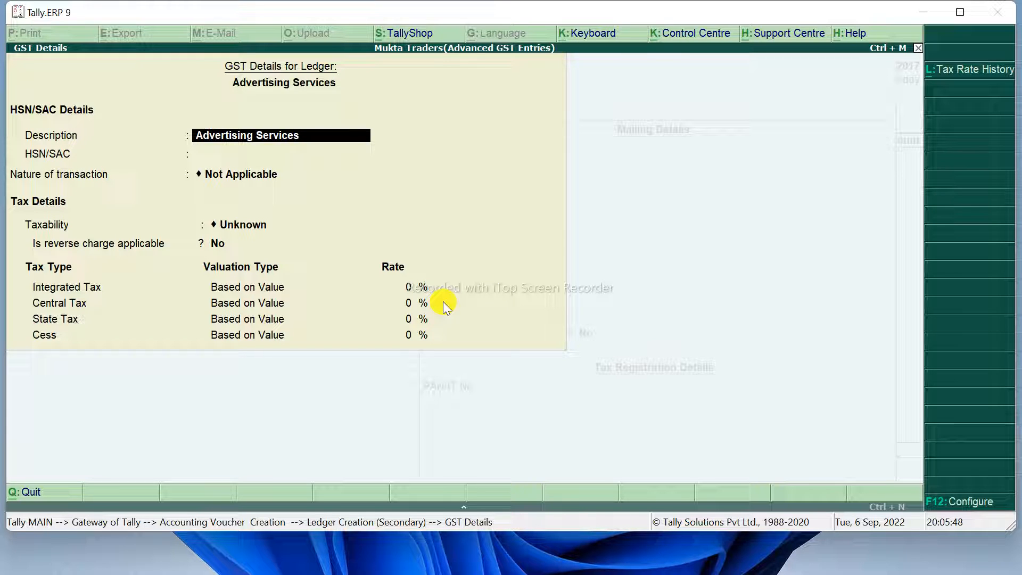
key(Return)
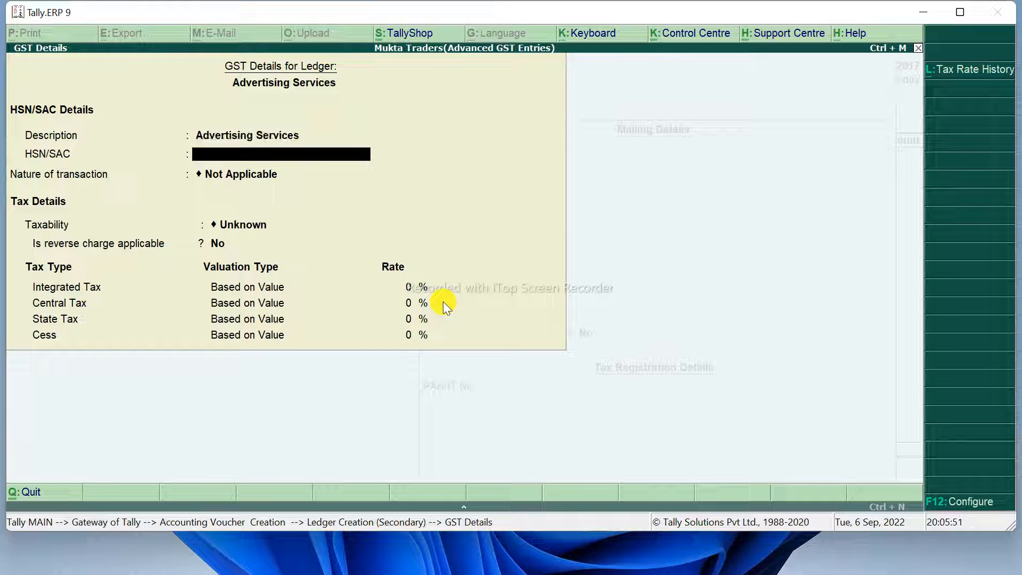
text(45678)
key(Return)
key(Return)
key(Down)
key(Down)
key(Down)
key(Return)
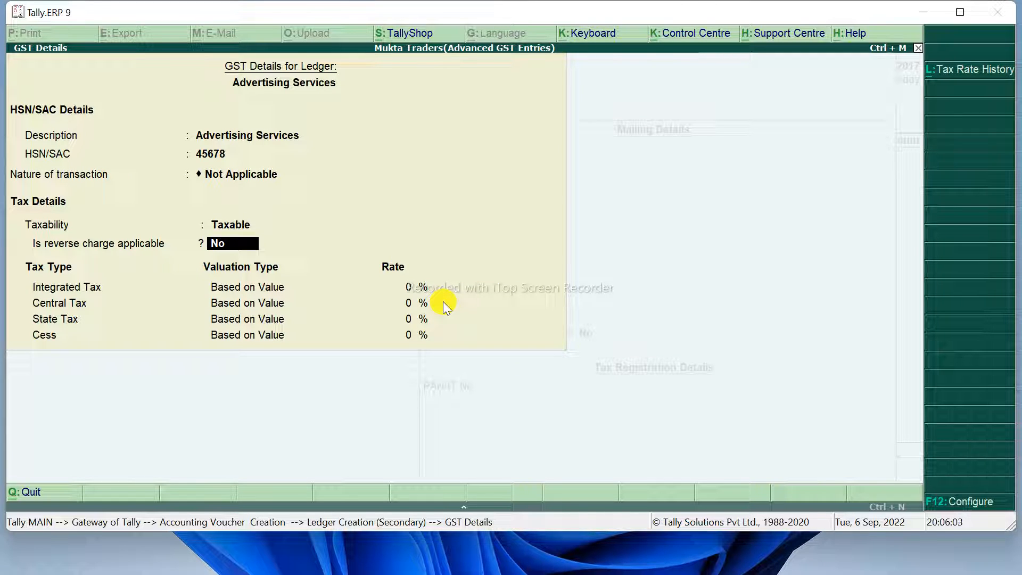
key(Return)
text(18)
key(Return)
key(Return)
key(Return)
key(Return)
key(Return)
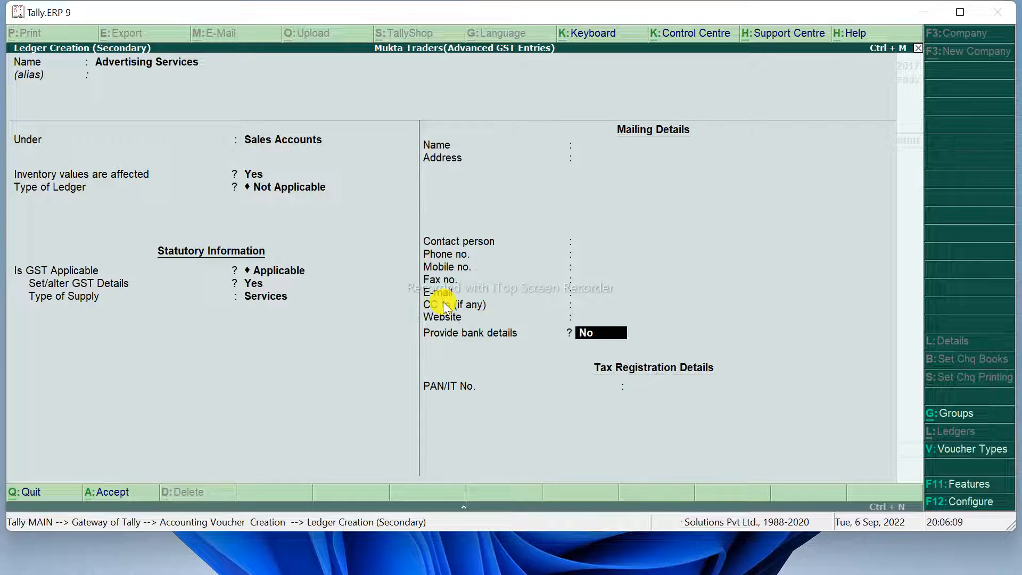
key(Return)
key(Return)
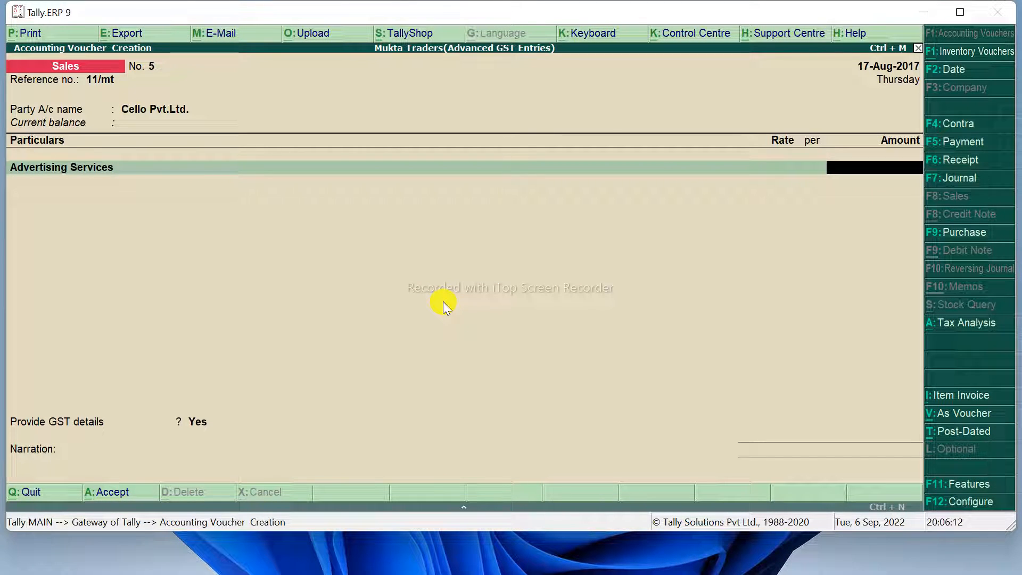
Step: Enter 5,00,000 for Advertising Services and add Central Tax and State Tax lines of 45,000 each
text(500000)
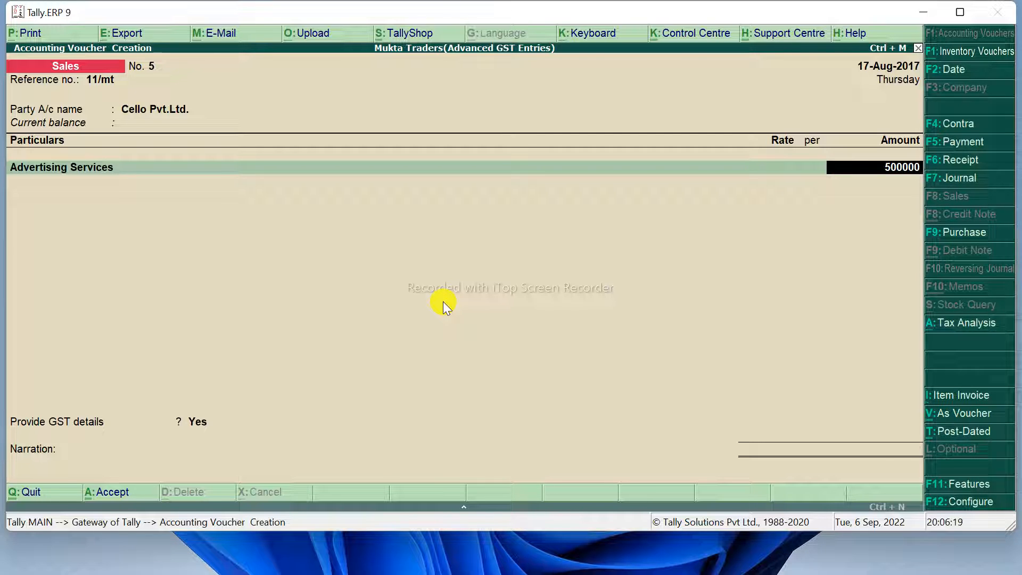
key(Return)
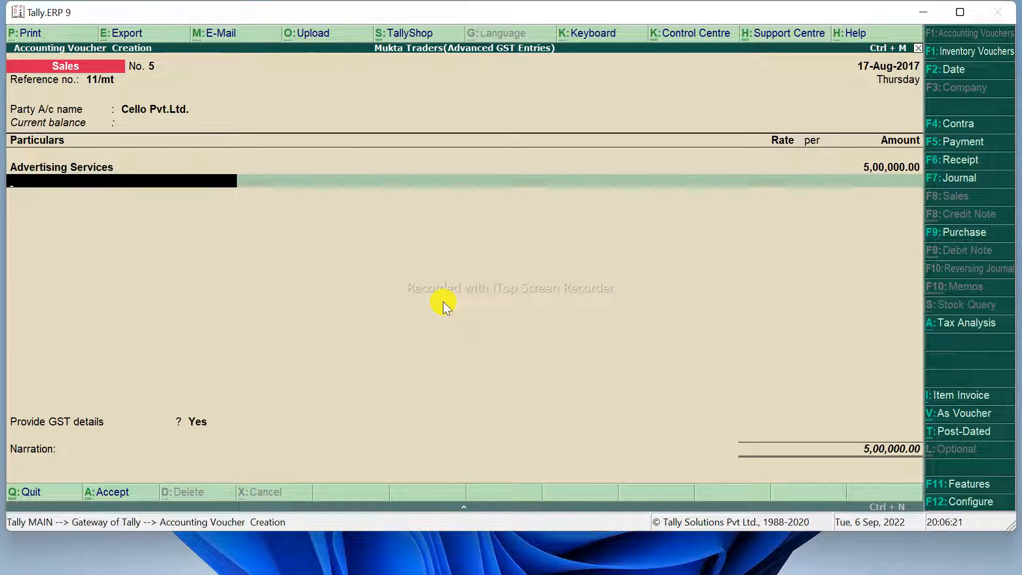
text(Ce)
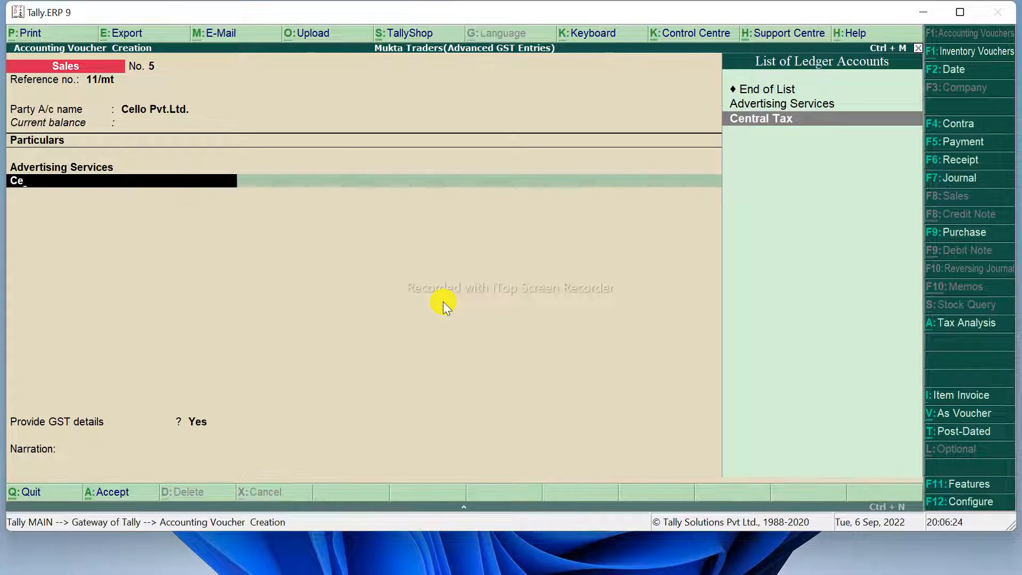
key(Return)
key(Return)
text(S)
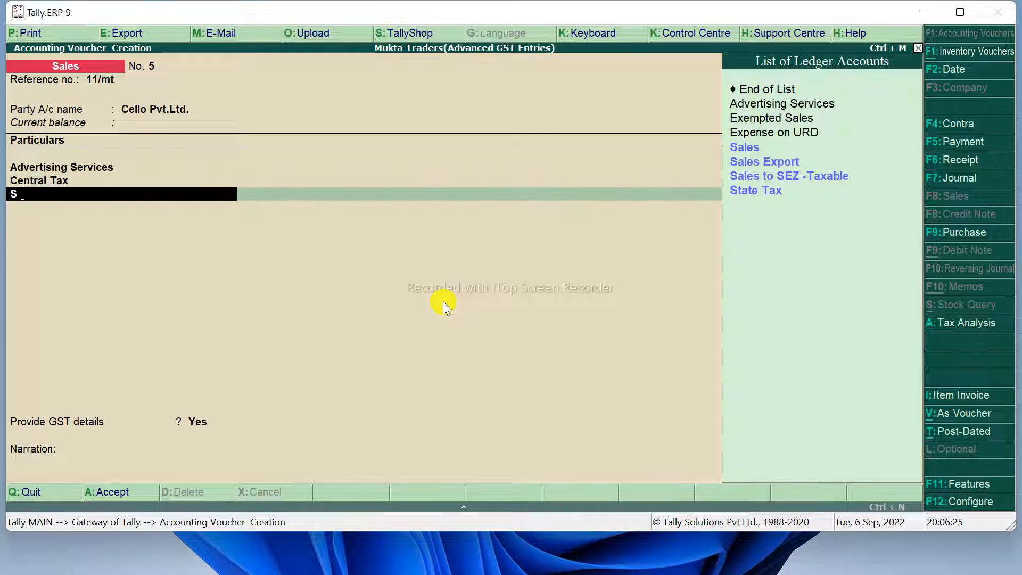
text(t)
key(Return)
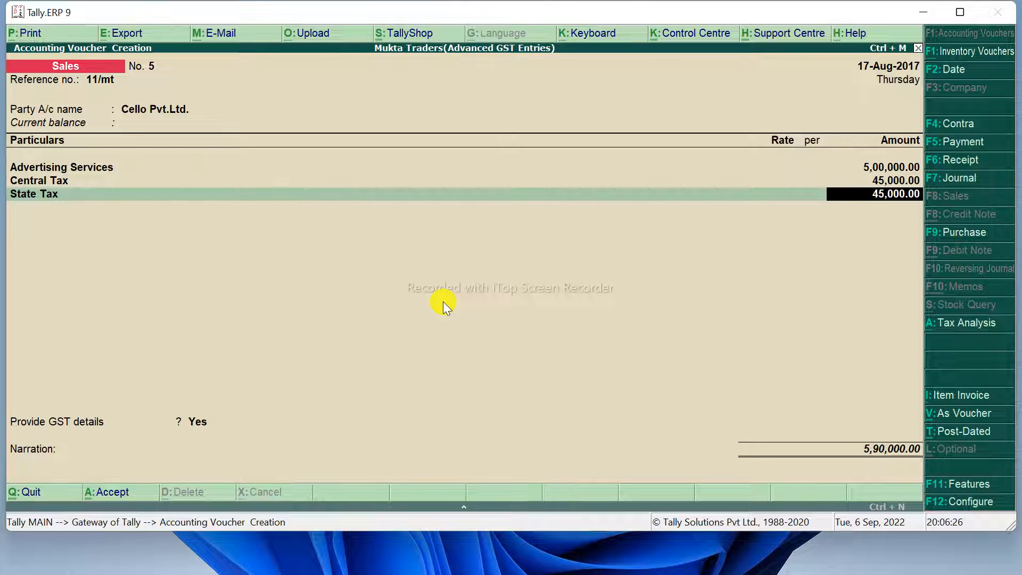
Step: Review the voucher's tax analysis in detailed view
click(977, 323)
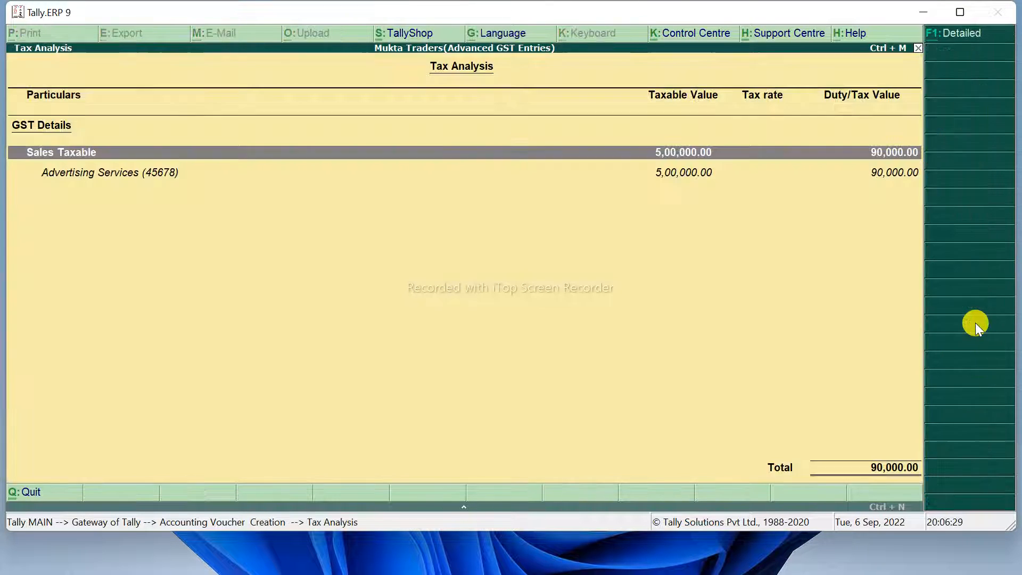
click(975, 34)
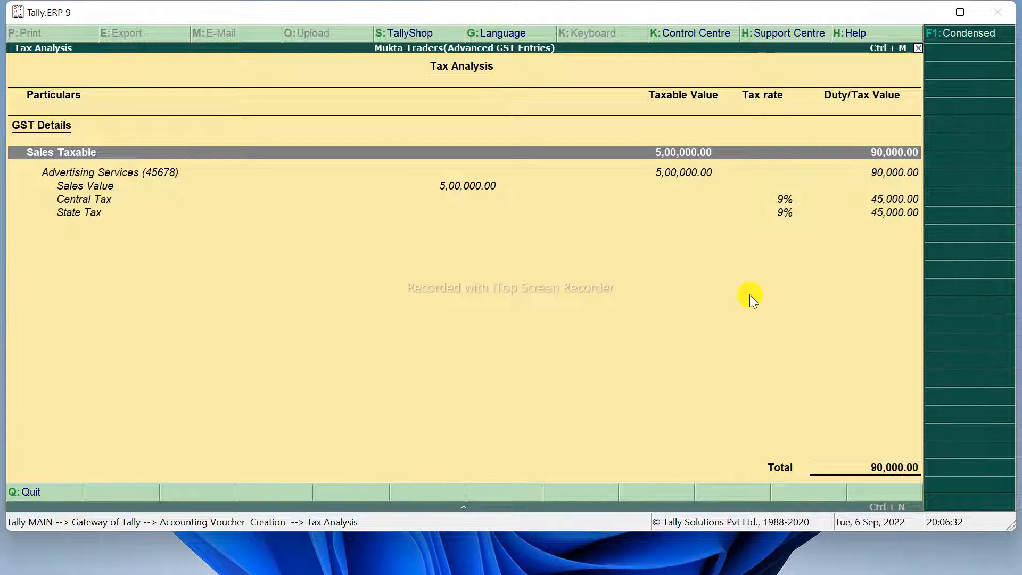
key(Escape)
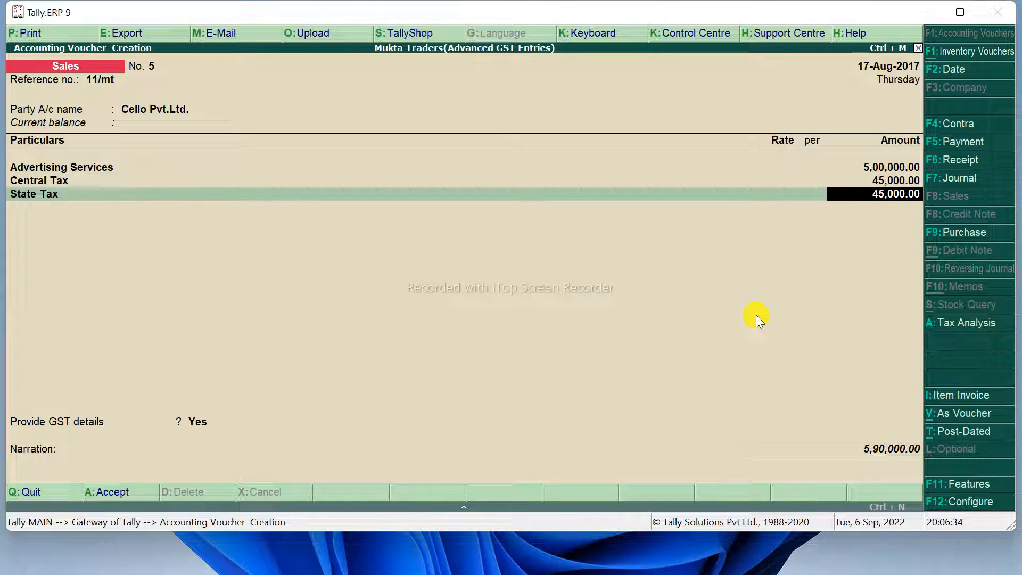
Step: Set Provide GST details to No, add new bill reference 11/mt, and save the voucher
key(Return)
key(Return)
key(Up)
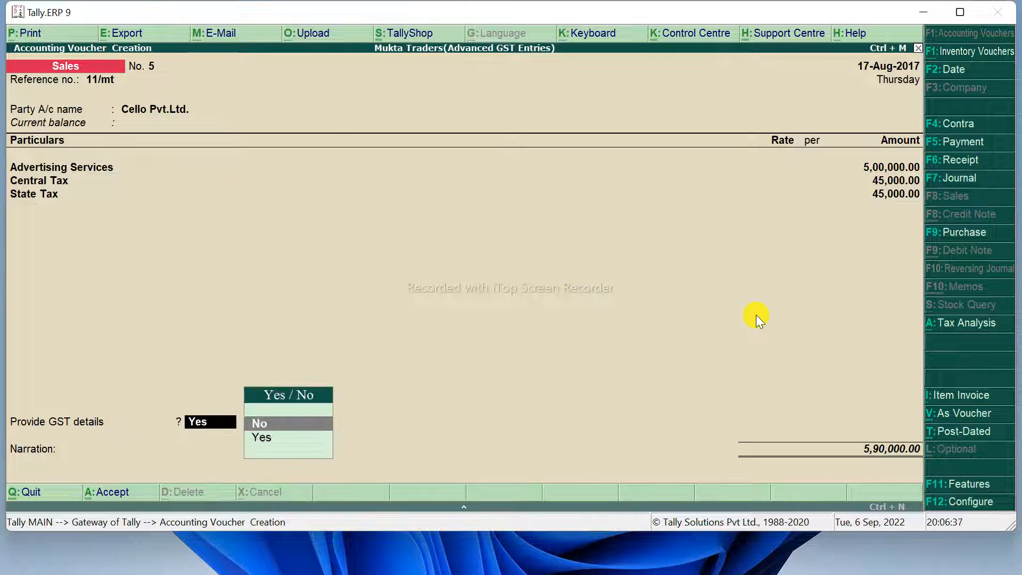
key(Return)
key(Return)
key(Return)
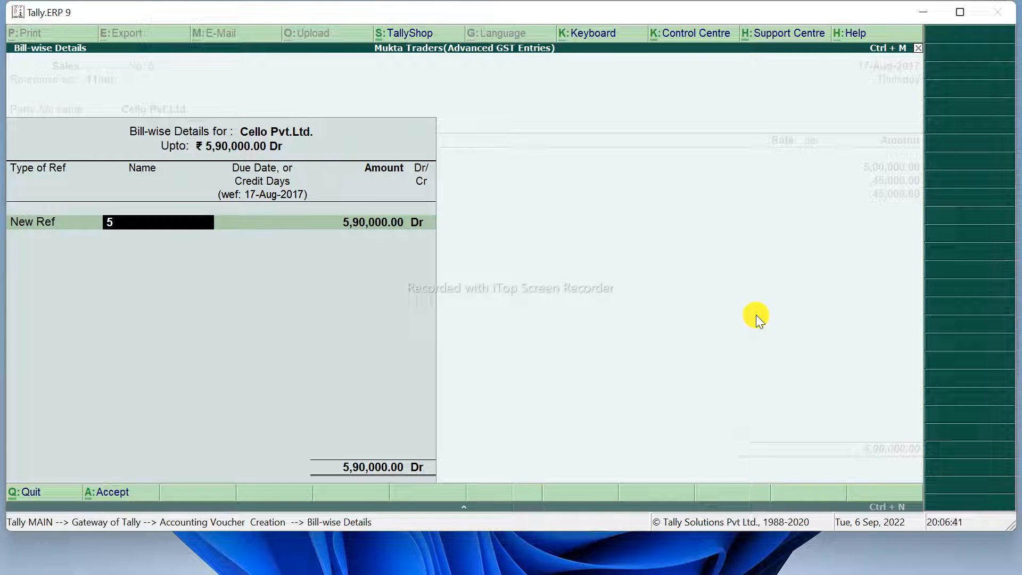
text(11/mt)
key(Return)
key(Return)
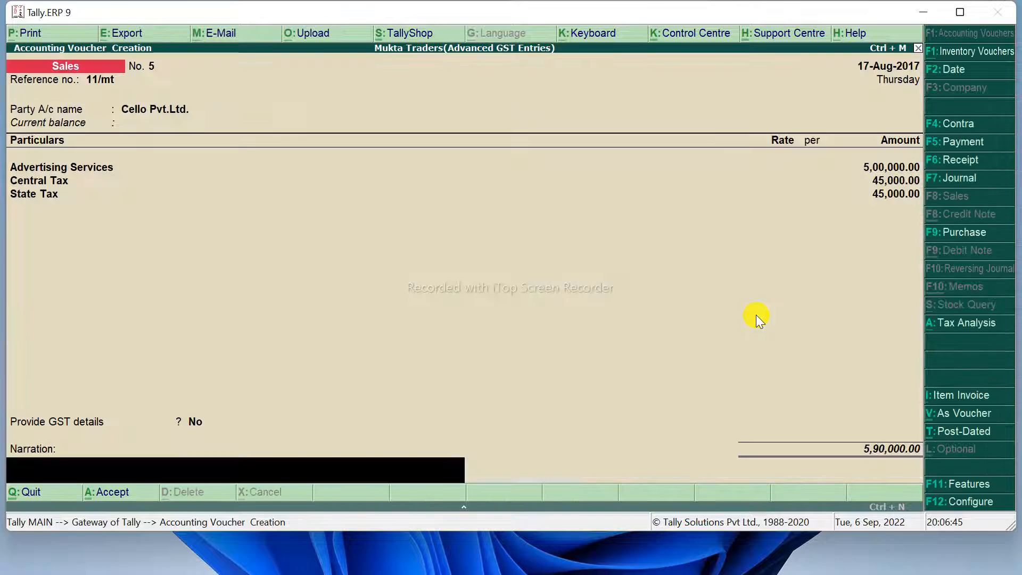
key(Return)
key(Return)
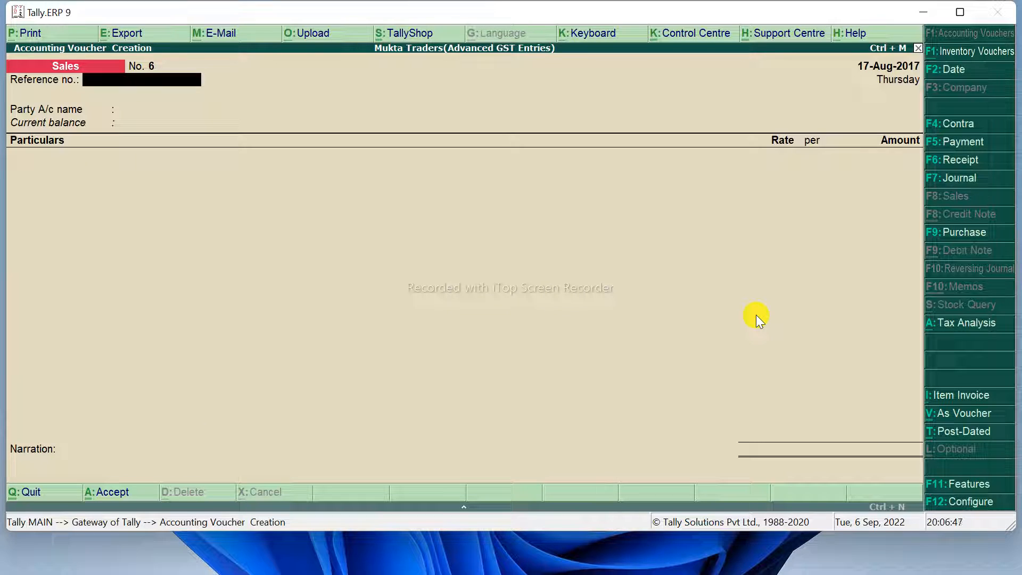
Step: Quit the blank voucher and open the GSTR-1 report from Statutory Reports > GST
key(Escape)
key(Return)
key(Down)
key(Down)
key(Down)
key(Down)
key(Down)
key(Down)
key(Down)
key(Down)
key(Return)
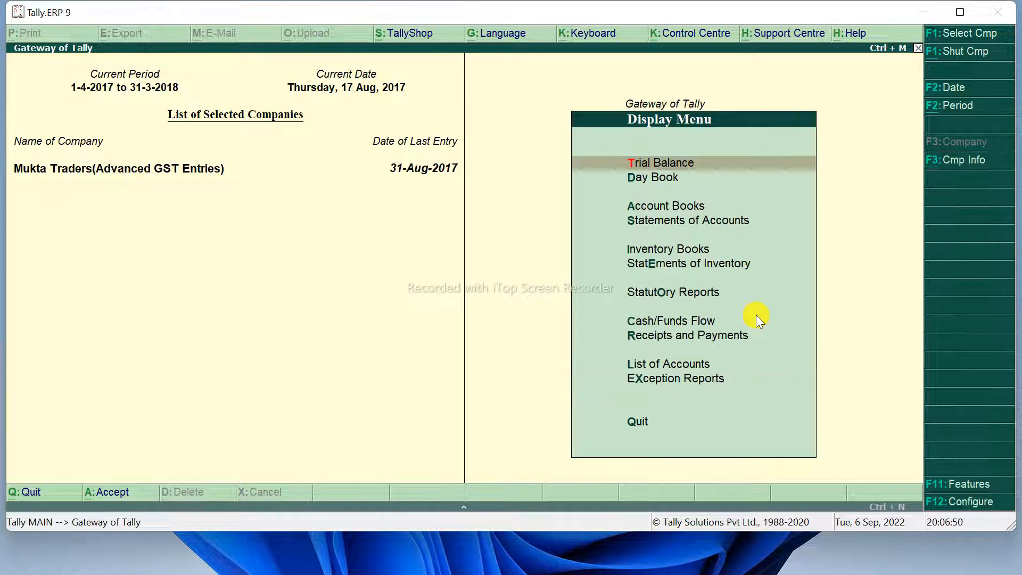
key(Down)
key(Down)
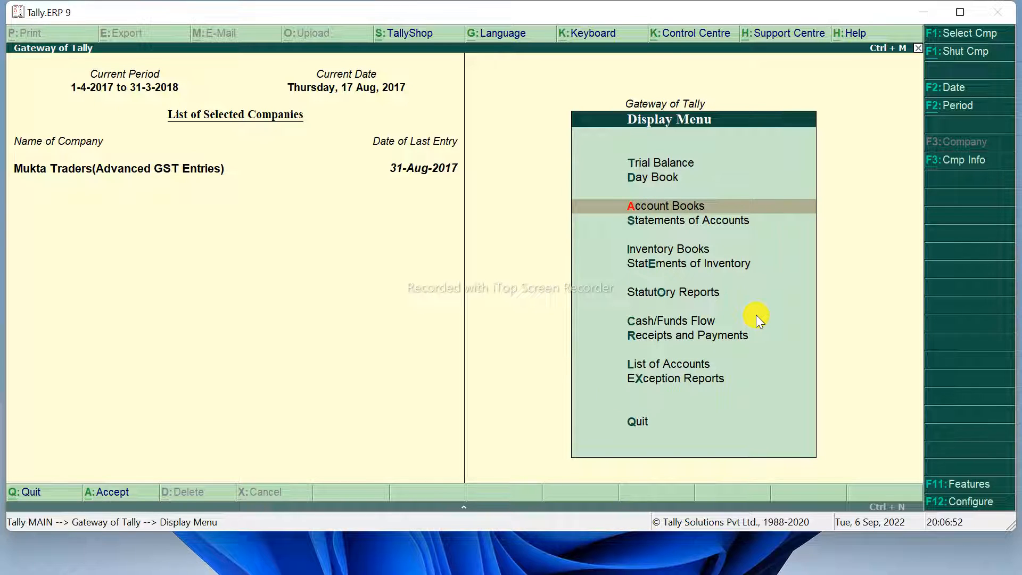
key(Down)
key(Down)
key(Down)
key(Down)
key(Return)
key(Return)
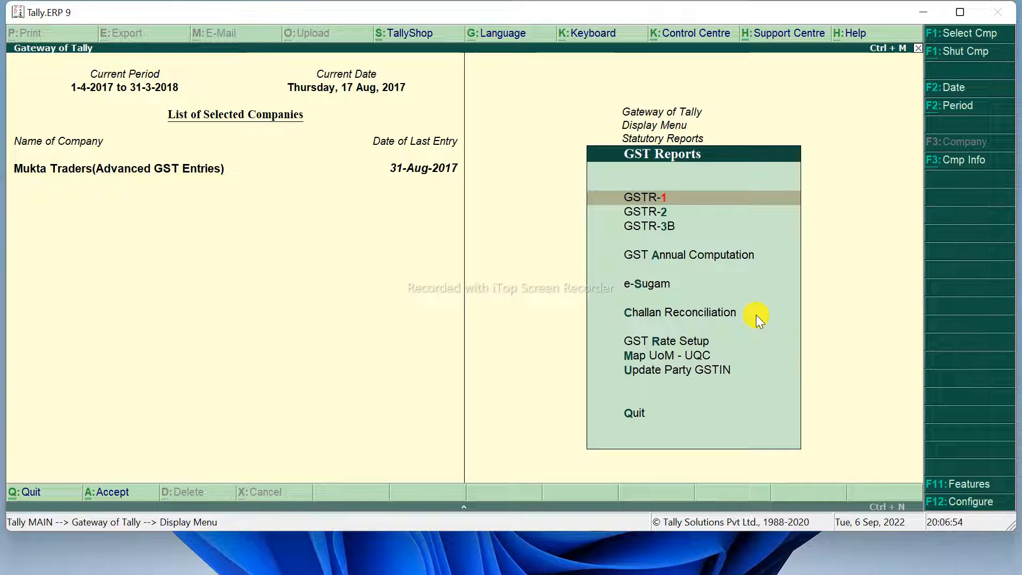
key(Return)
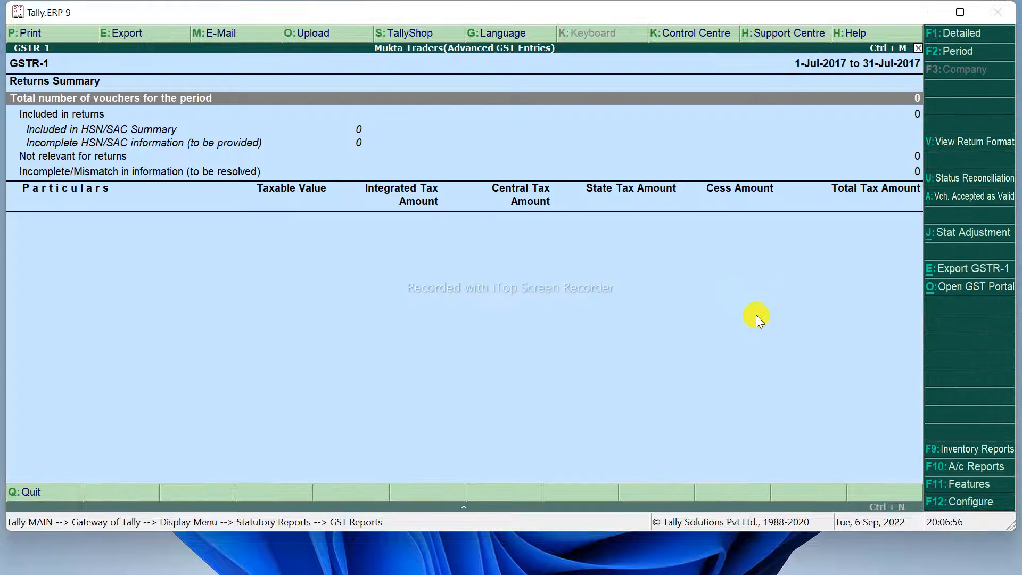
Step: Set the GSTR-1 period from 1-8-2017 to 31-8-2017
click(961, 47)
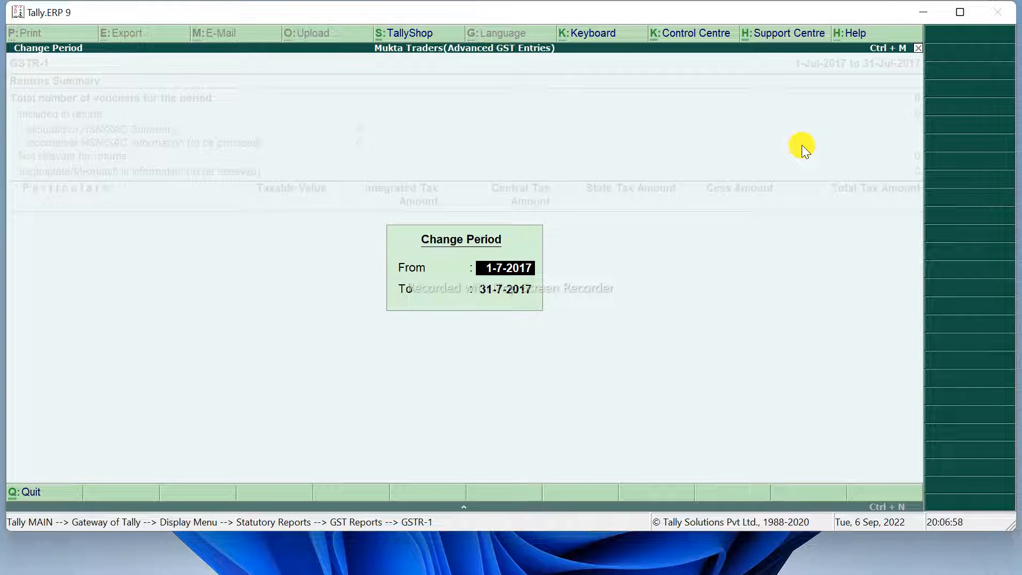
text(1-8)
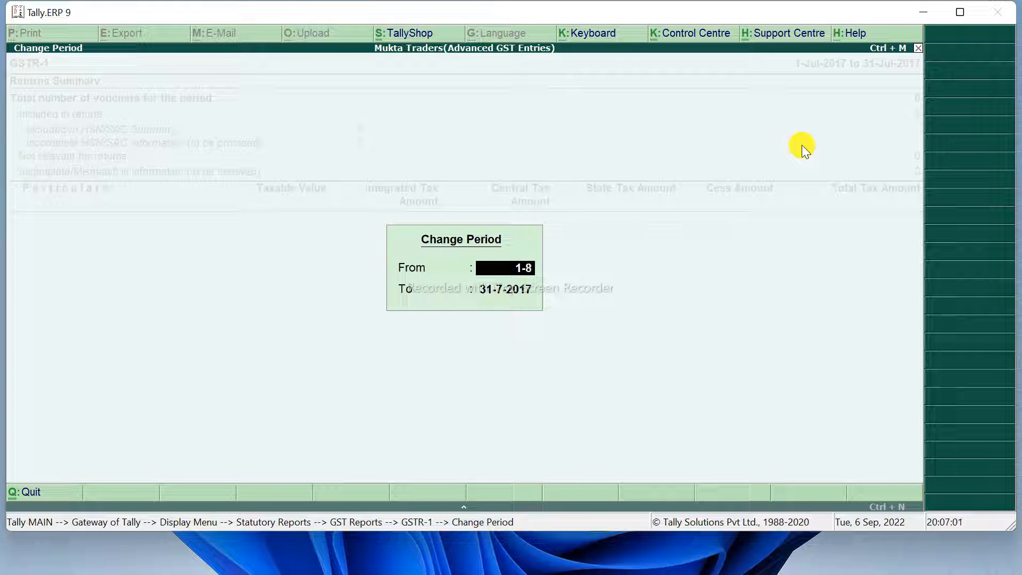
key(Return)
text(3)
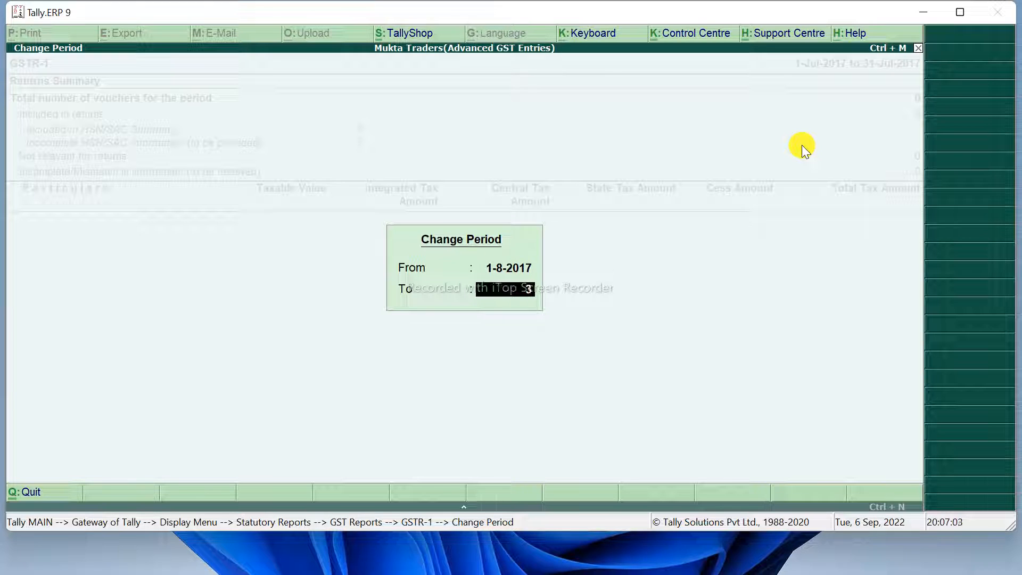
text(1-8)
key(Return)
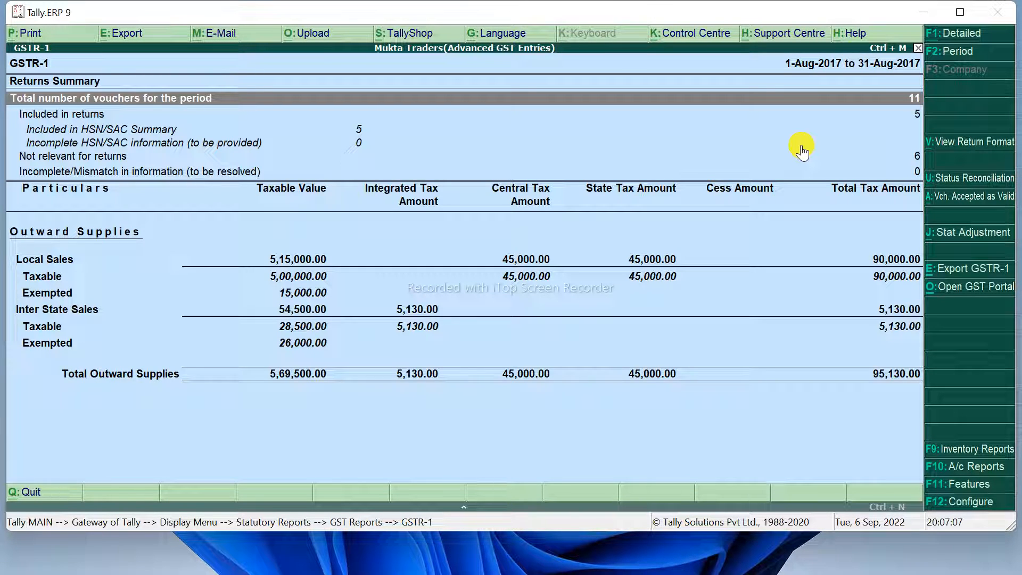
Step: Check Cello Pvt.Ltd.'s 5,90,000.00 invoice among the B2B invoices, then return to the Display Menu
click(974, 142)
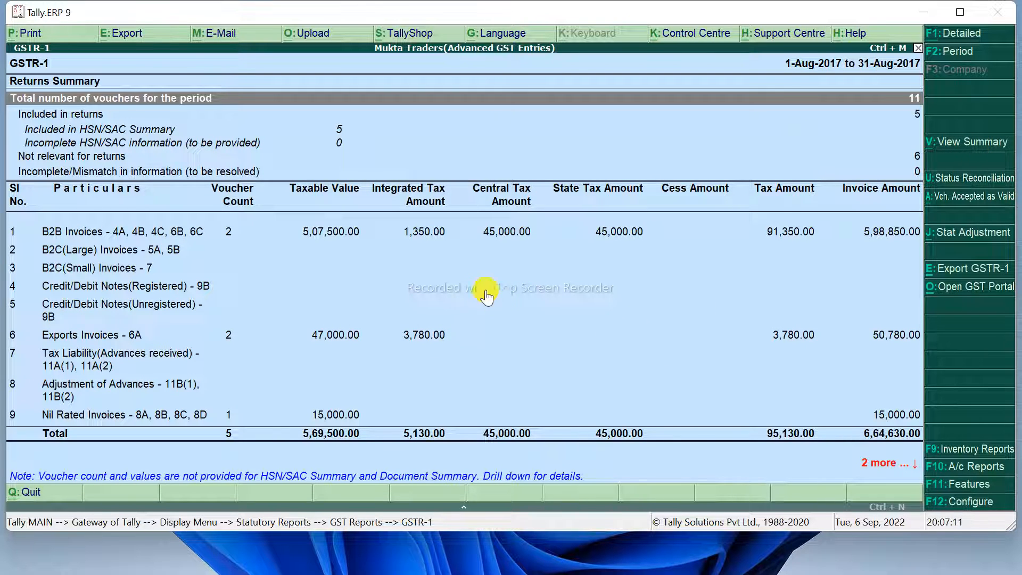
click(418, 232)
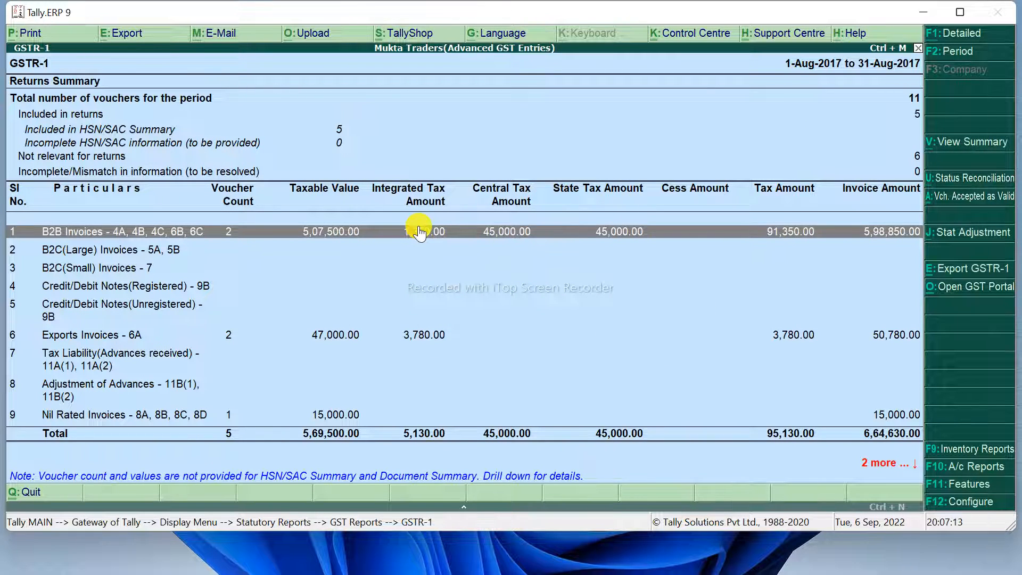
click(419, 232)
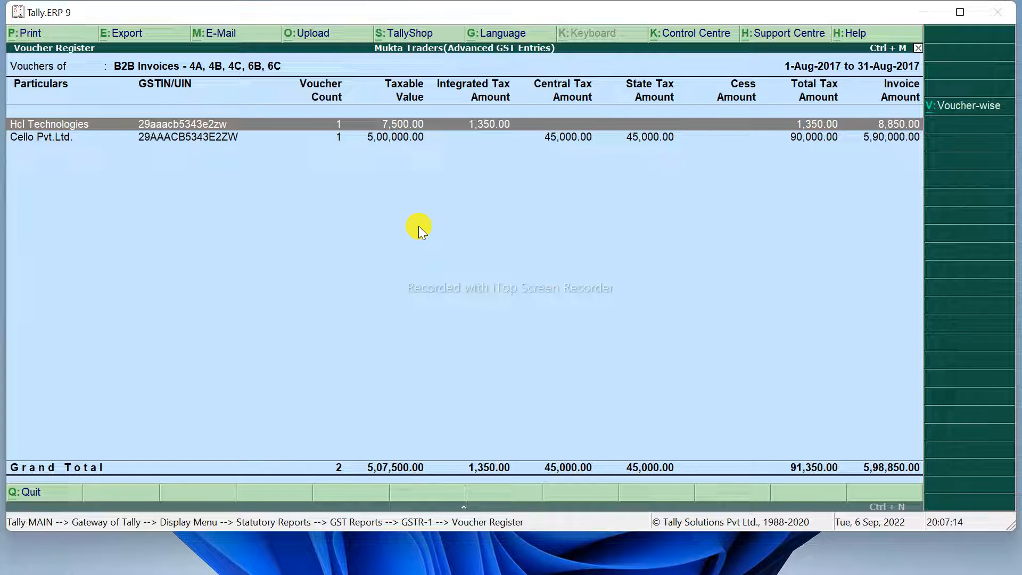
key(Down)
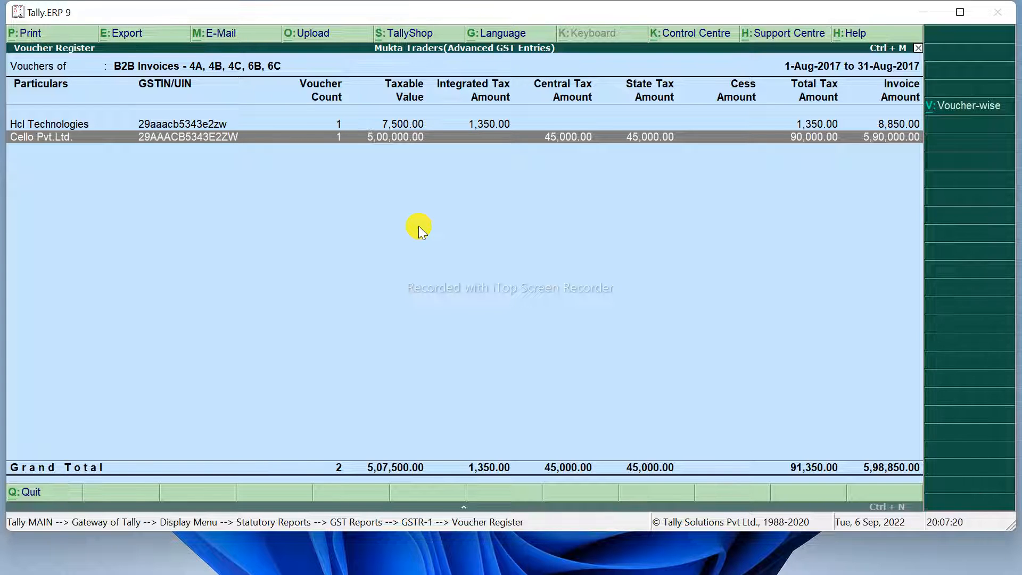
key(Escape)
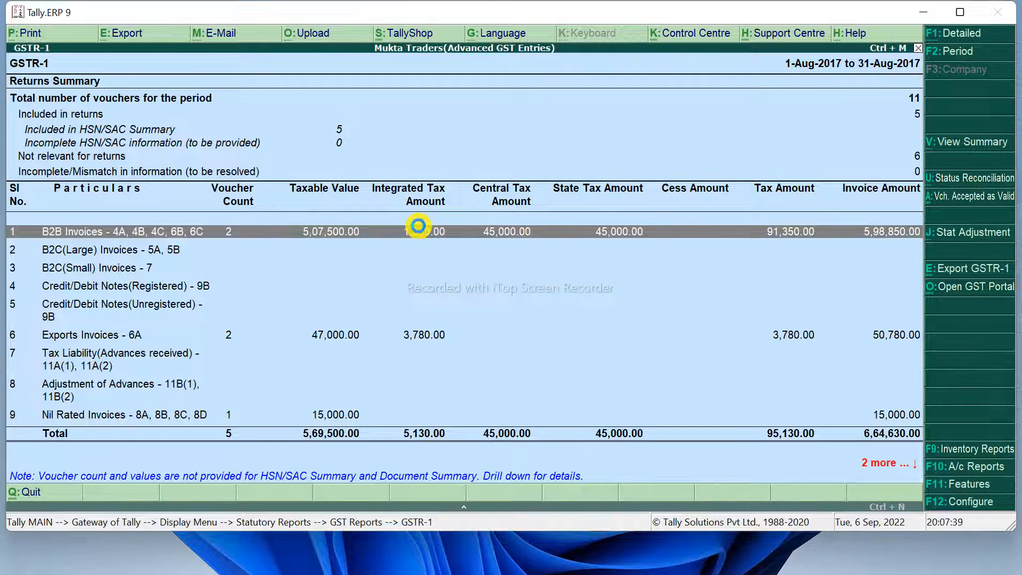
key(Escape)
key(Escape)
key(Escape)
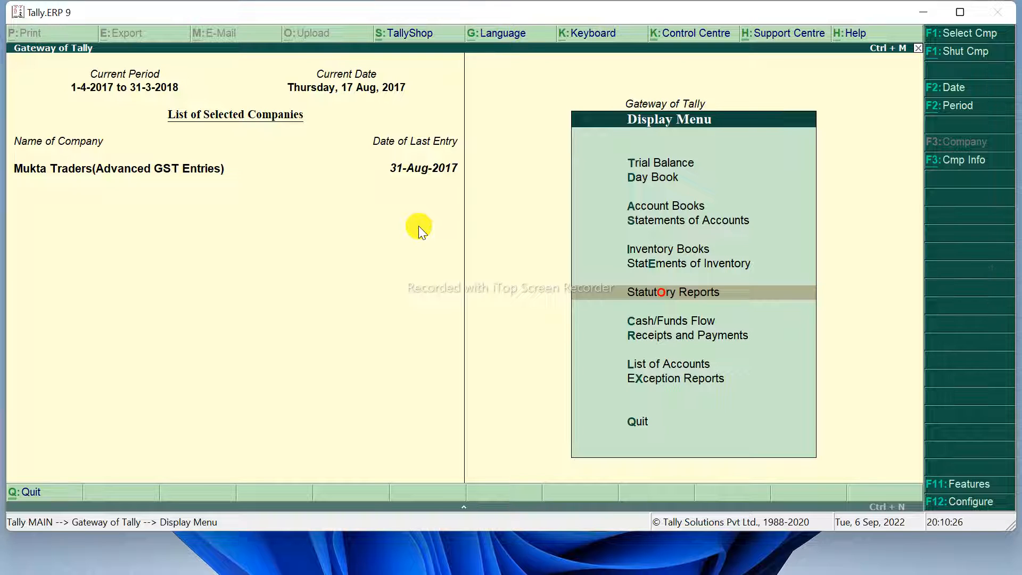
Step: Start Sales voucher No. 6 dated 18-8-2017 with reference number 12/mt
key(Escape)
key(Up)
key(Up)
key(Up)
key(Up)
key(Up)
key(Up)
key(Up)
key(Up)
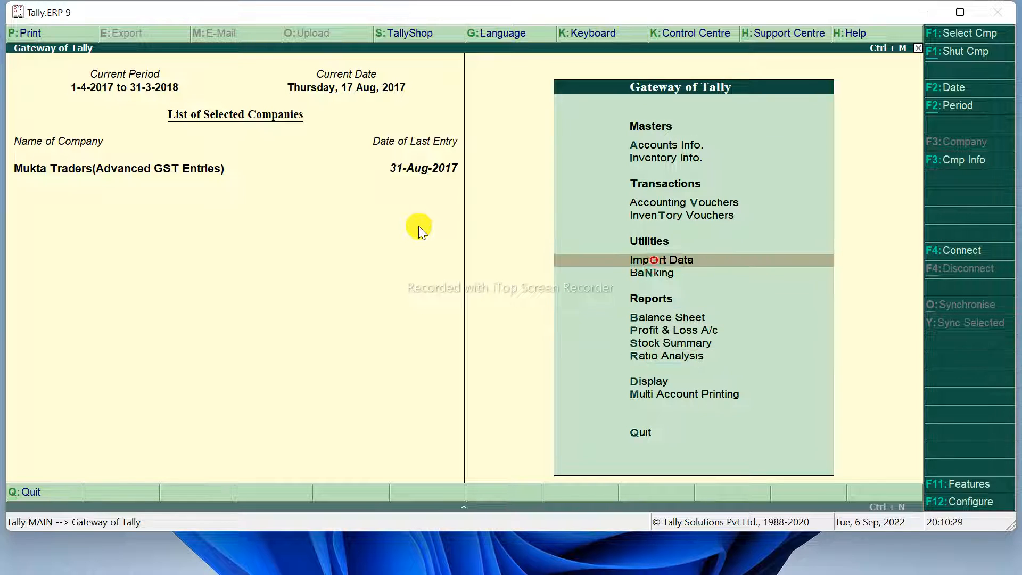
key(Return)
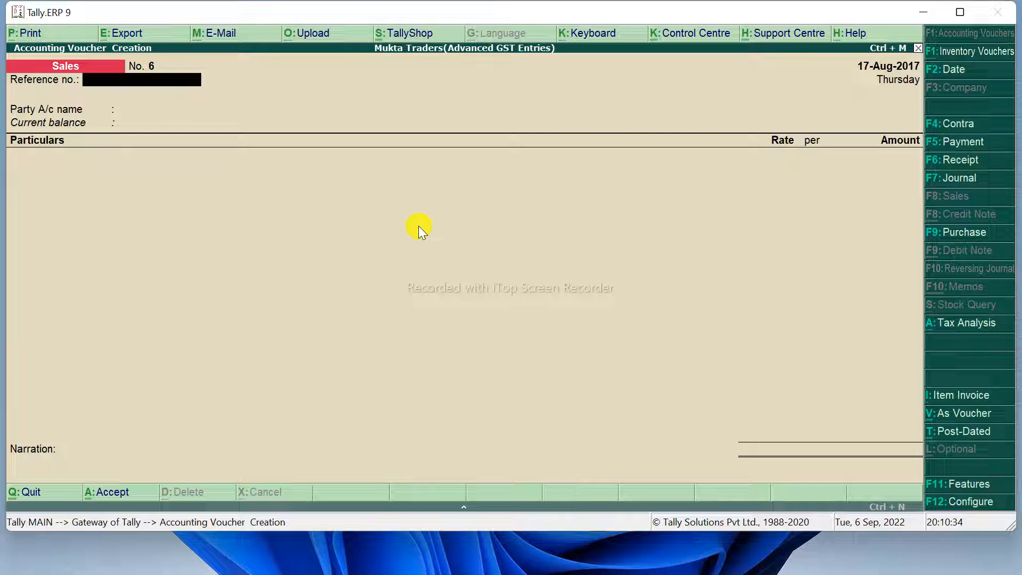
key(F2)
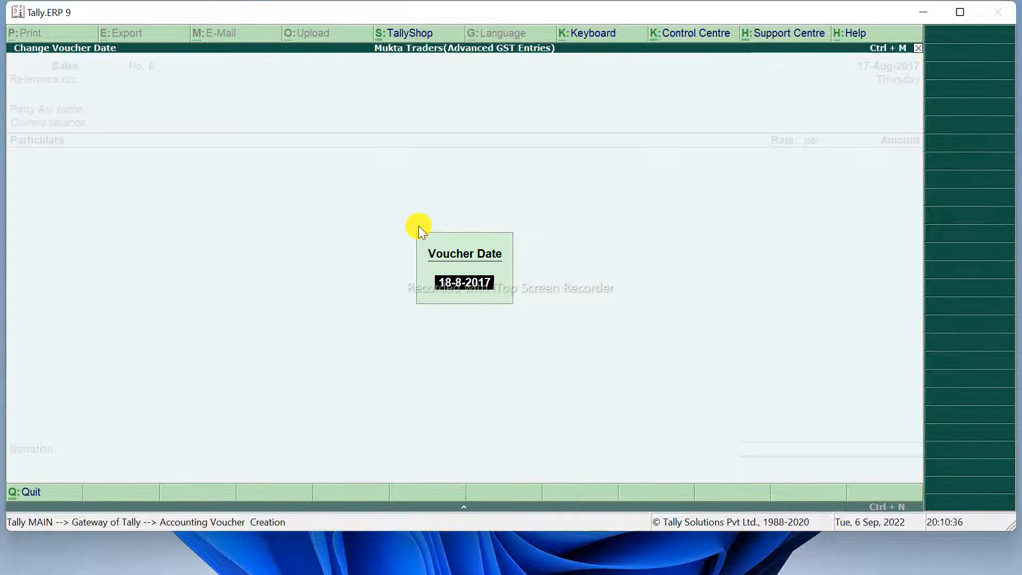
key(Return)
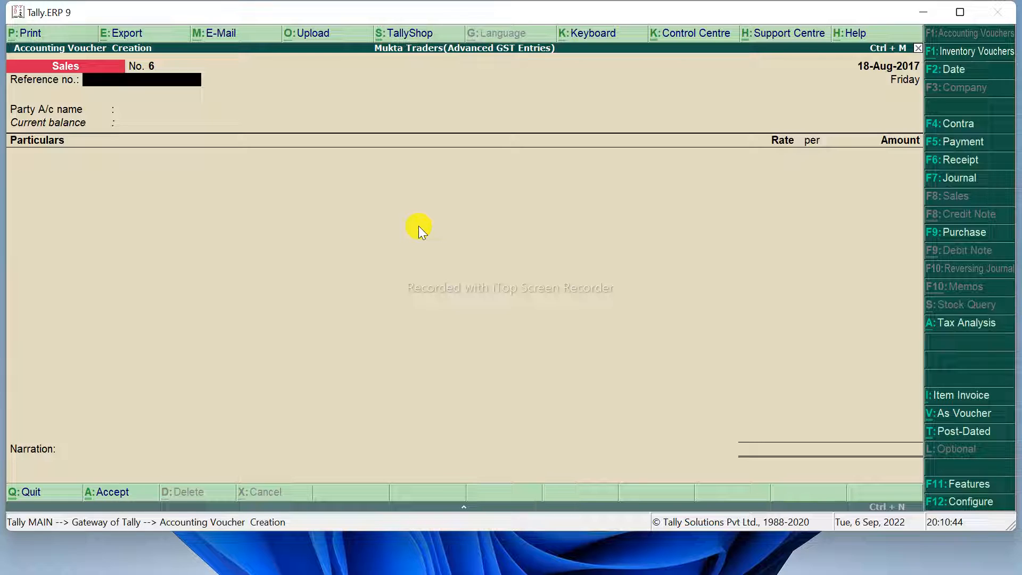
text(12/mt)
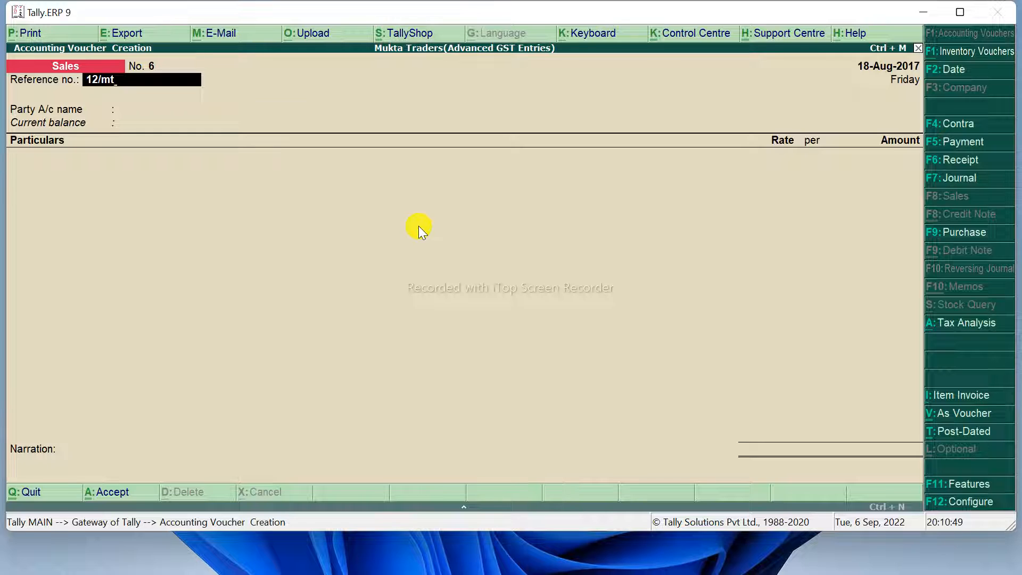
key(Return)
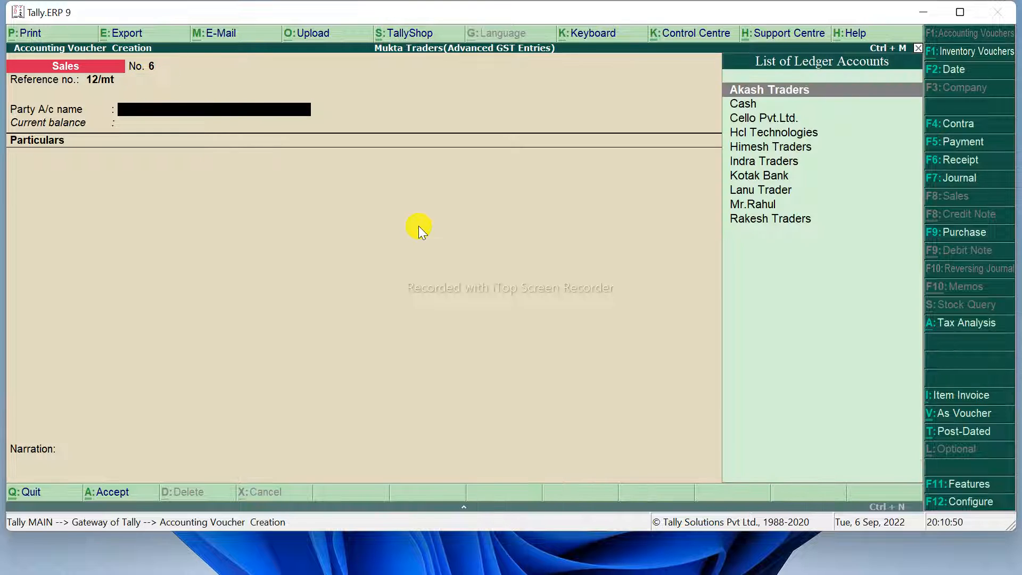
Step: Create the party ledger Khushi Farm under Sundry Debtors with bill-by-bill balances enabled
key(alt+c)
text(Kh)
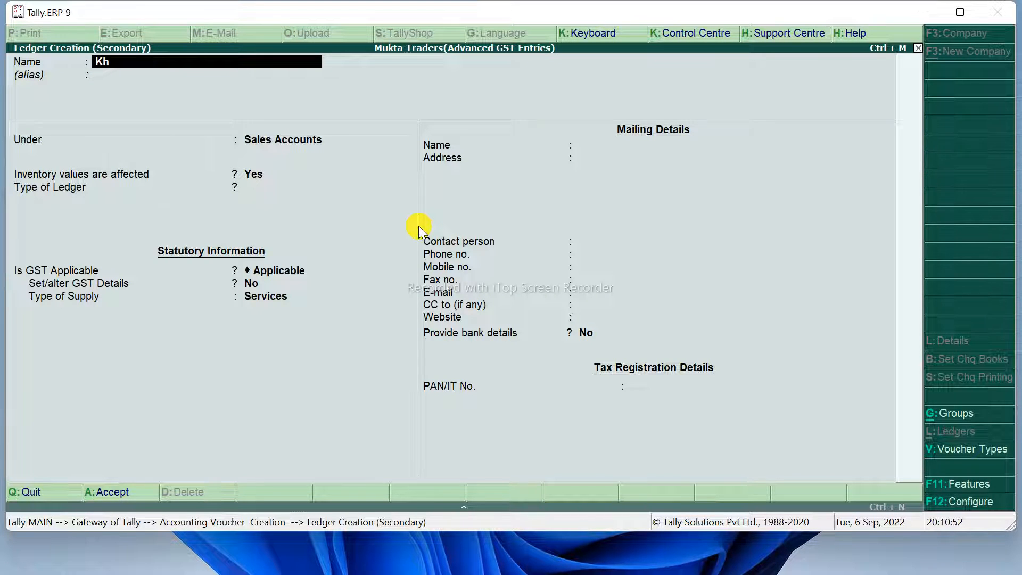
text(ushi Farm)
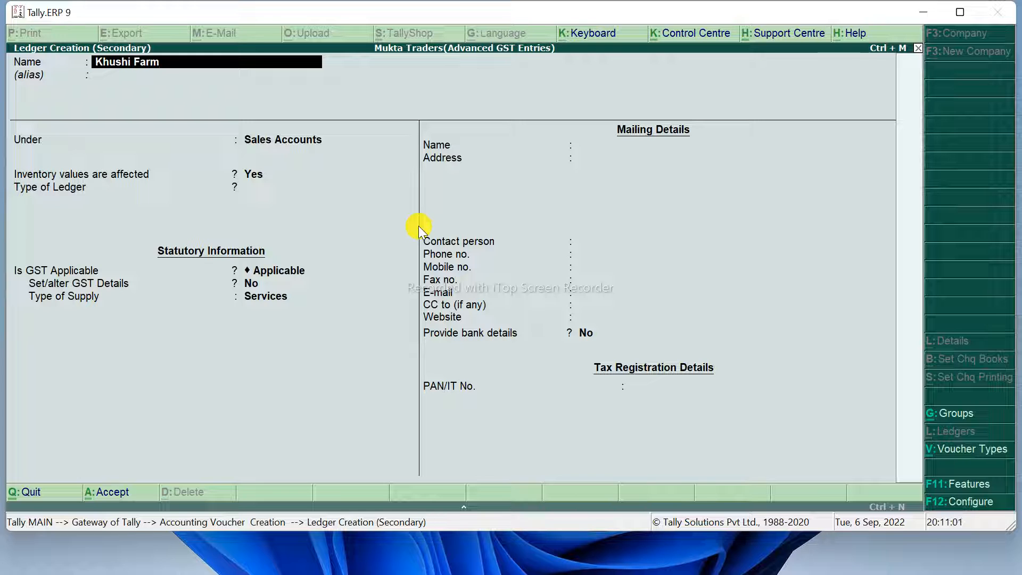
key(Return)
text(Su)
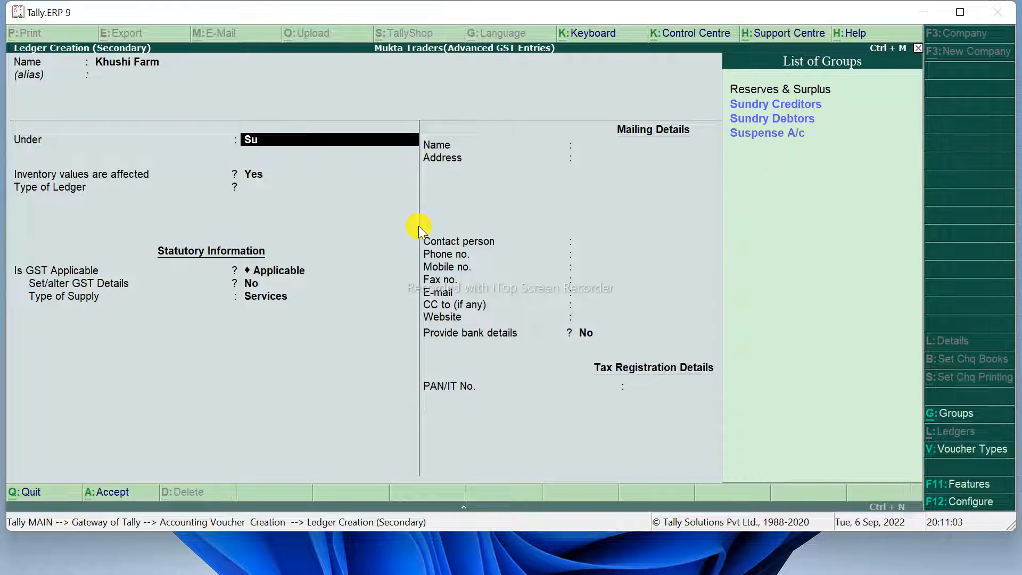
key(Down)
key(Down)
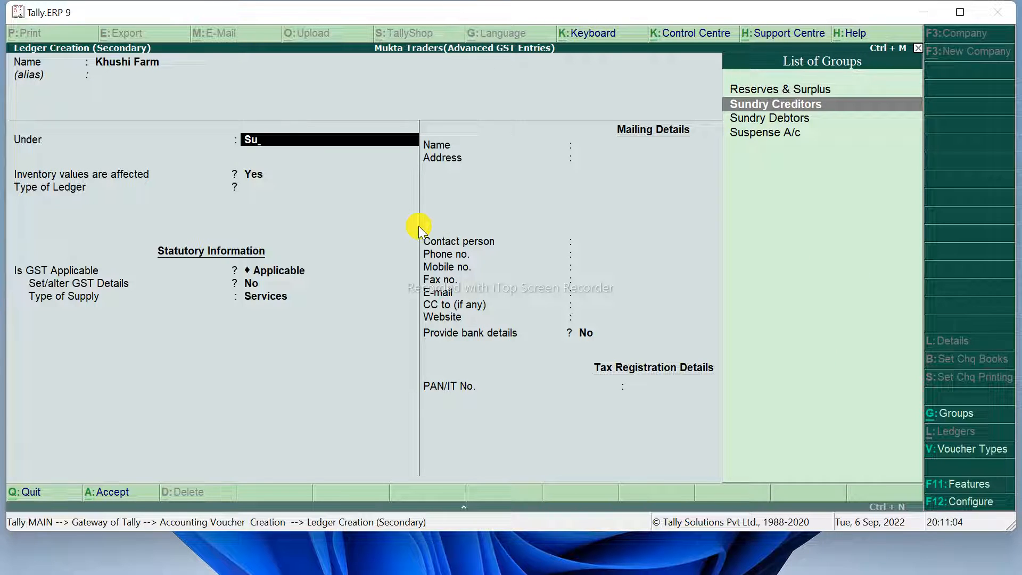
key(Return)
text(y)
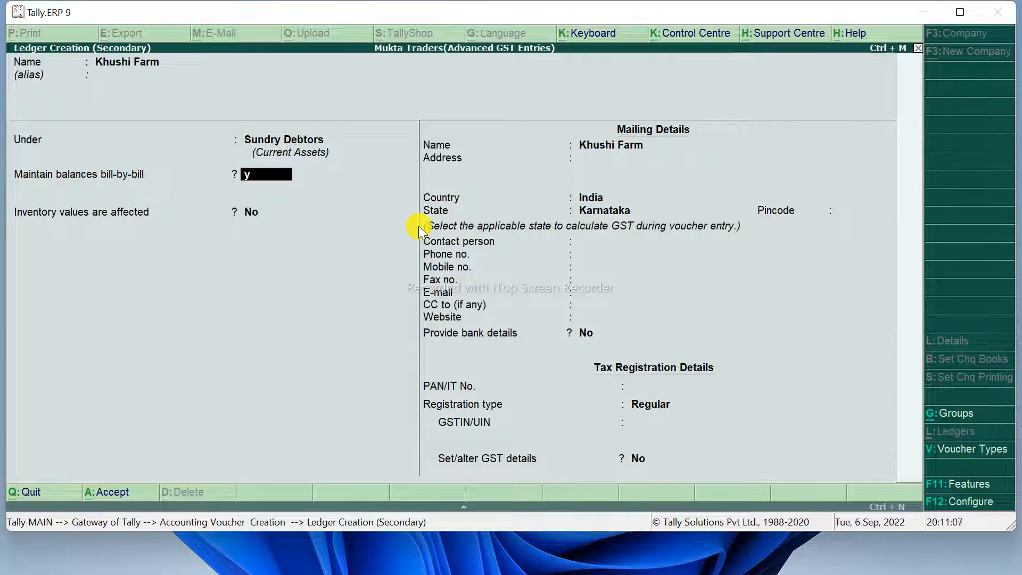
key(Return)
key(Return)
key(Return)
key(Return)
key(Return)
key(Return)
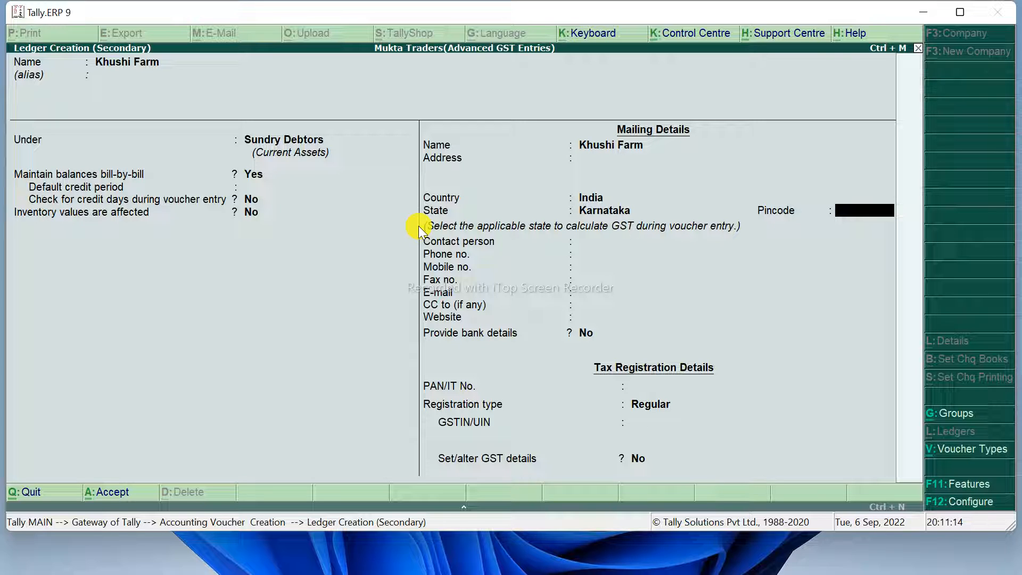
Step: Enter Khushi Farm's GSTIN and save the ledger as the voucher's party
key(Return)
key(Return)
key(Return)
key(Return)
key(Return)
key(Return)
key(Return)
key(Return)
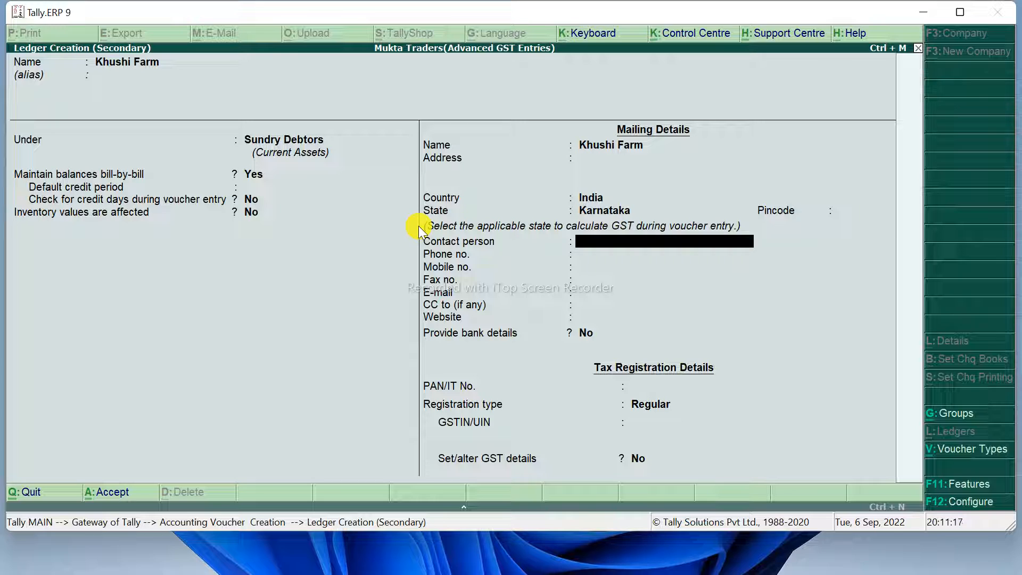
key(Return)
key(Return)
key(Return)
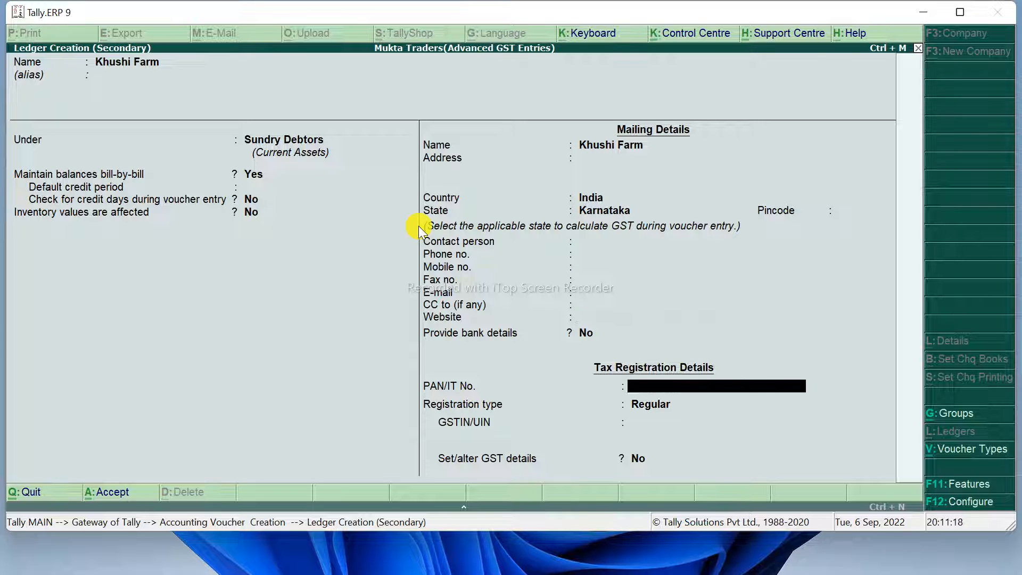
text(2)
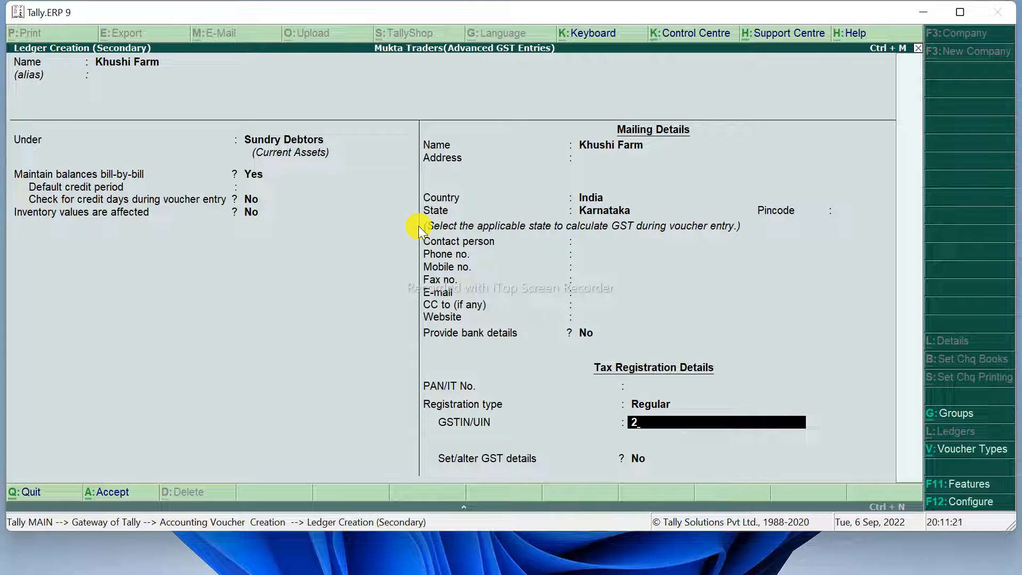
text(9AAACB5343E2ZW)
key(Return)
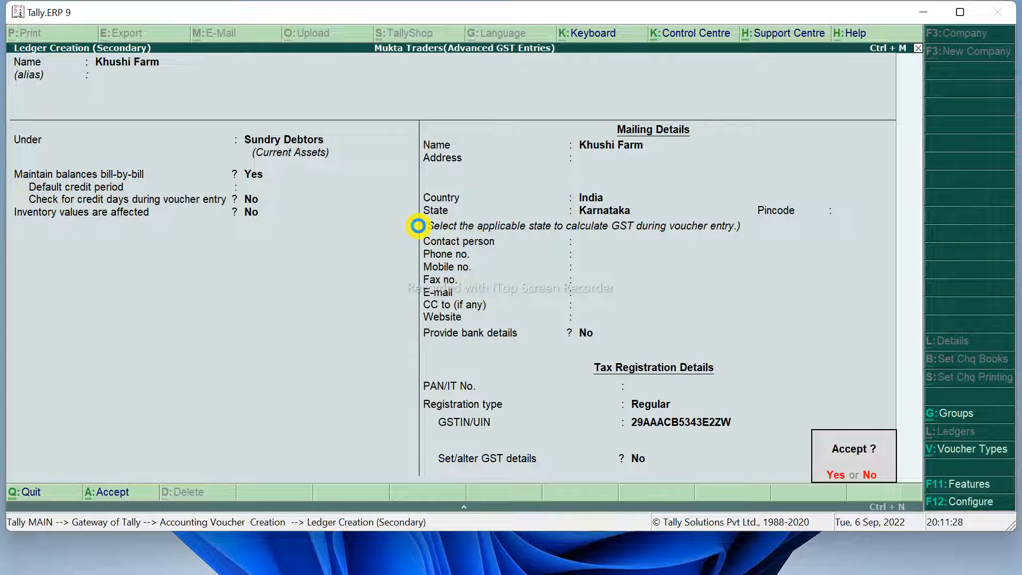
key(Return)
key(Return)
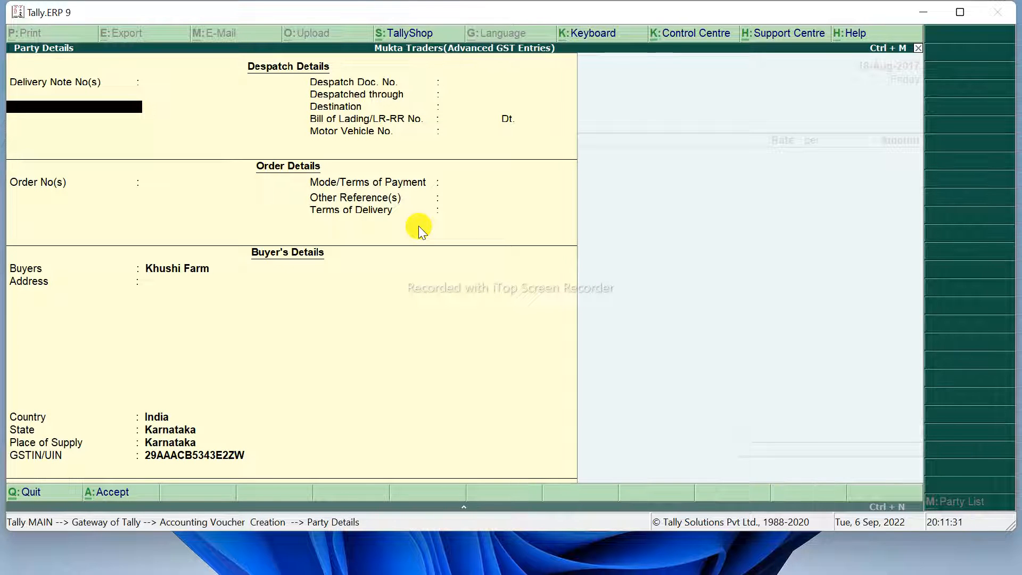
Step: Create a new sales ledger named Agricultural Services under Sales Accounts
key(ctrl+a)
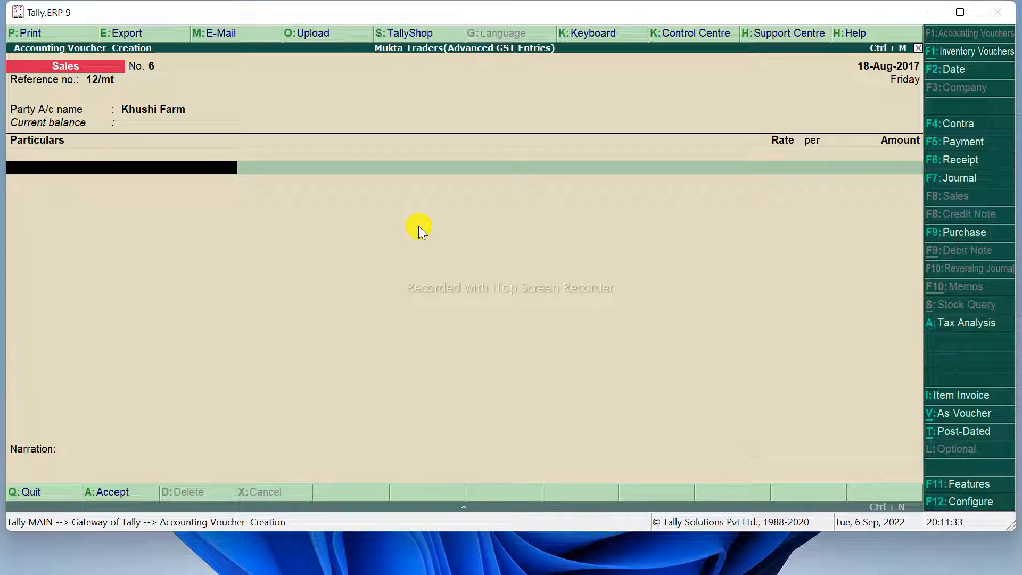
key(alt+c)
text(Agricul)
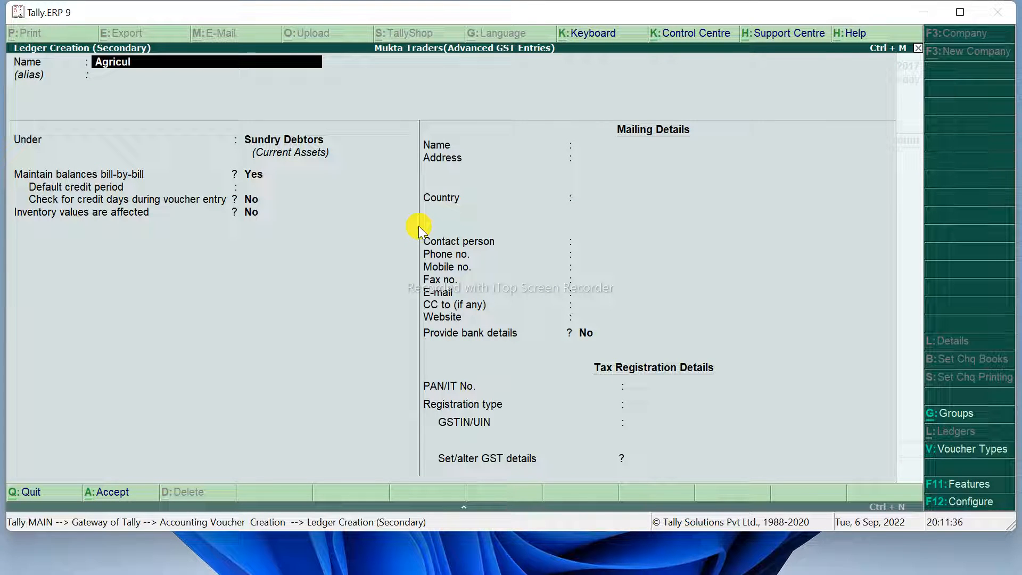
text(tural Services)
key(Return)
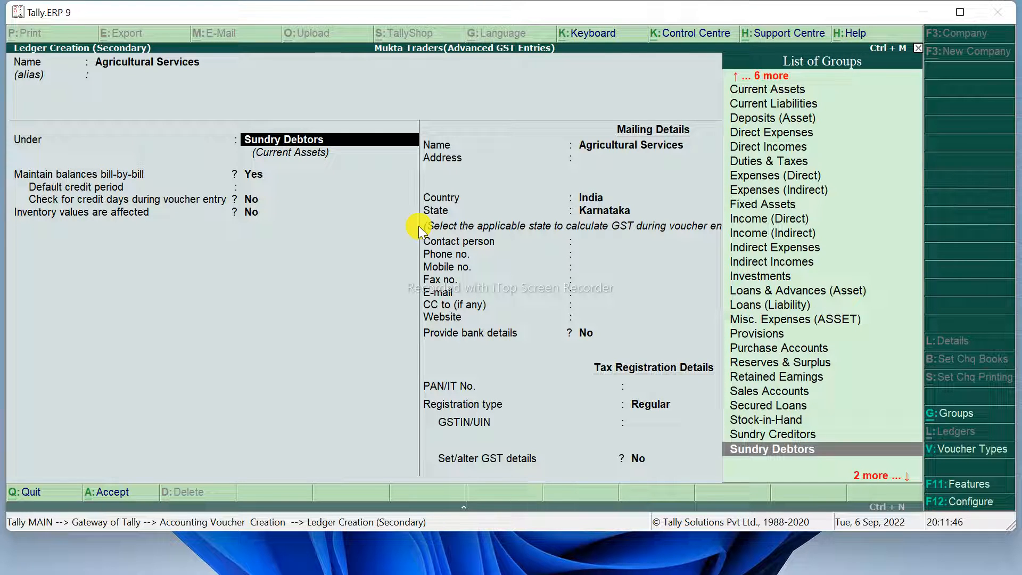
text(Sa)
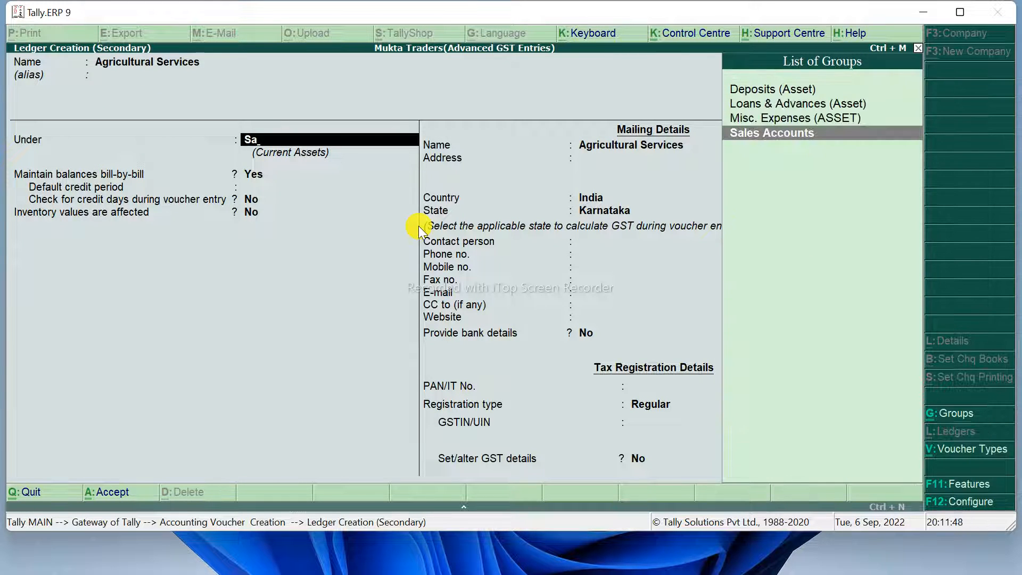
key(Return)
Step: Set Agricultural Services' Set/alter GST Details option to Yes
key(Return)
key(Return)
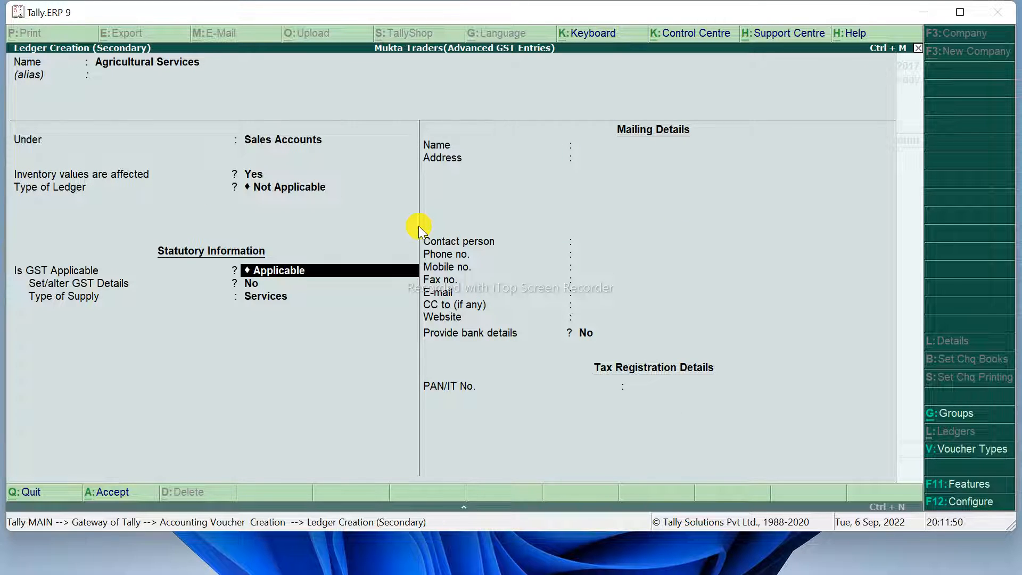
key(Return)
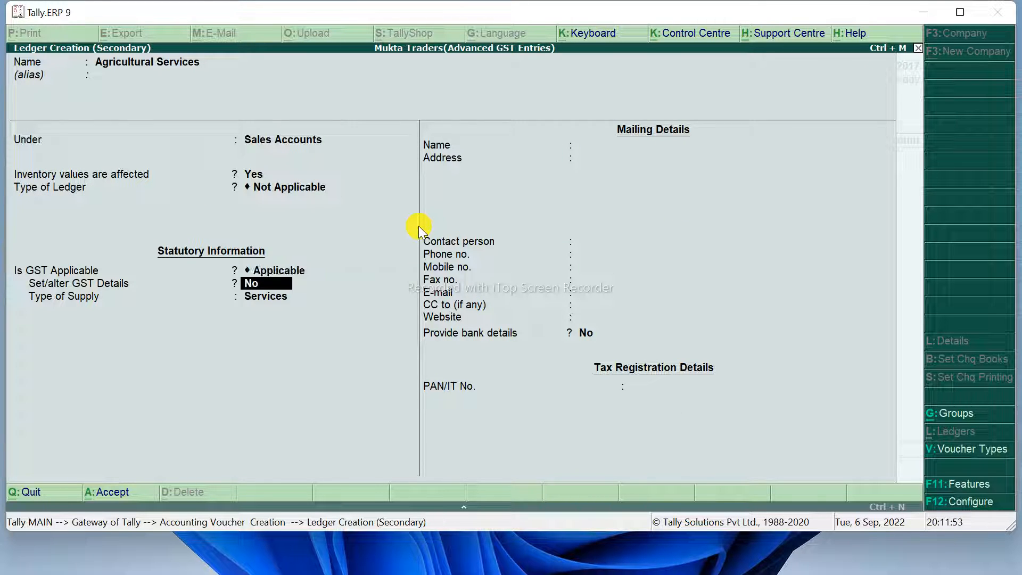
key(Return)
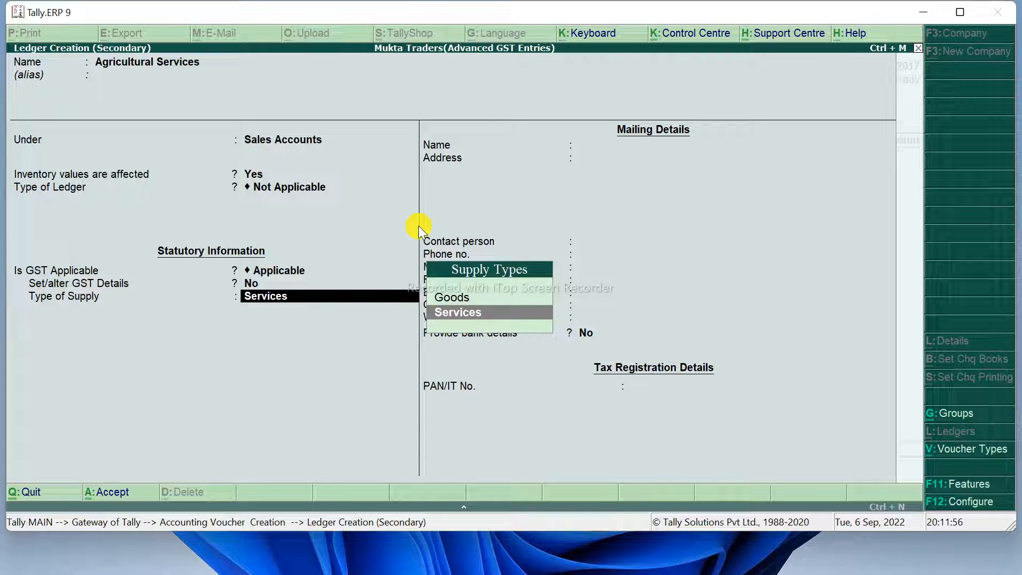
key(BackSpace)
text(y)
key(Return)
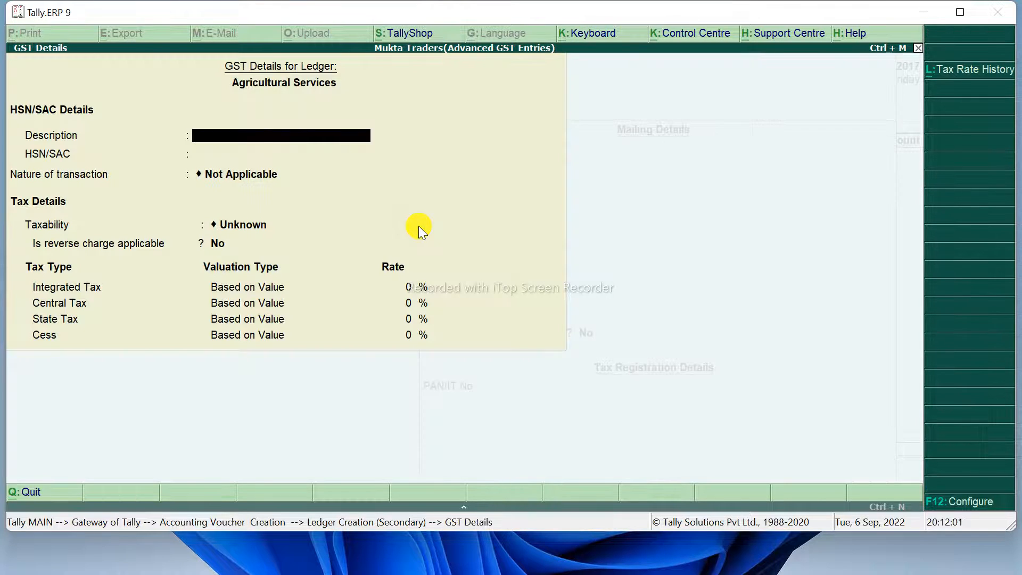
Step: Give the ledger description Agricultural Services and HSN/SAC code 23456
text(Agricultural Services)
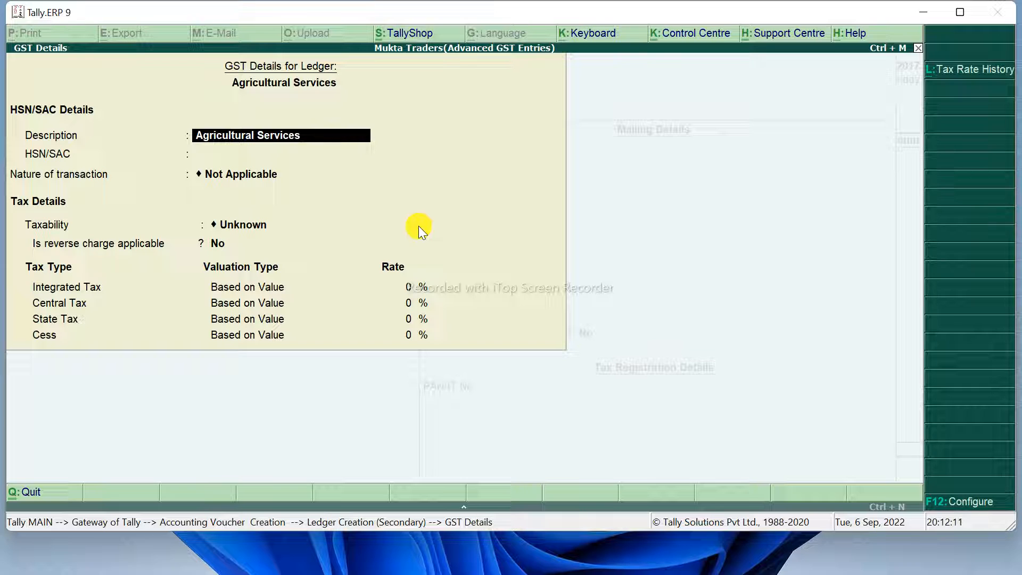
key(Return)
text(23456)
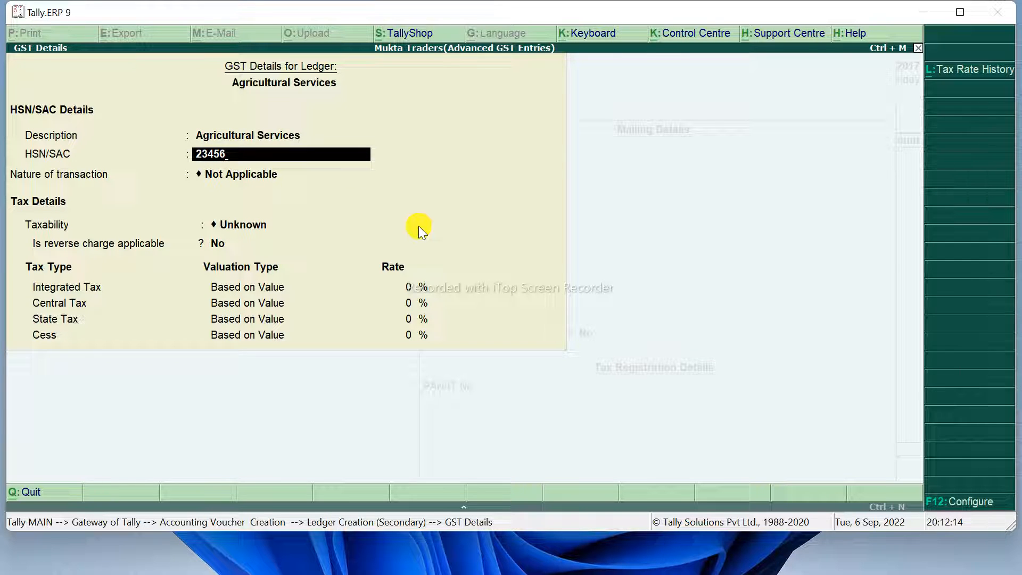
key(Return)
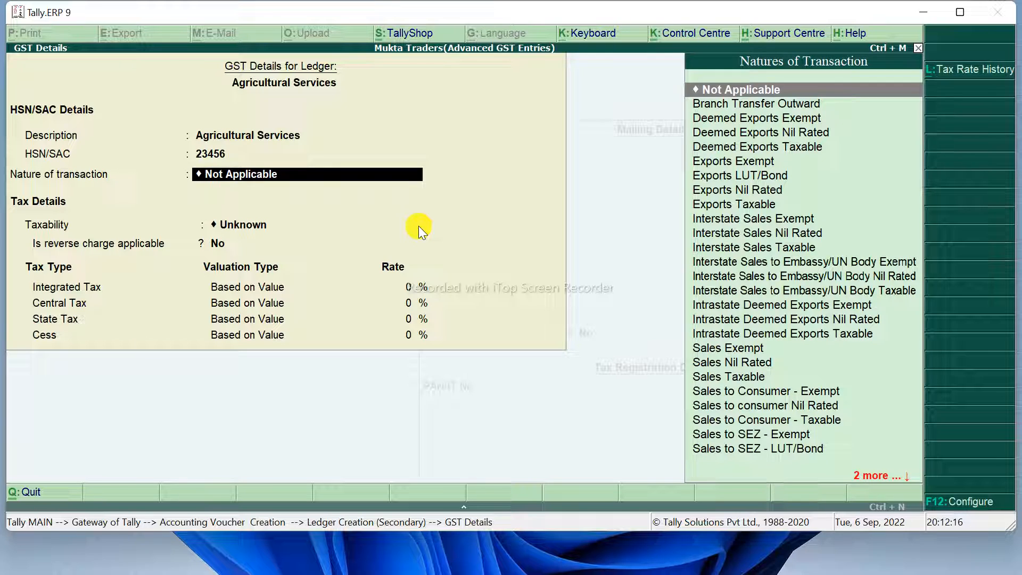
Step: Choose Sales Exempt as the nature of transaction, keep Services as the supply type, and save the ledger
key(Down)
key(Down)
key(Down)
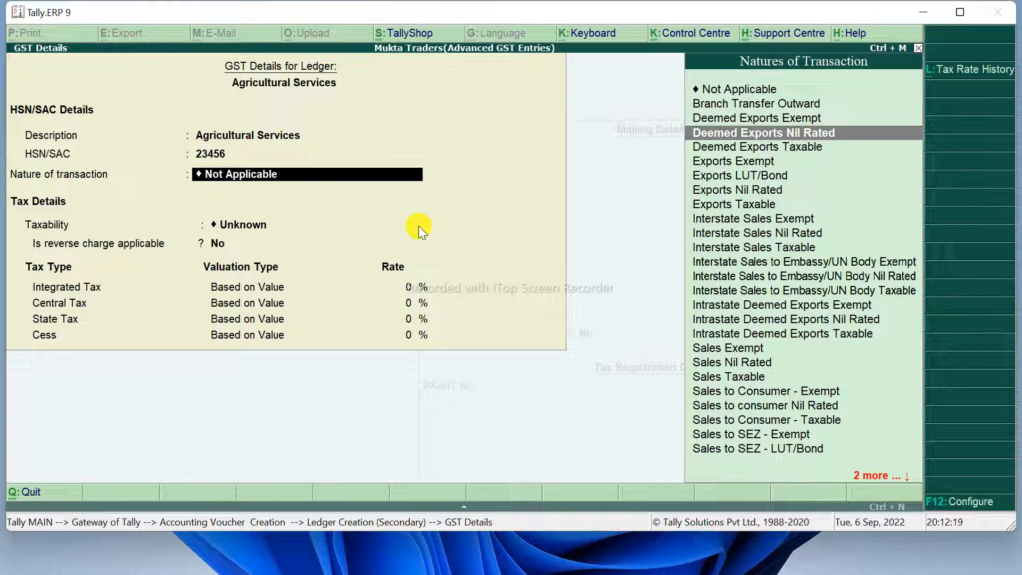
key(Down)
key(Down)
key(Down)
key(Down)
key(Down)
key(Down)
key(Down)
key(Down)
key(Down)
key(Down)
key(Down)
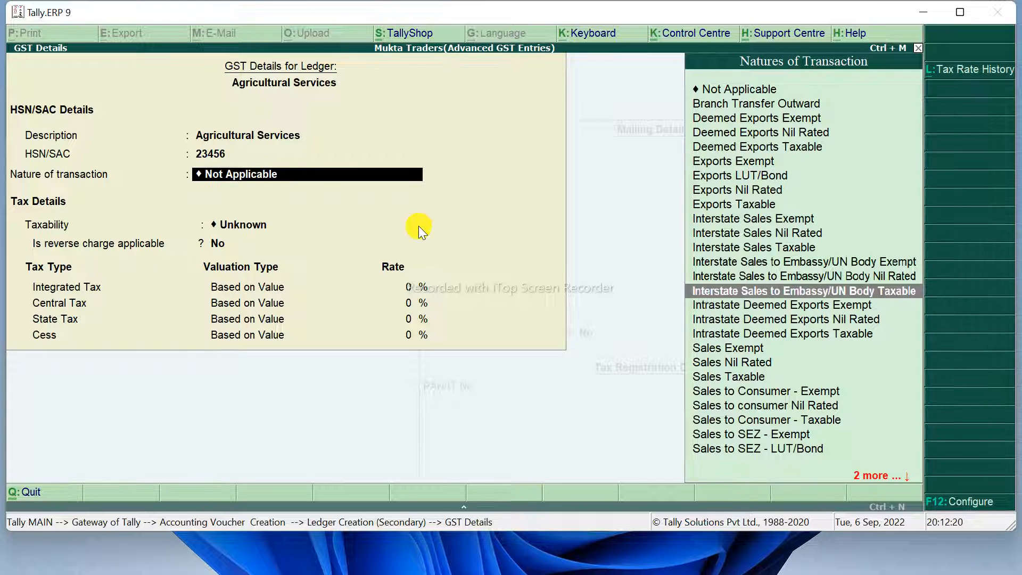
key(Down)
key(Down)
key(Down)
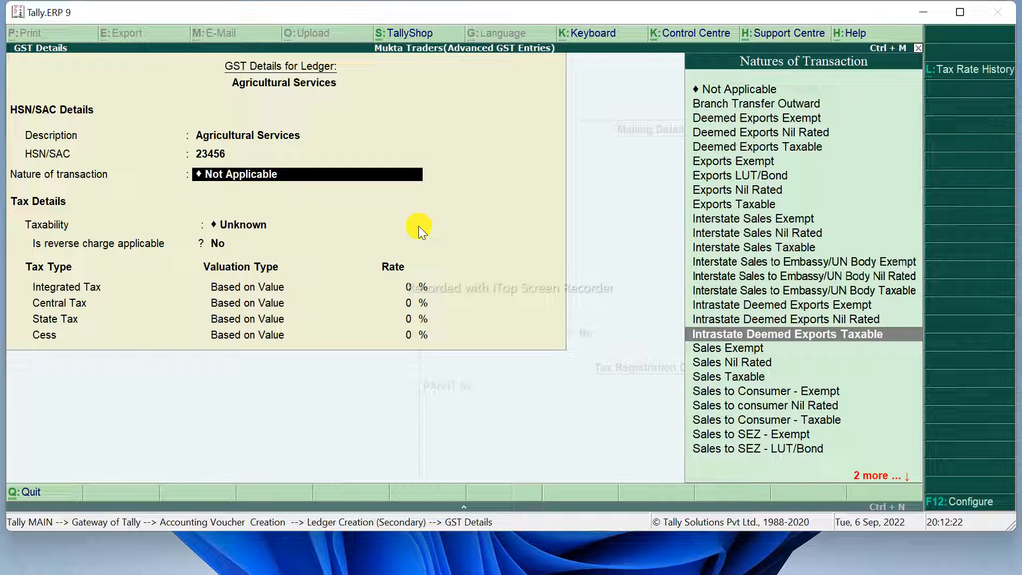
key(Down)
key(Down)
key(Down)
key(Down)
key(Down)
key(Down)
key(Down)
key(Down)
key(Down)
key(Down)
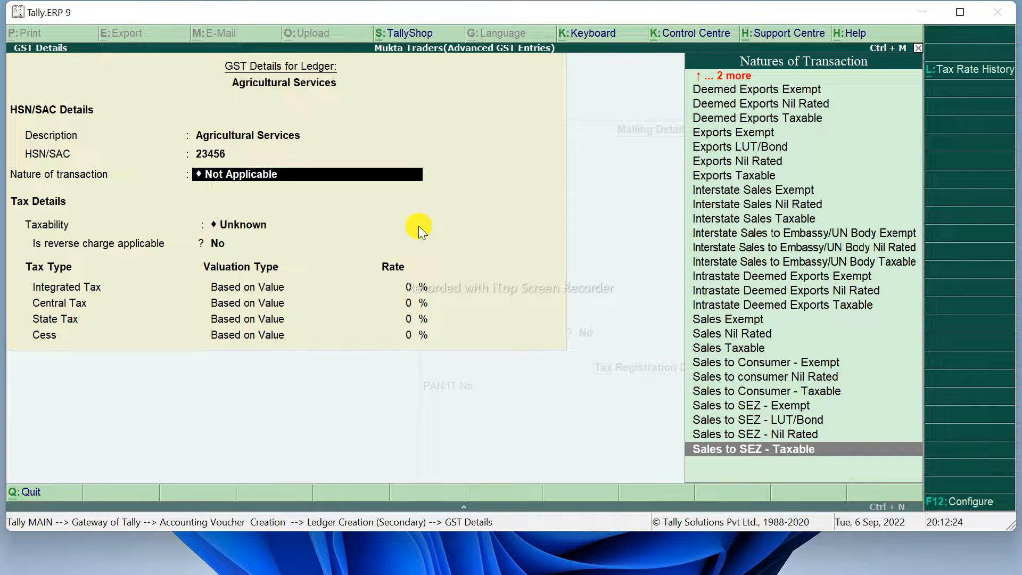
key(Up)
key(Up)
key(Up)
key(Up)
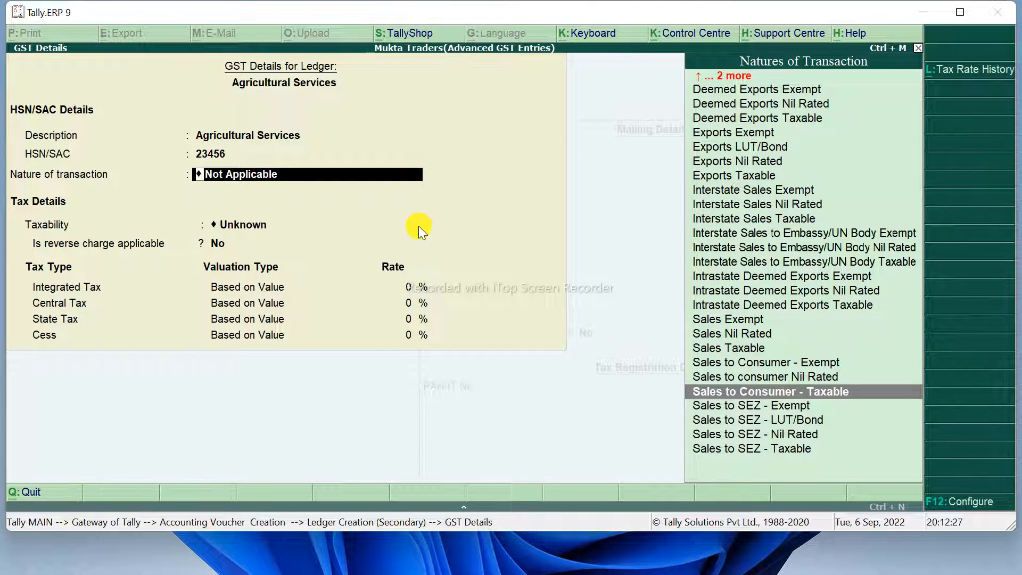
key(Up)
key(Up)
key(Up)
key(Up)
key(Up)
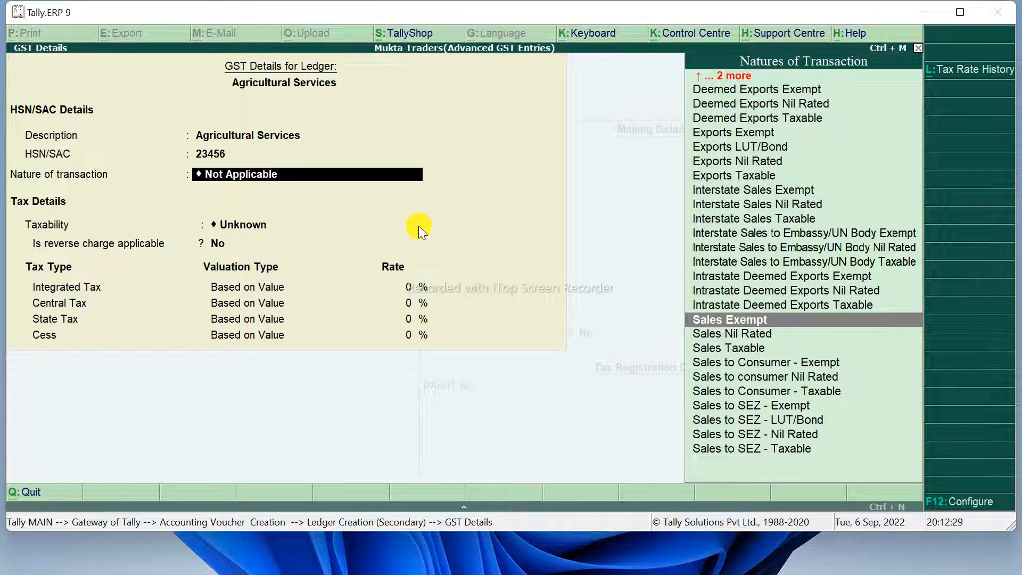
key(Escape)
key(Return)
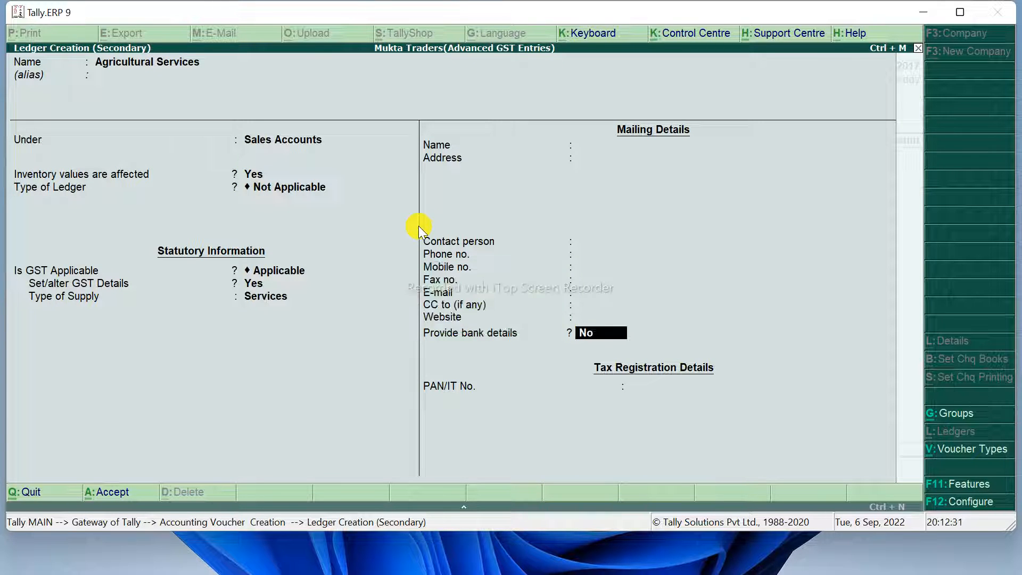
key(Return)
key(Return)
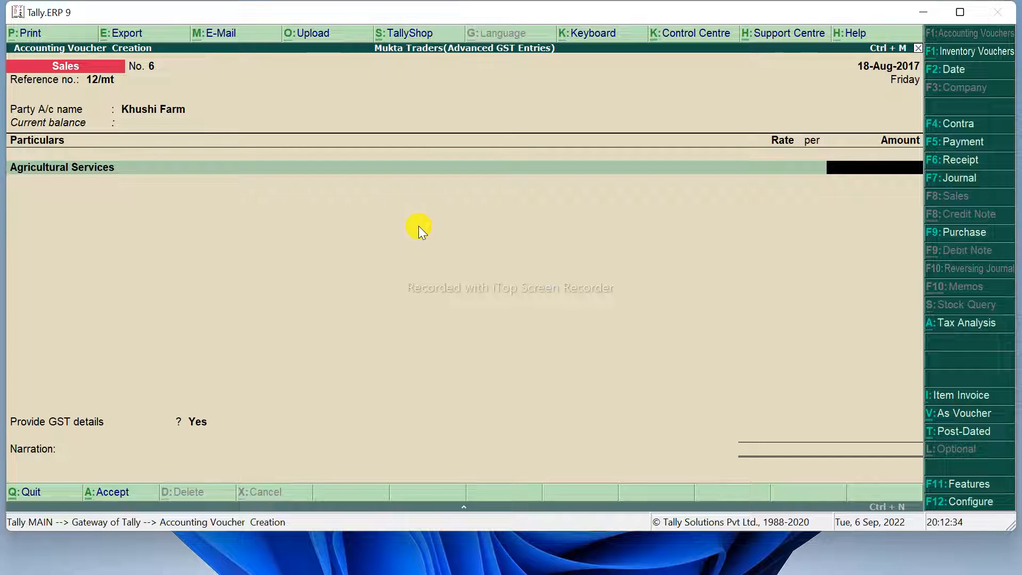
Step: Enter 50,000 for Agricultural Services and review the detailed tax analysis
text(50000)
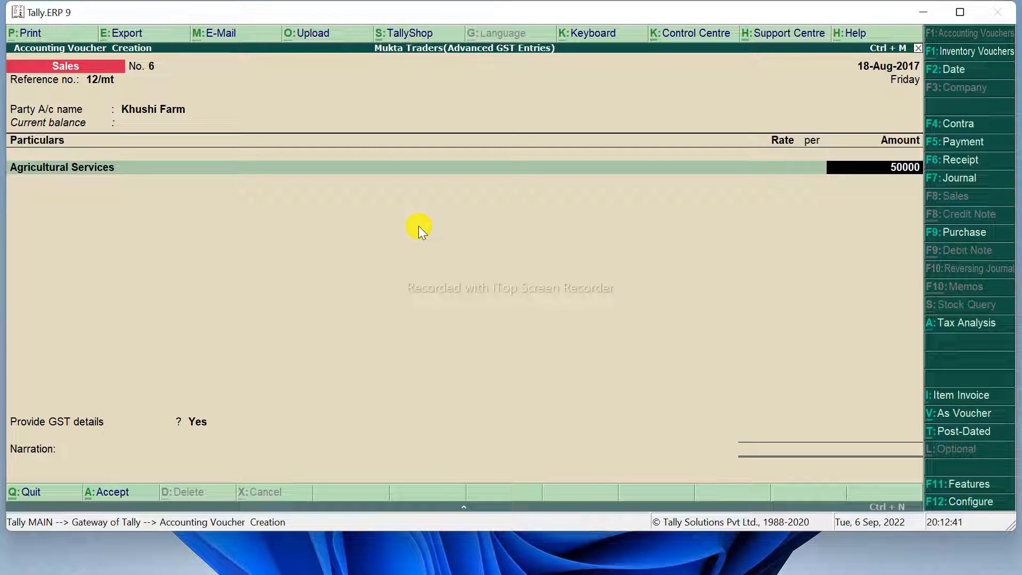
key(Return)
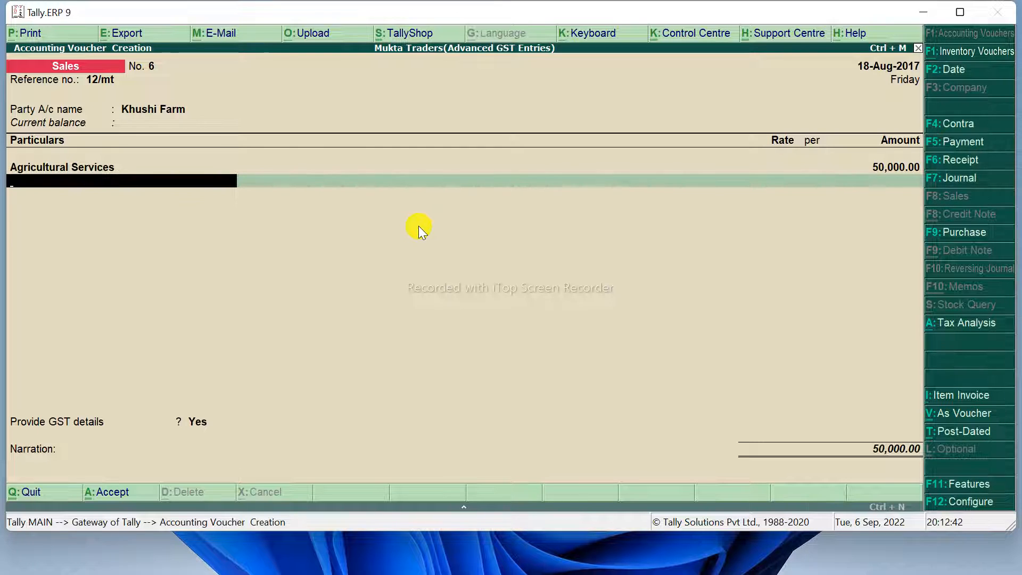
click(976, 325)
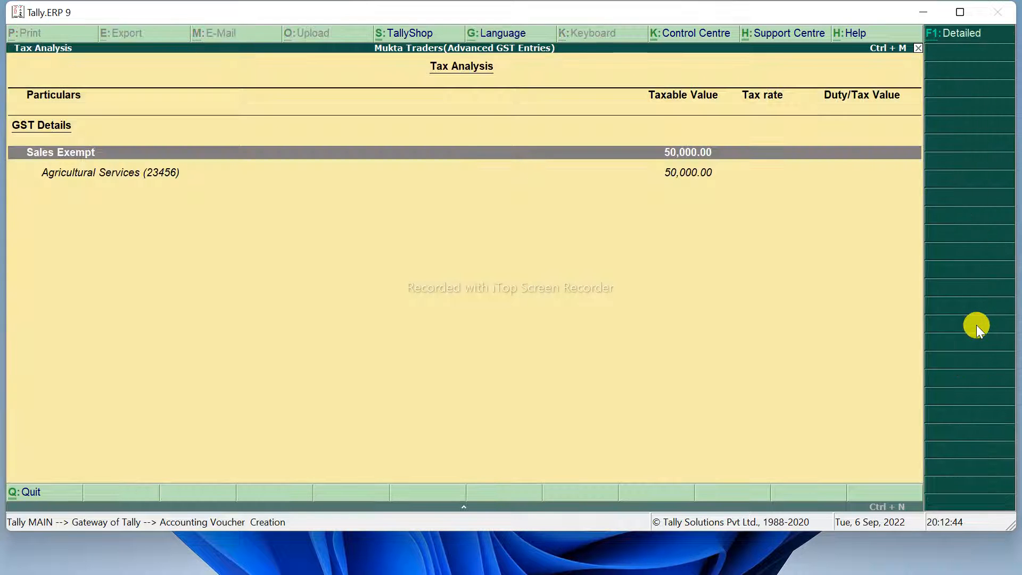
click(963, 33)
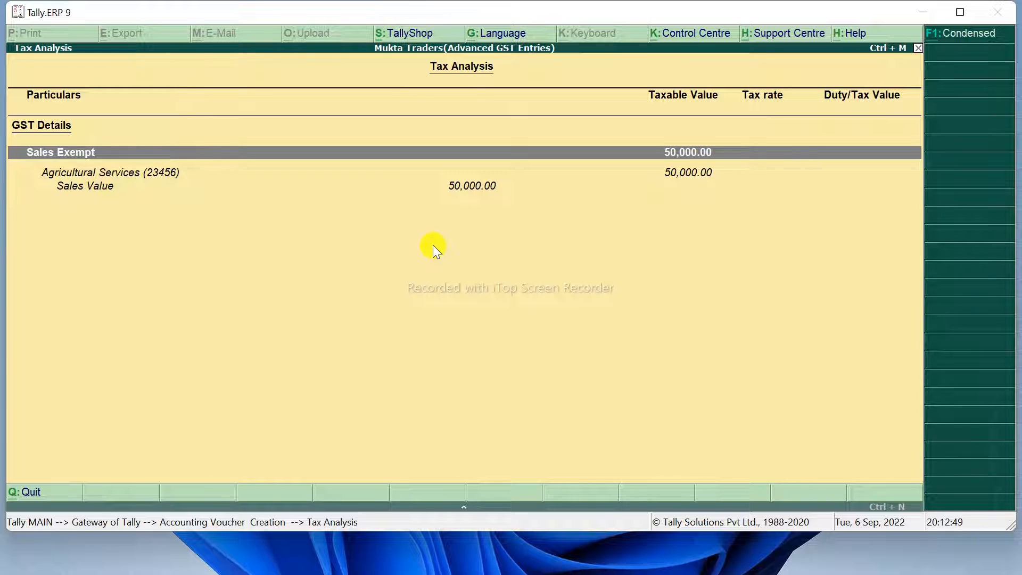
key(Escape)
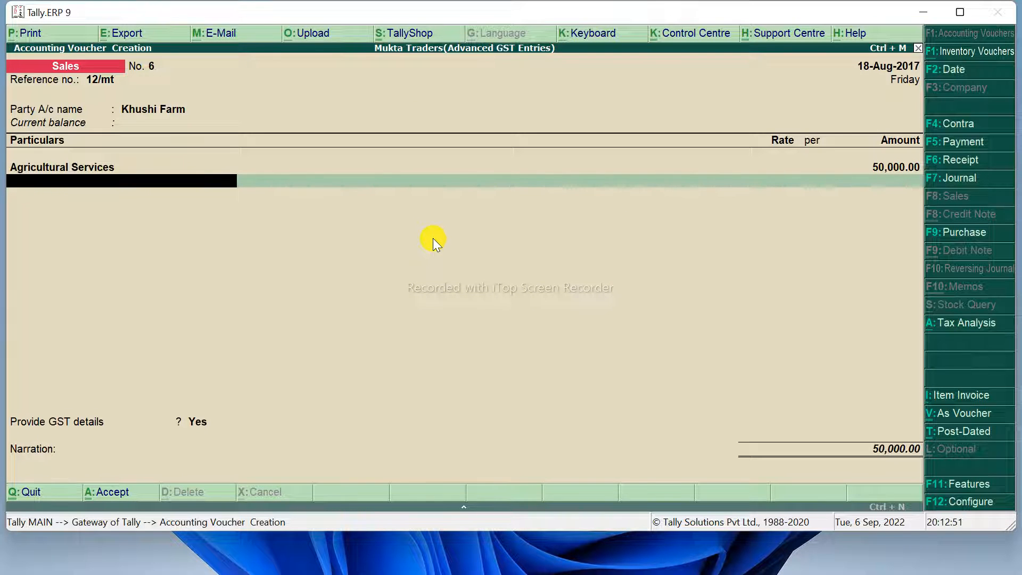
Step: Set Provide GST details to No, add new bill reference 12/mt, and save the voucher
key(Return)
key(Up)
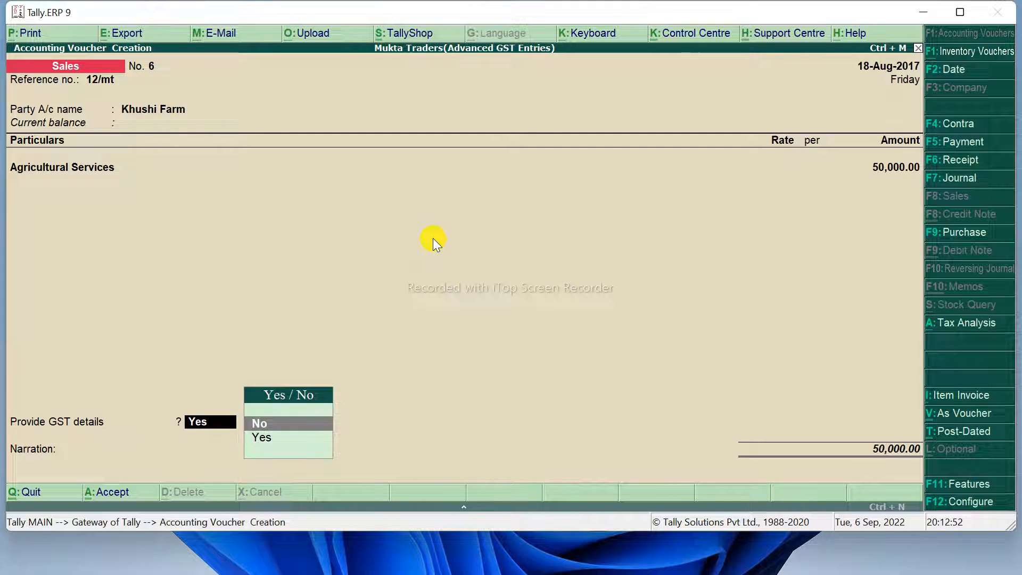
key(Return)
key(Return)
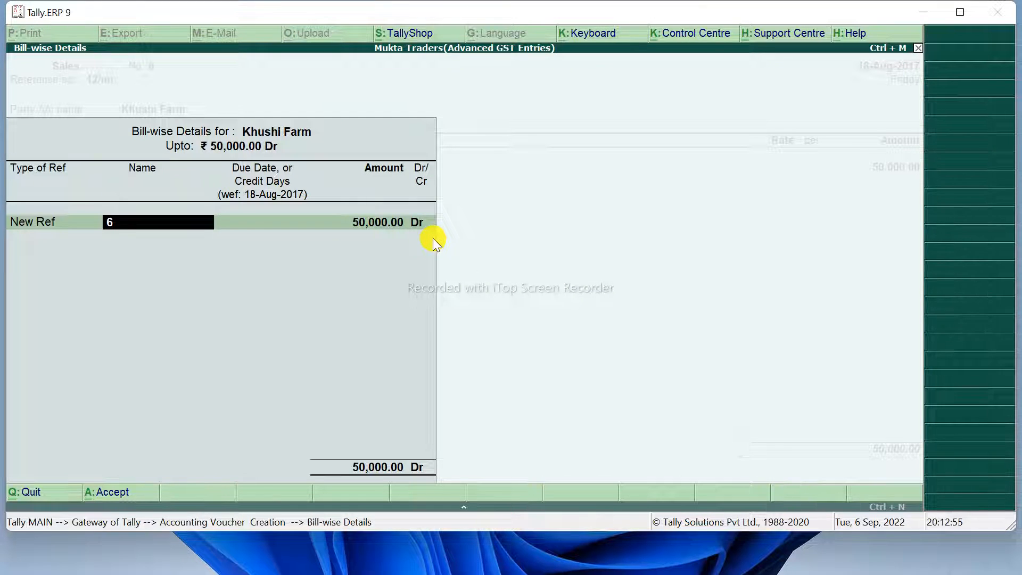
text(12/mt)
key(Return)
key(Return)
key(Return)
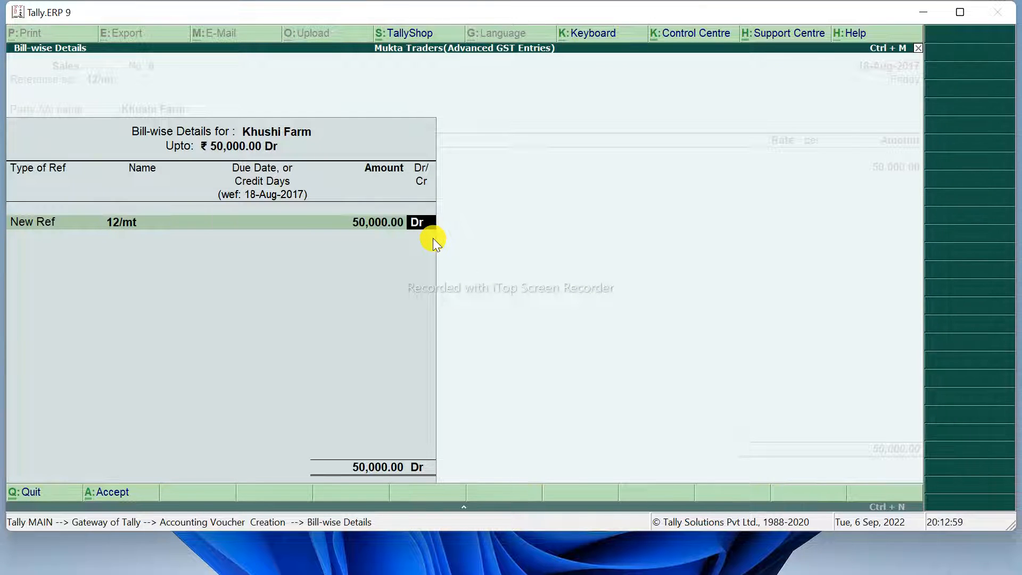
key(Return)
key(Return)
key(Return)
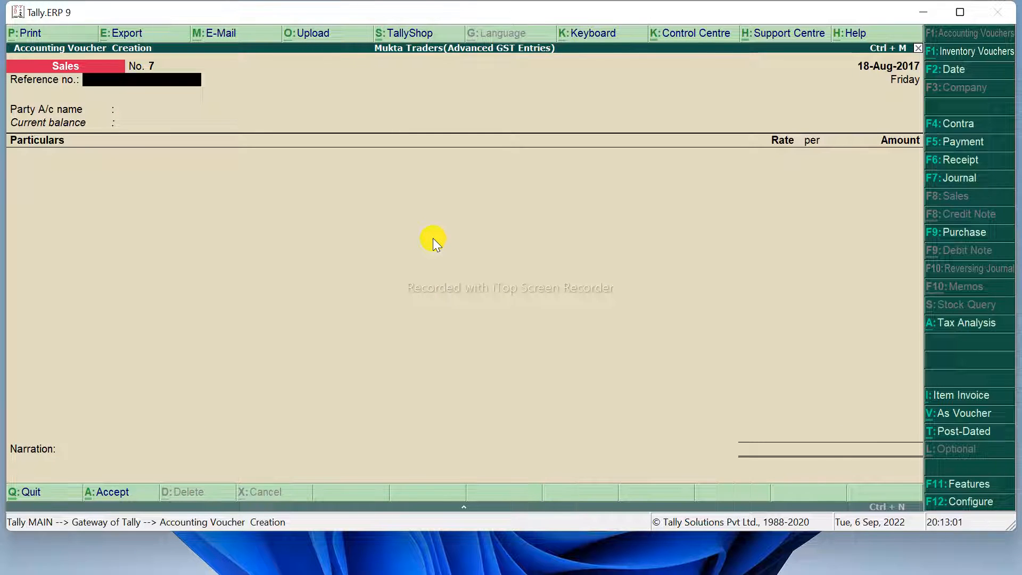
key(Escape)
Step: Open GSTR-1 for the period 1-8-2017 to 31-8-2017
key(Down)
key(Down)
key(Down)
key(Down)
key(Down)
key(Down)
key(Down)
key(Down)
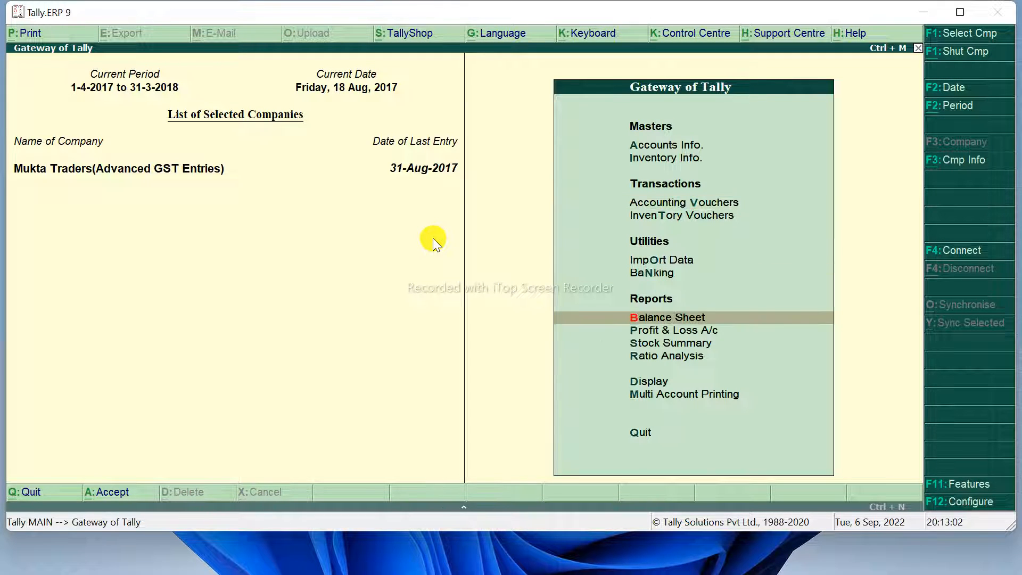
key(Return)
key(Down)
key(Down)
key(Down)
key(Down)
key(Down)
key(Down)
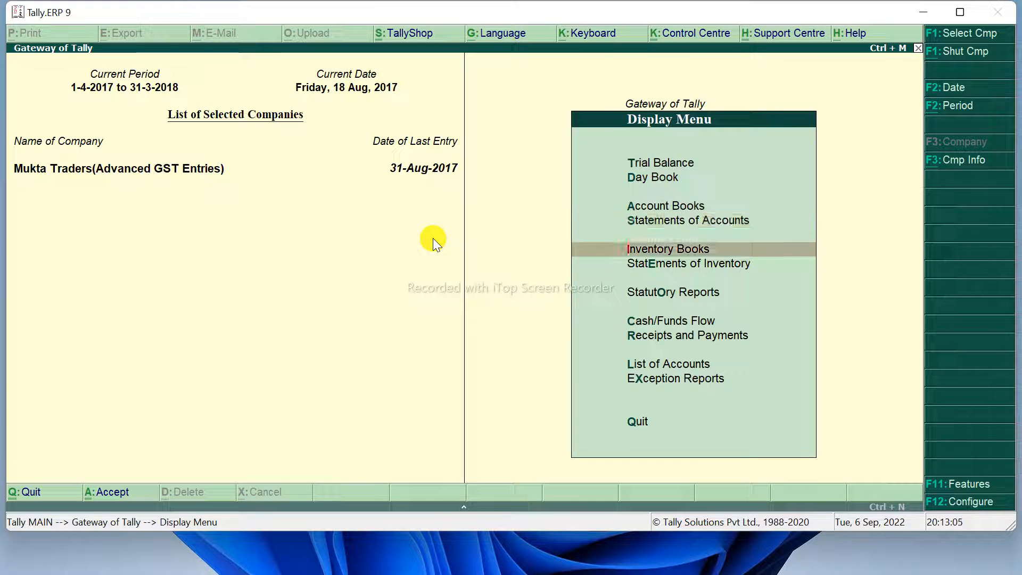
key(Return)
key(Return)
key(Return)
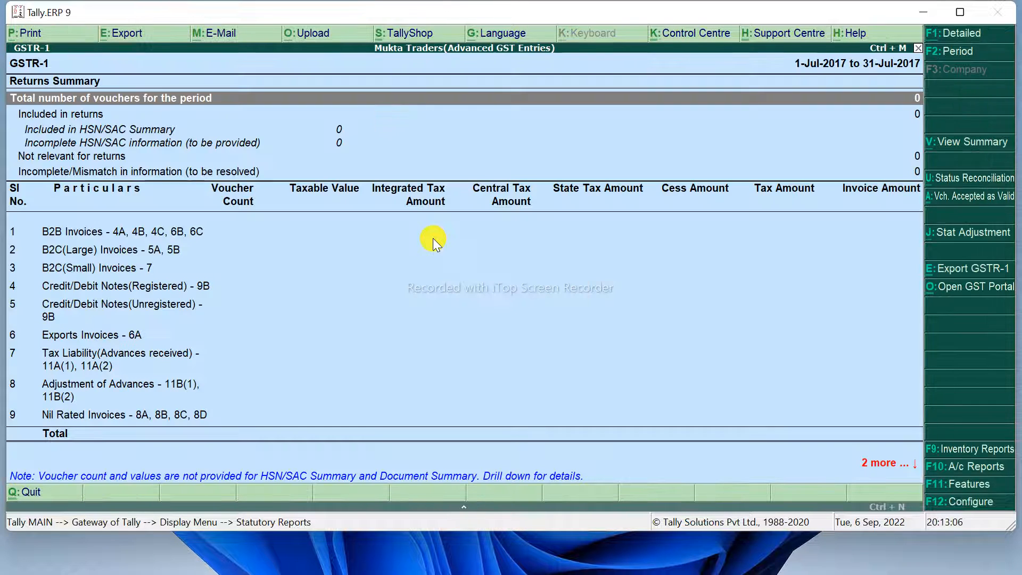
click(965, 51)
text(1-8)
key(Return)
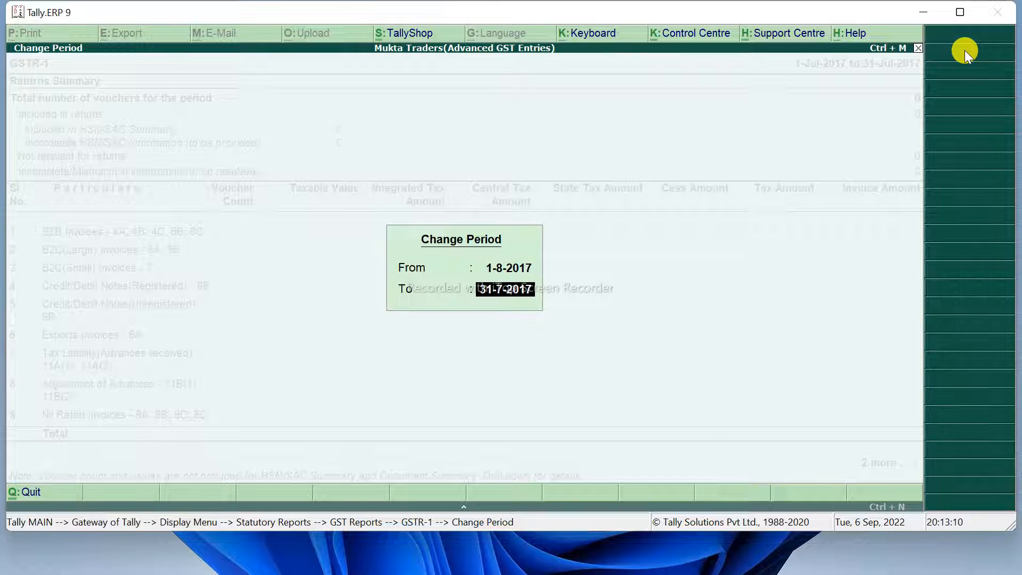
text(31-8)
key(Return)
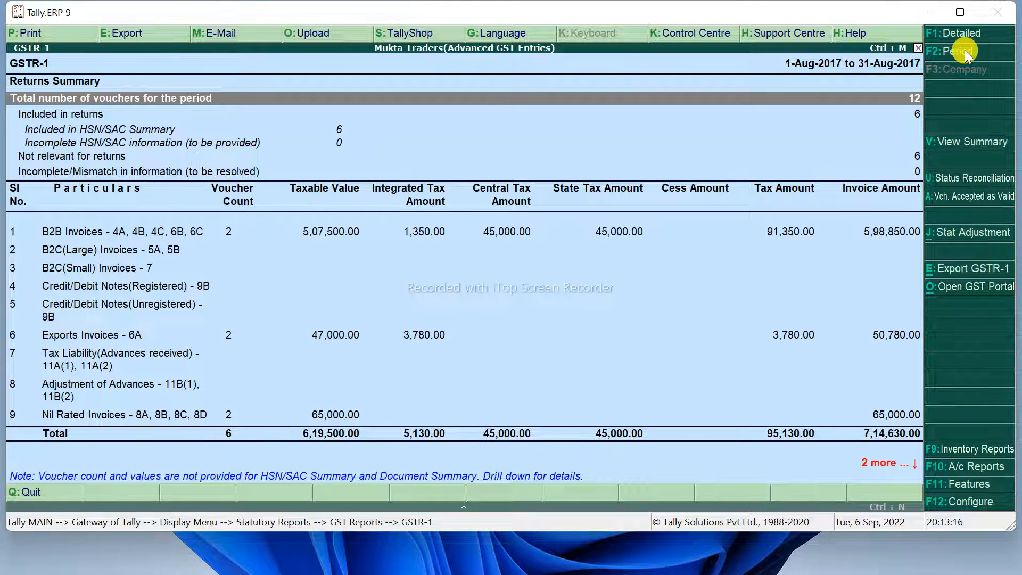
Step: Drill into Nil Rated Invoices to find Khushi Farm's voucher among the 65,000.00 intra-state exempted supplies
key(Down)
key(Down)
key(Down)
key(Down)
key(Down)
key(Down)
key(Down)
key(Down)
key(Down)
key(Down)
key(Down)
key(Down)
key(Down)
key(Down)
key(Return)
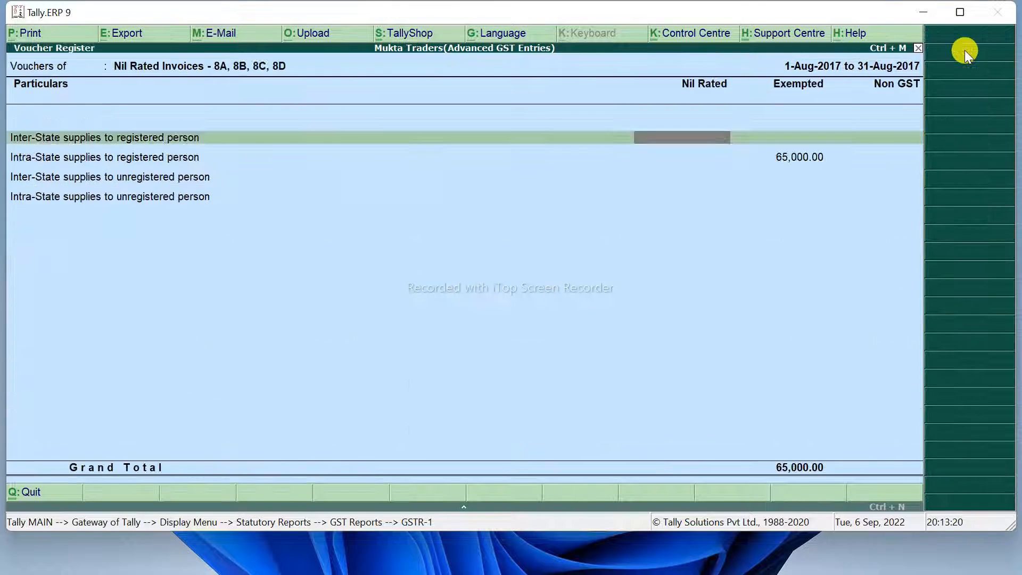
key(Down)
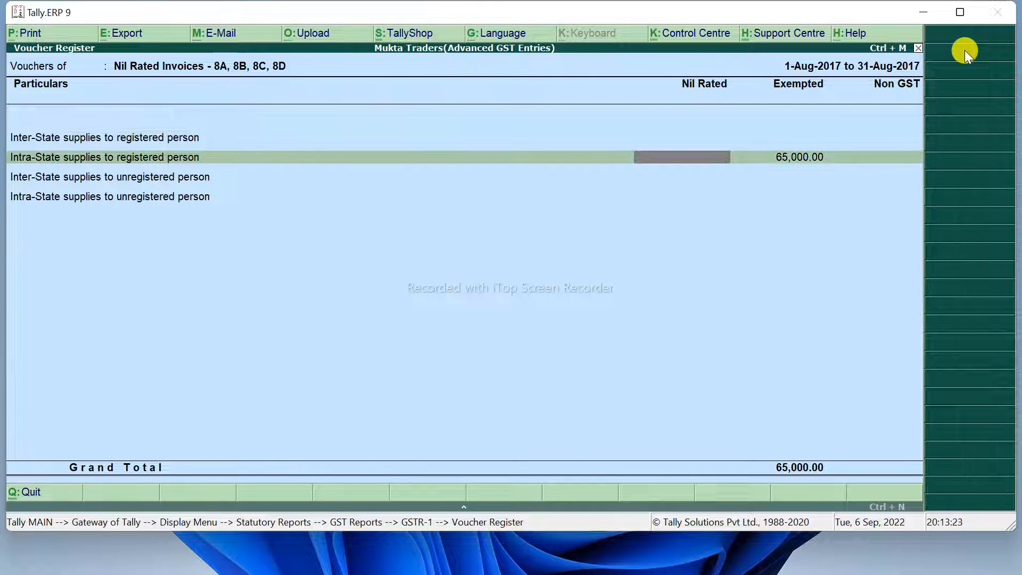
key(Return)
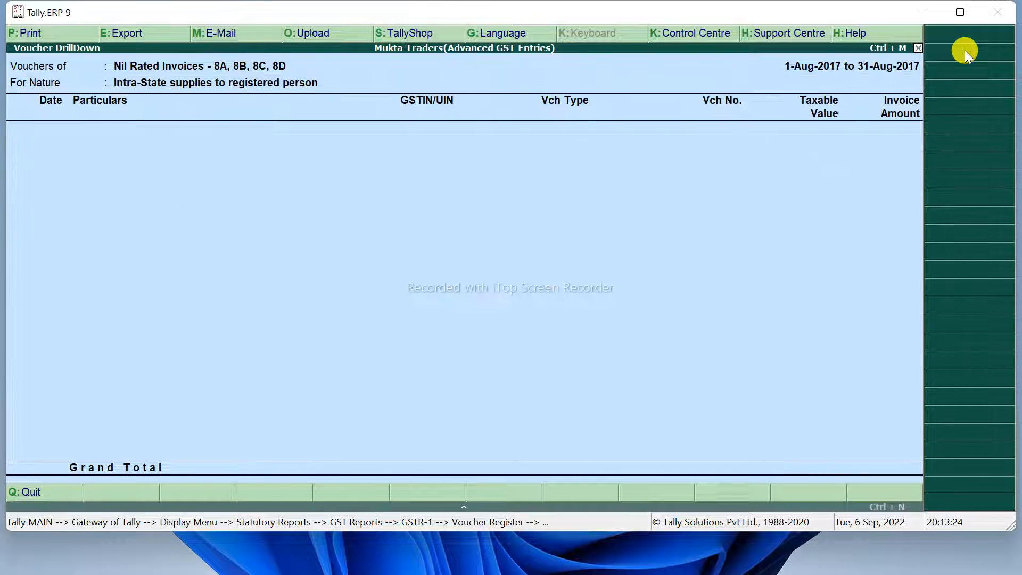
key(Escape)
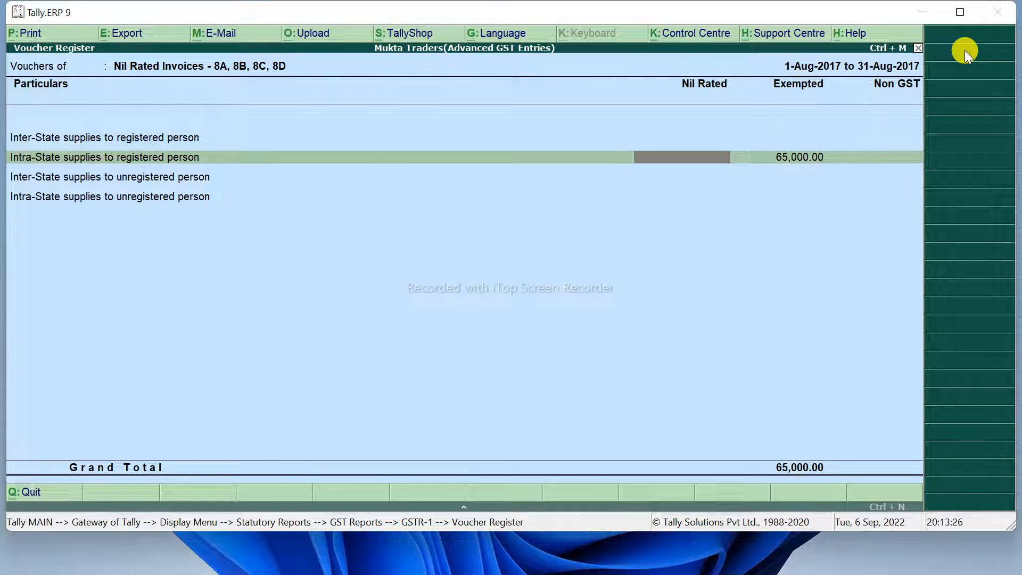
key(Right)
key(Return)
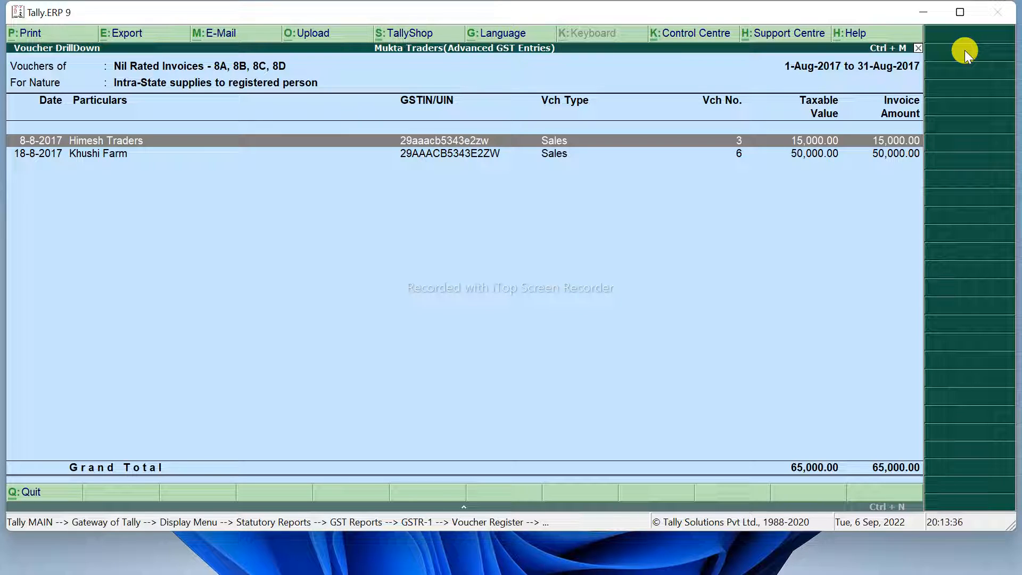
key(Down)
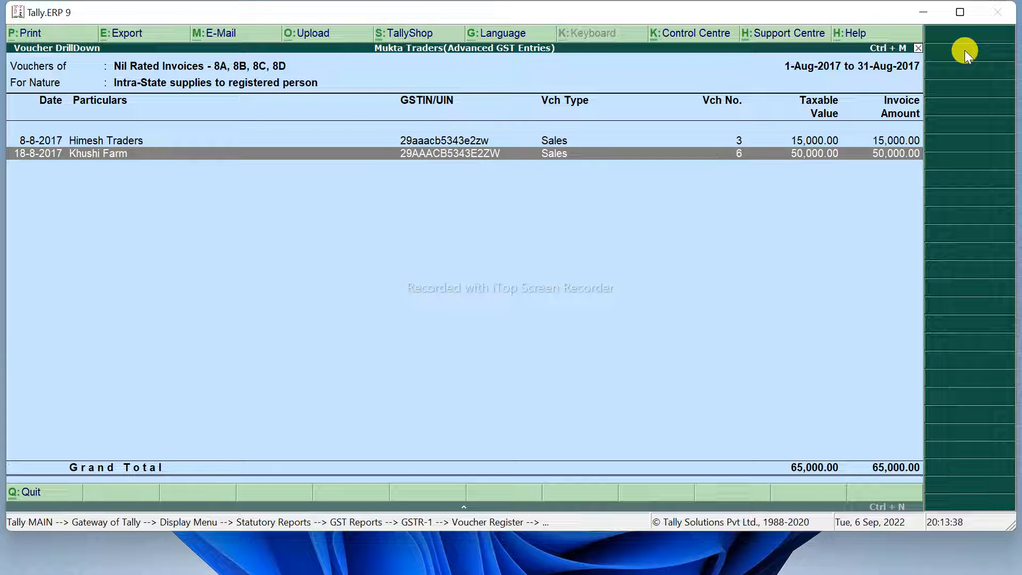
key(Escape)
key(Escape)
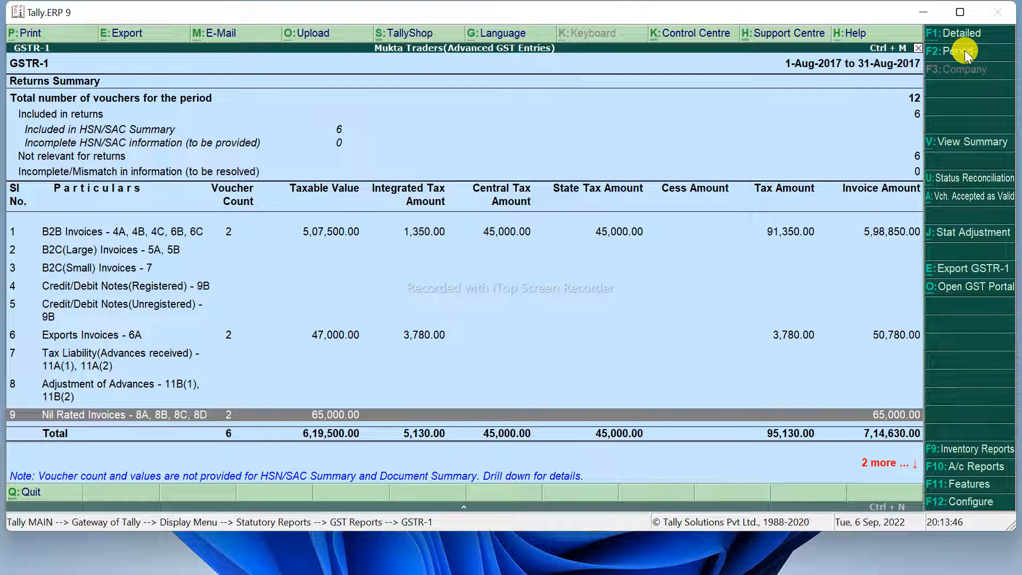
Step: Go back to the Display menu and open Sales voucher 6 from the Day Book
key(Escape)
key(Down)
key(Escape)
key(Escape)
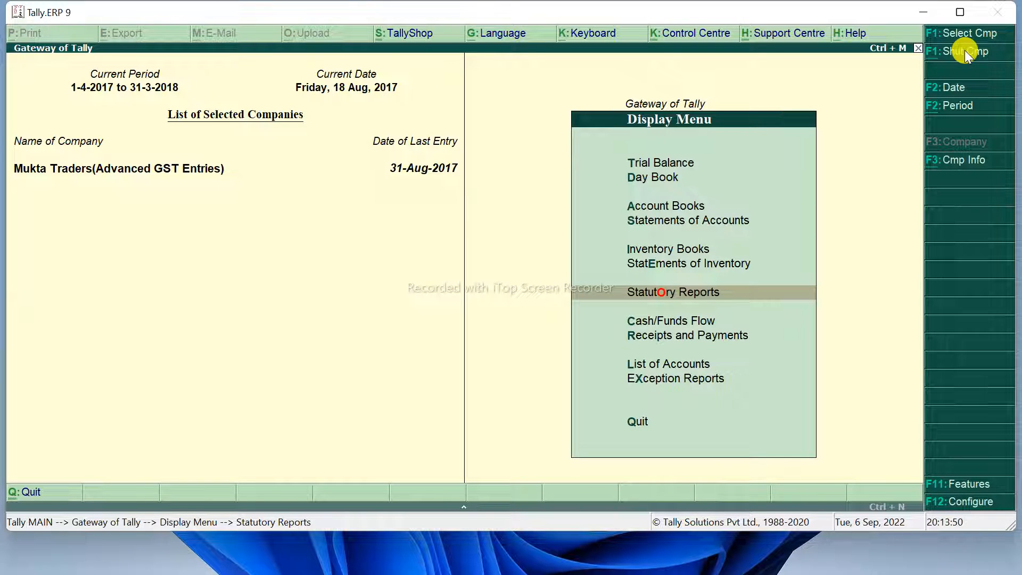
key(Up)
key(Up)
key(Up)
key(Up)
key(Up)
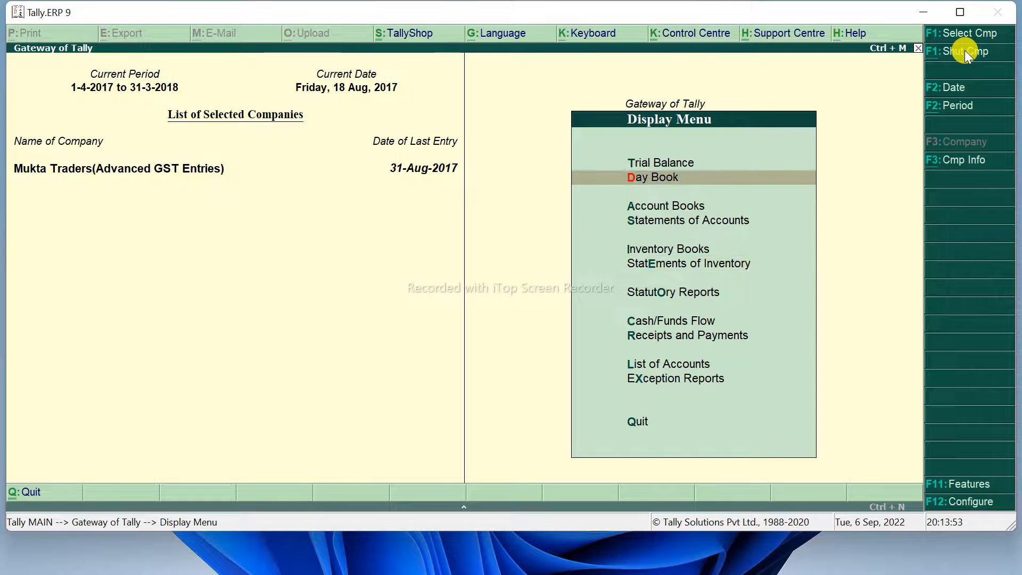
key(Return)
key(Return)
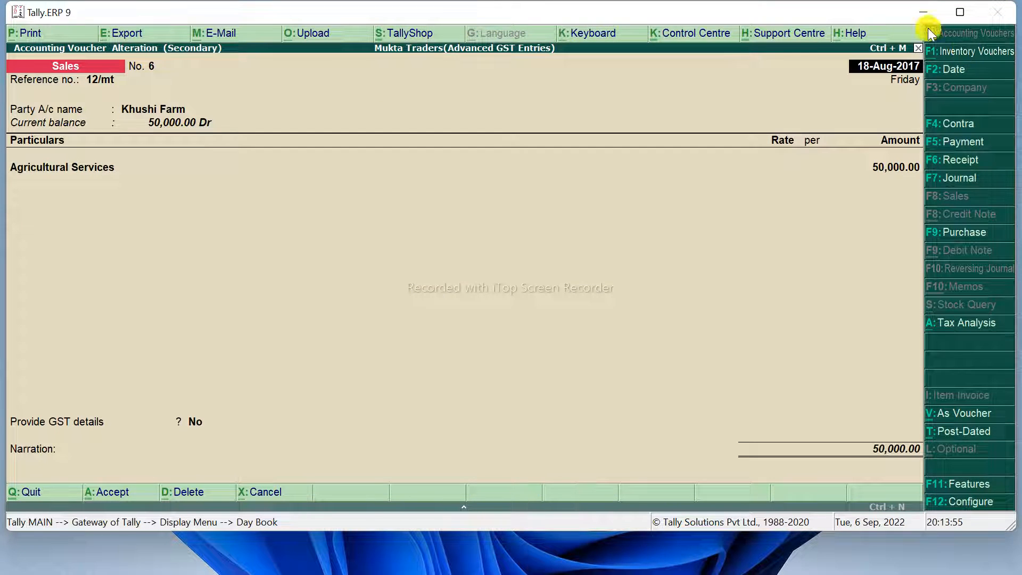
Step: Preview voucher 6 as a Bill of Supply, confirming 50,000.00 with tax NIL
click(33, 36)
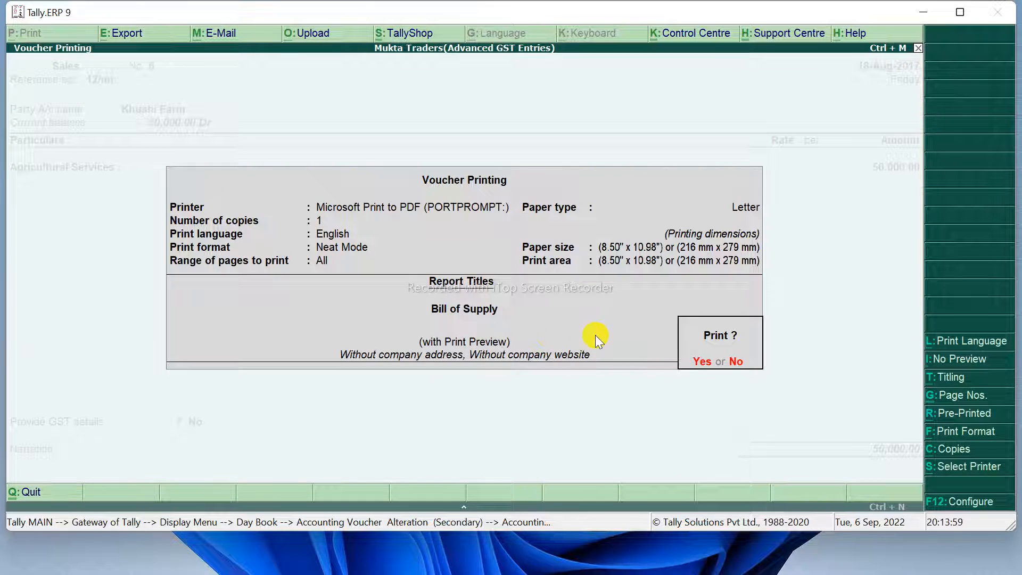
click(703, 364)
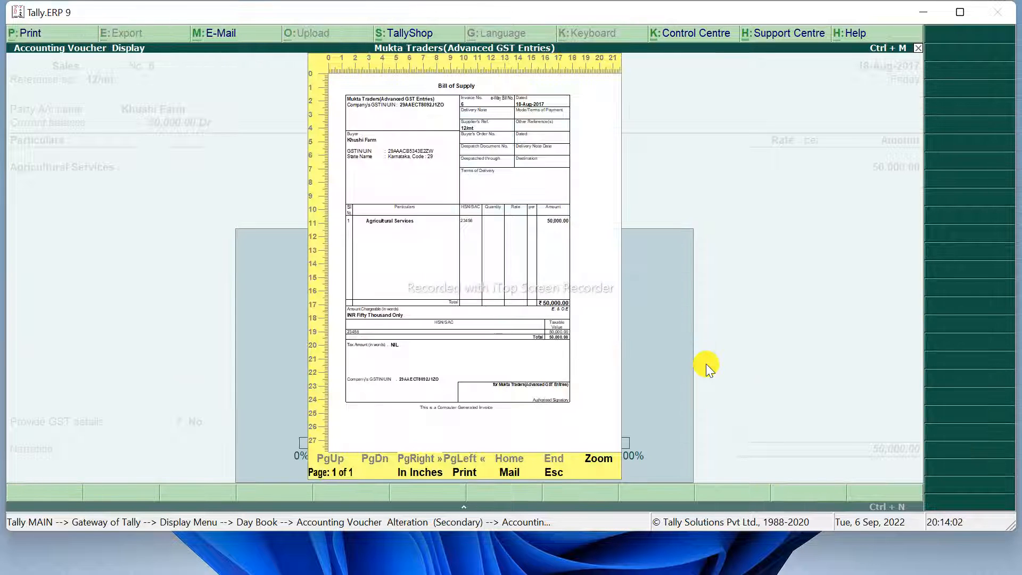
click(598, 461)
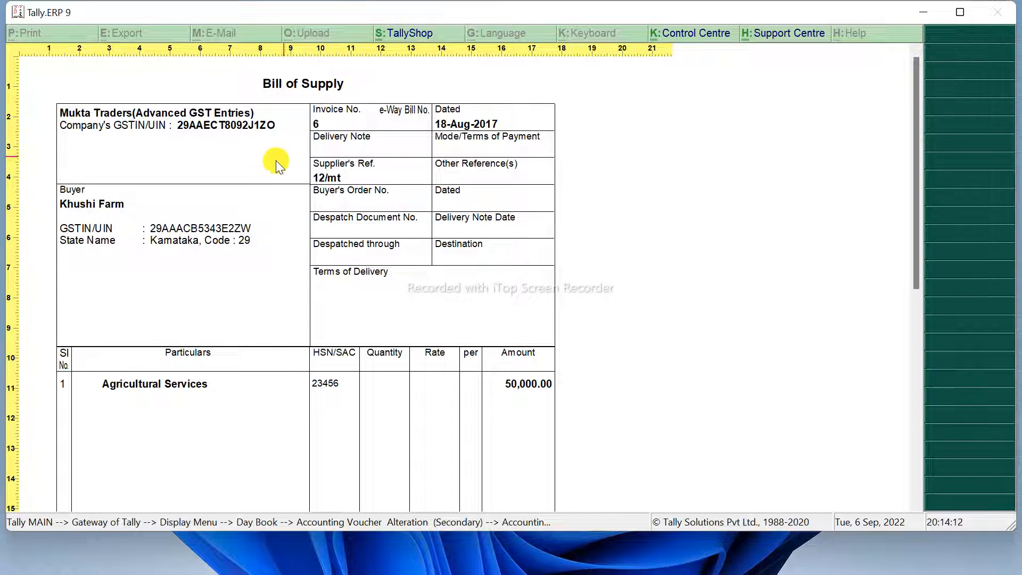
scroll(305, 413, down, 3)
scroll(306, 414, down, 3)
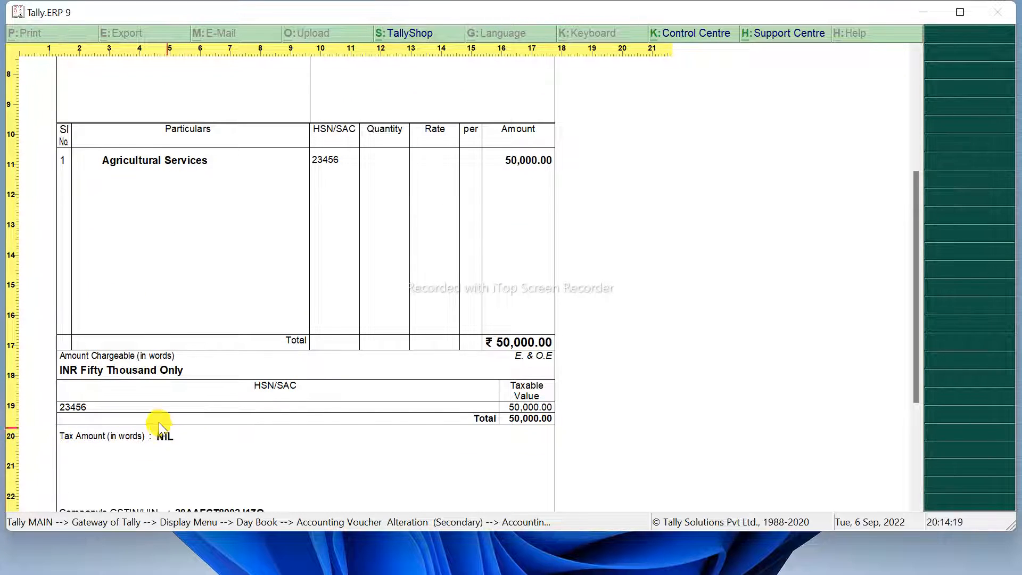
scroll(314, 317, up, 6)
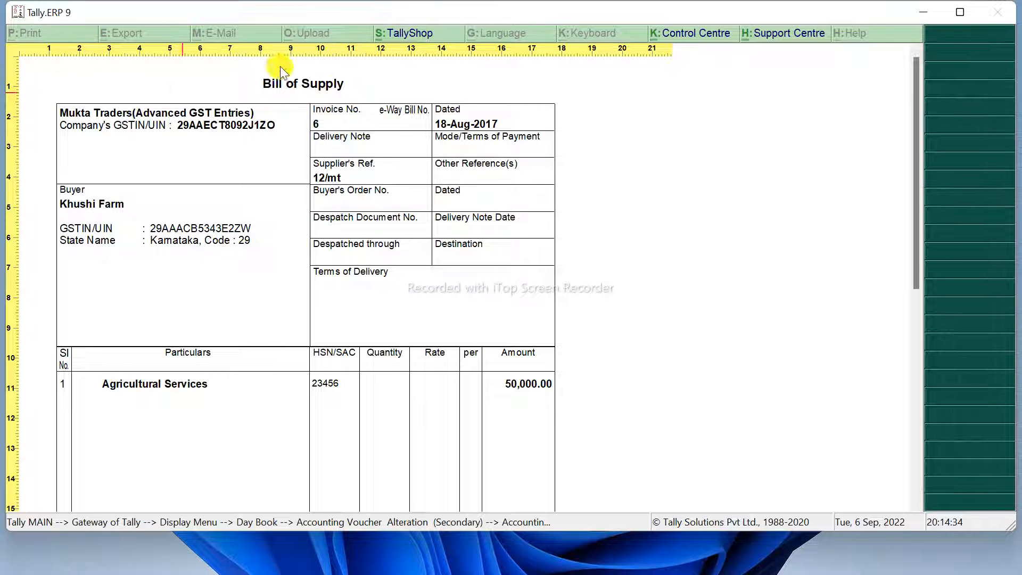
key(Escape)
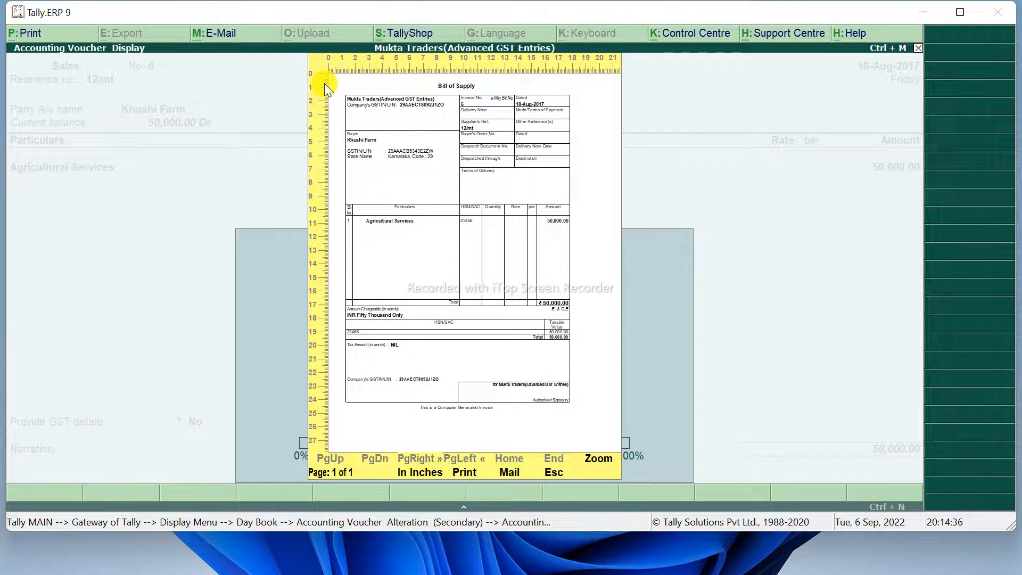
key(Escape)
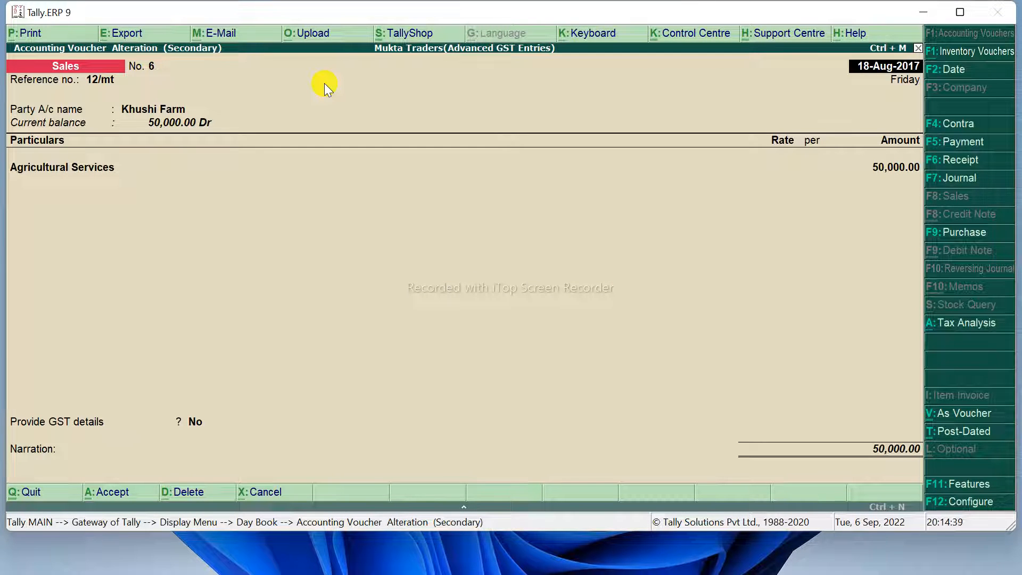